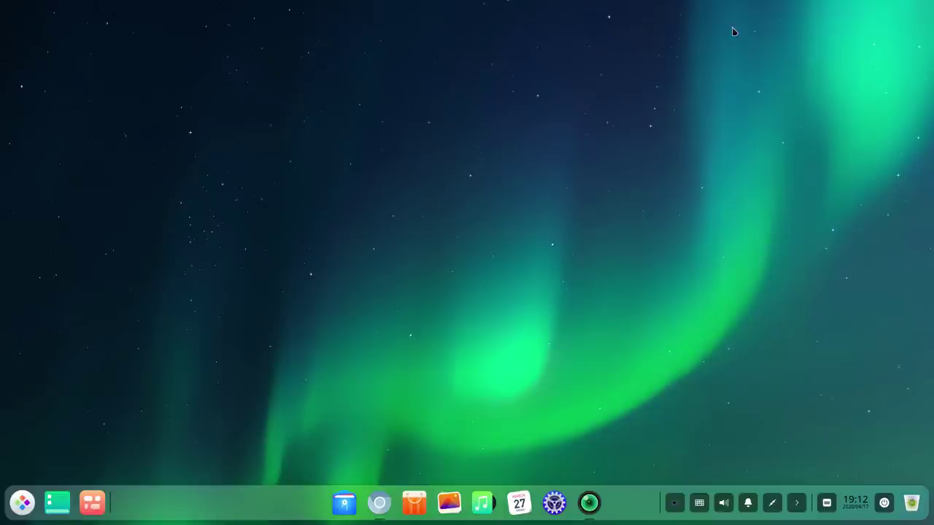
# Switch to Chromium, read through the MuyLinux article on Deepin 20 Beta, and minimise the browser from its empty new tab.
pyautogui.click(378, 503)
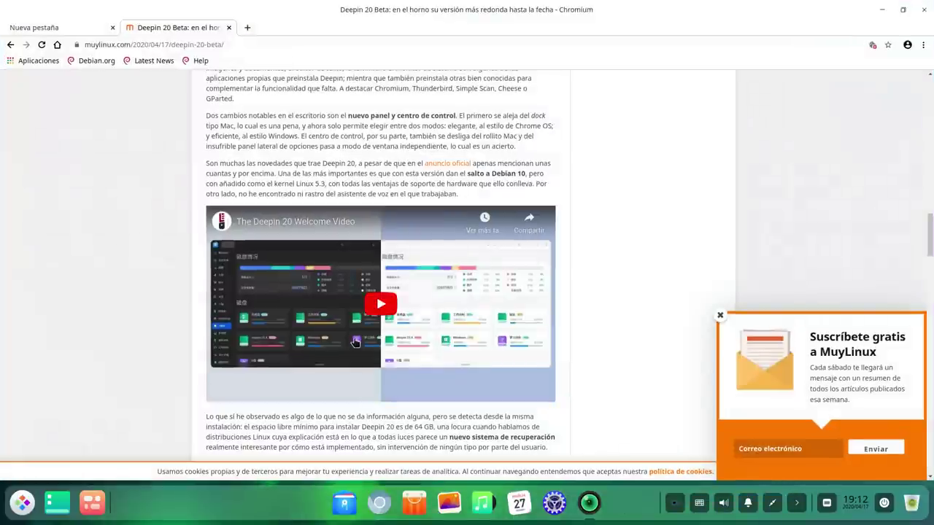
pyautogui.scroll(10, 146, 208)
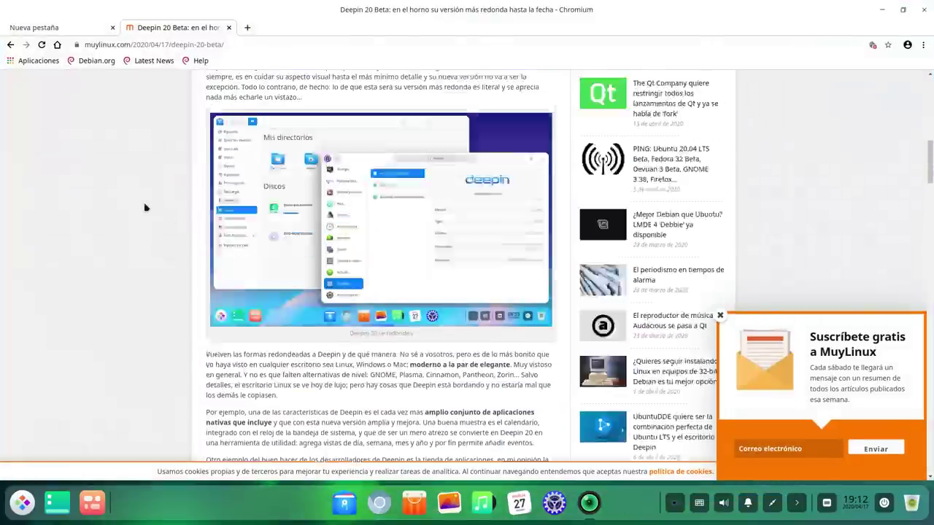
pyautogui.scroll(10, 144, 208)
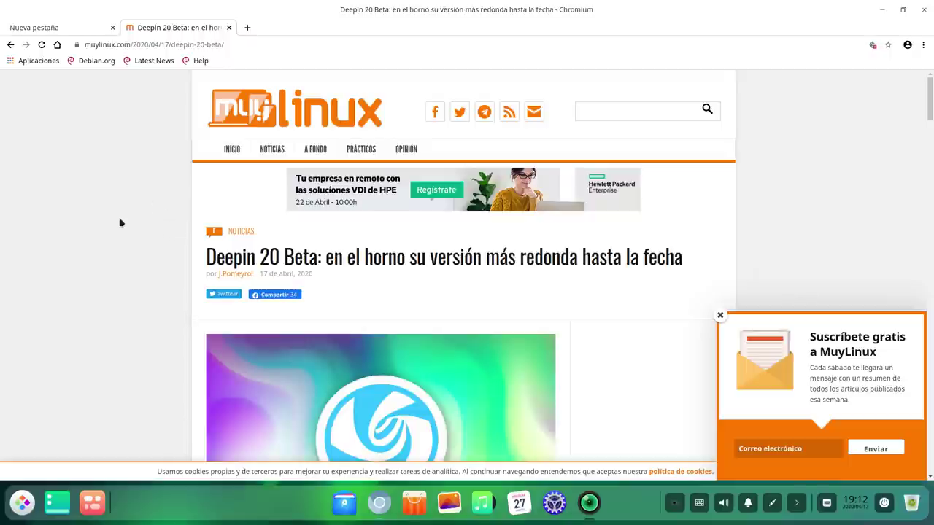
pyautogui.scroll(-3, 121, 228)
pyautogui.scroll(-5, 123, 232)
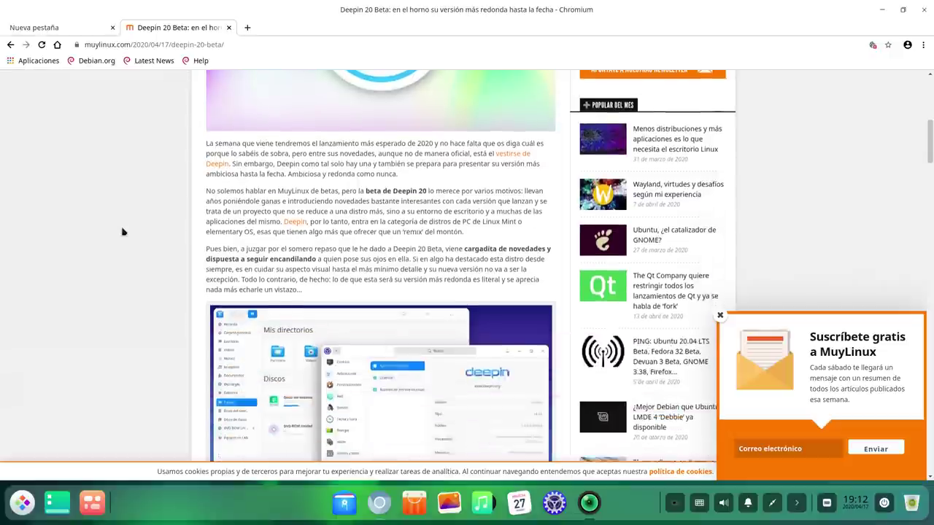
pyautogui.scroll(-7, 122, 232)
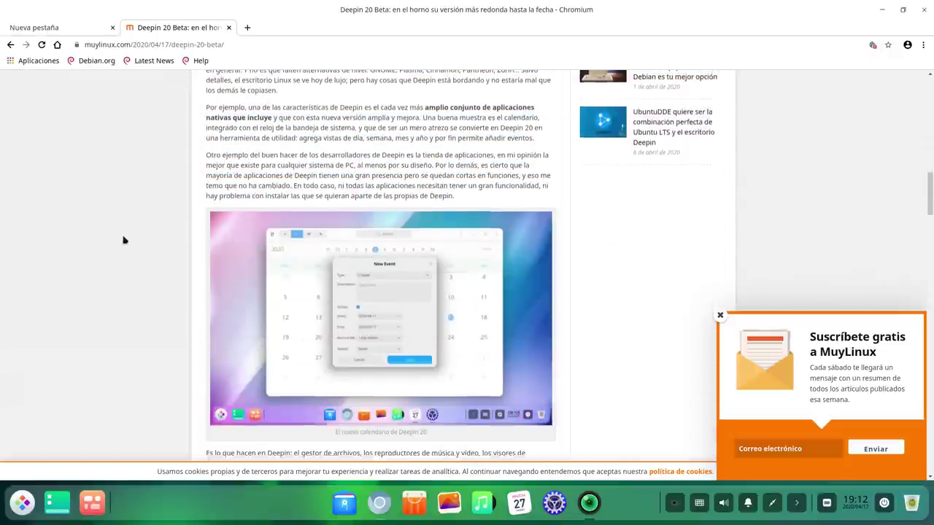
pyautogui.scroll(-3, 124, 248)
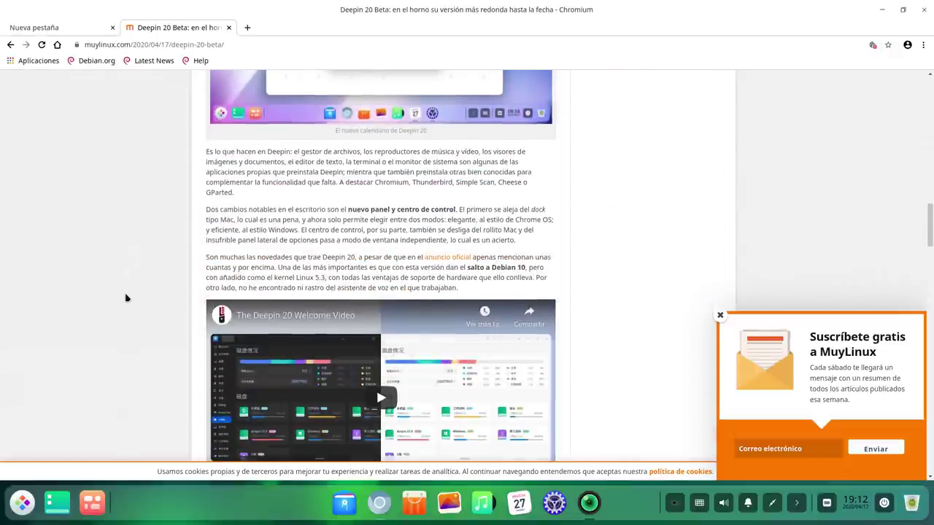
pyautogui.scroll(-1, 127, 289)
pyautogui.scroll(5, 126, 290)
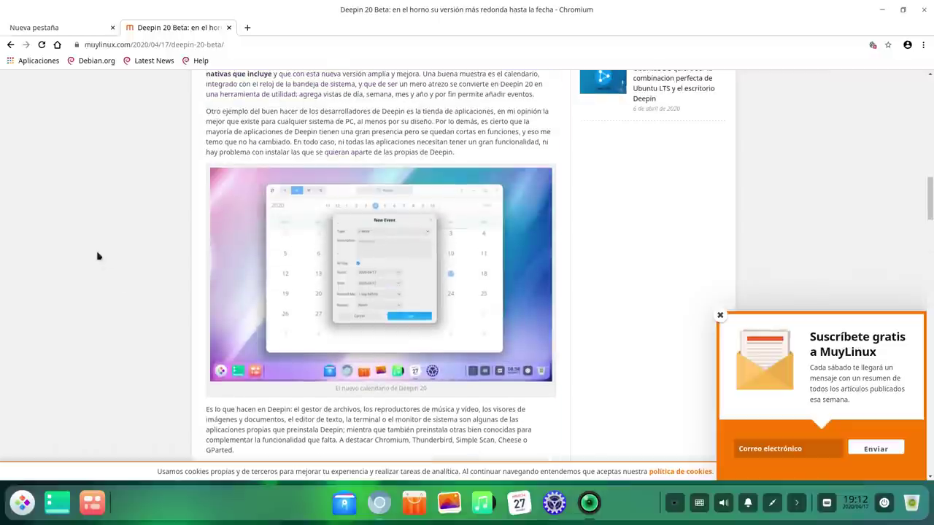
pyautogui.scroll(1, 98, 256)
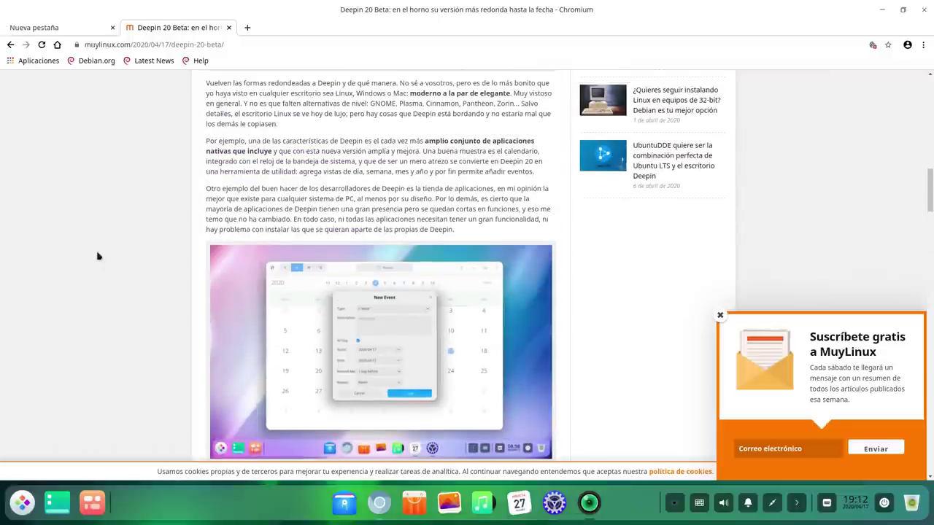
pyautogui.scroll(2, 98, 256)
pyautogui.scroll(-3, 96, 246)
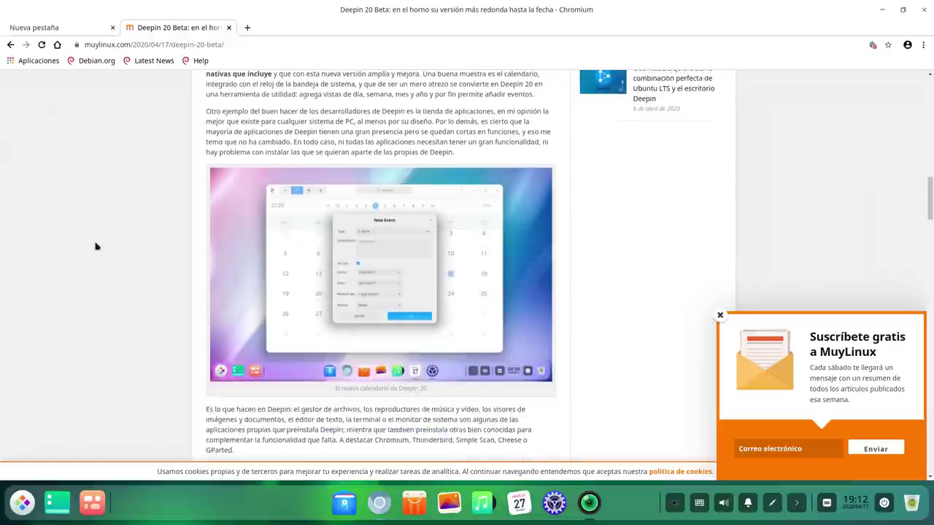
pyautogui.scroll(-12, 95, 247)
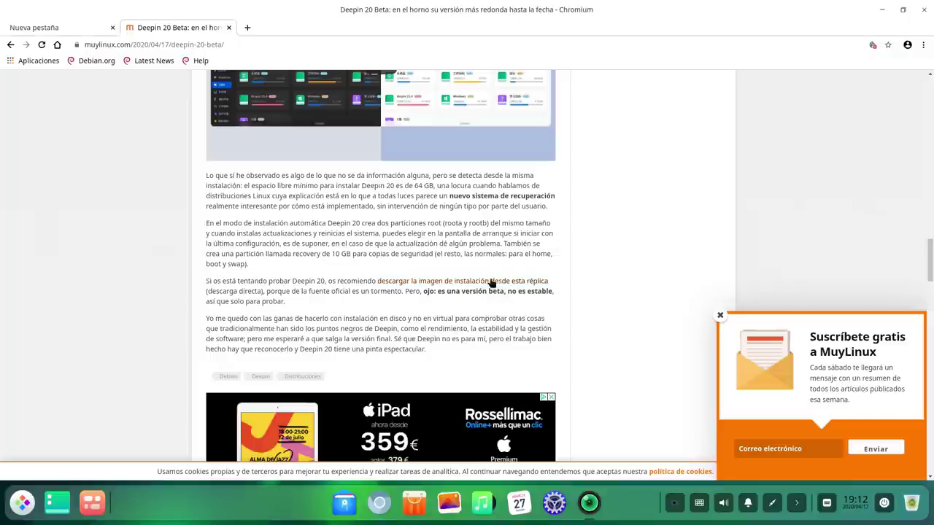
pyautogui.scroll(-5, 79, 312)
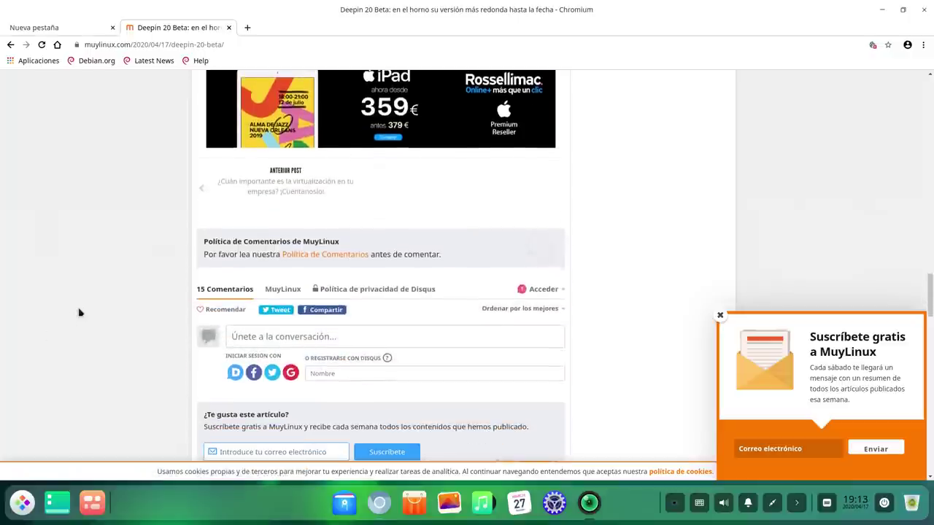
pyautogui.scroll(6, 79, 312)
pyautogui.scroll(15, 80, 313)
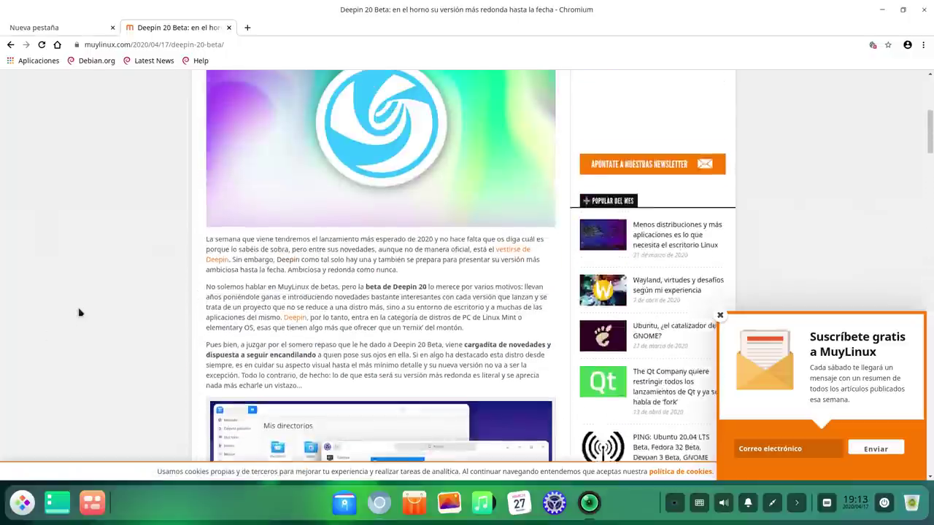
pyautogui.scroll(3, 80, 312)
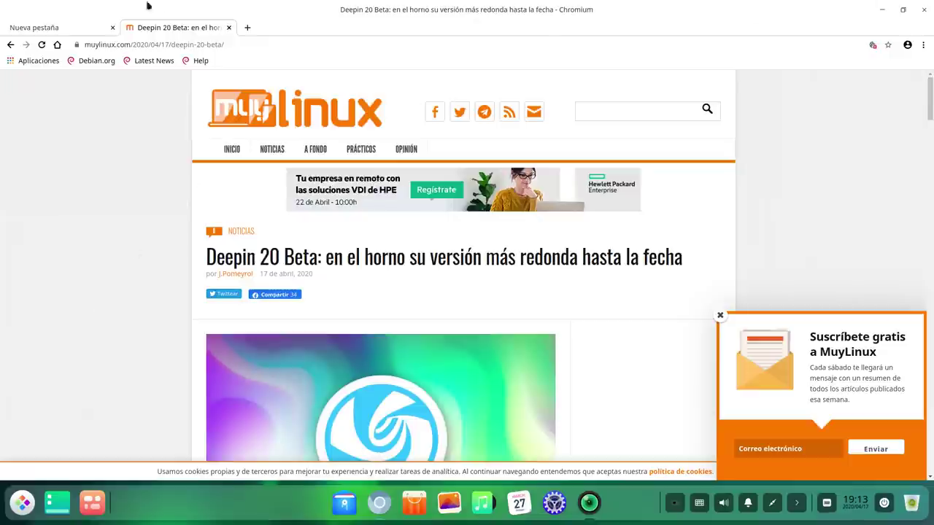
pyautogui.click(58, 28)
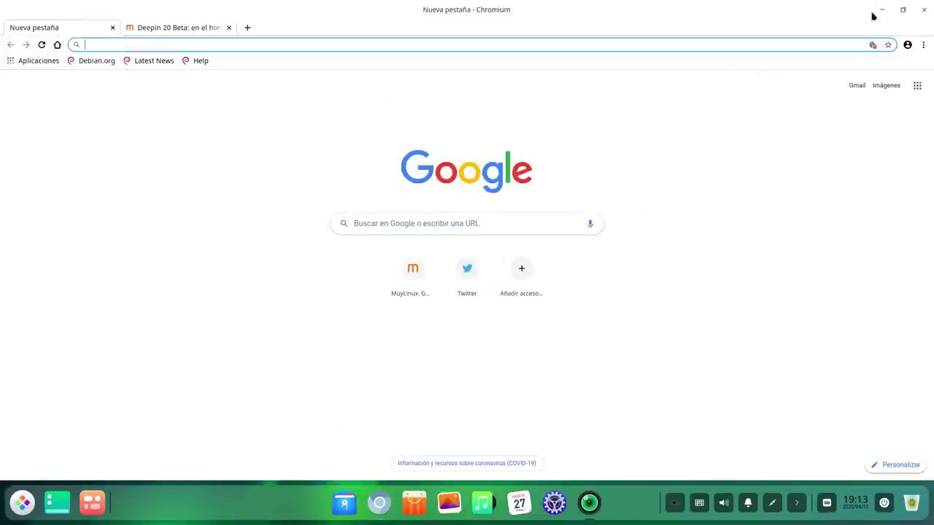
pyautogui.doubleClick(873, 15)
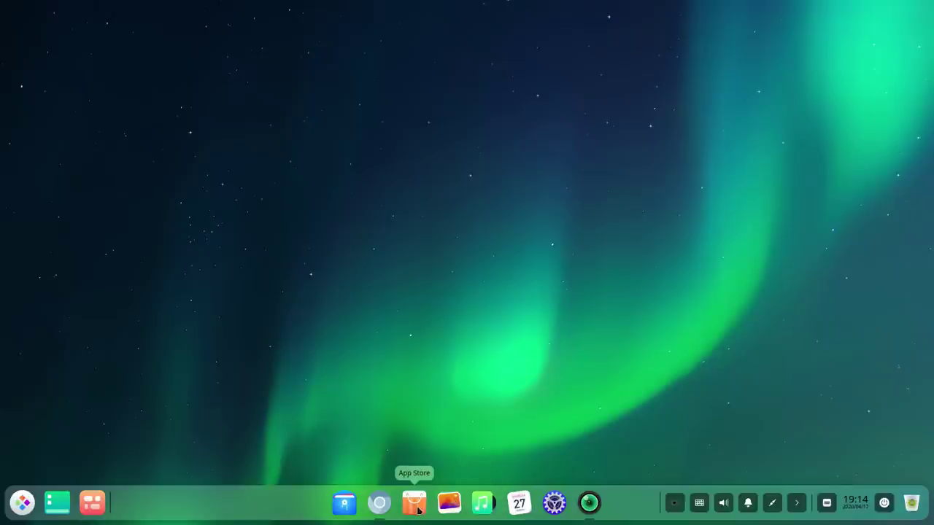
# Briefly show the Chromium window and check the recording status in SimpleScreenRecorder, minimising each window.
pyautogui.moveTo(384, 510)
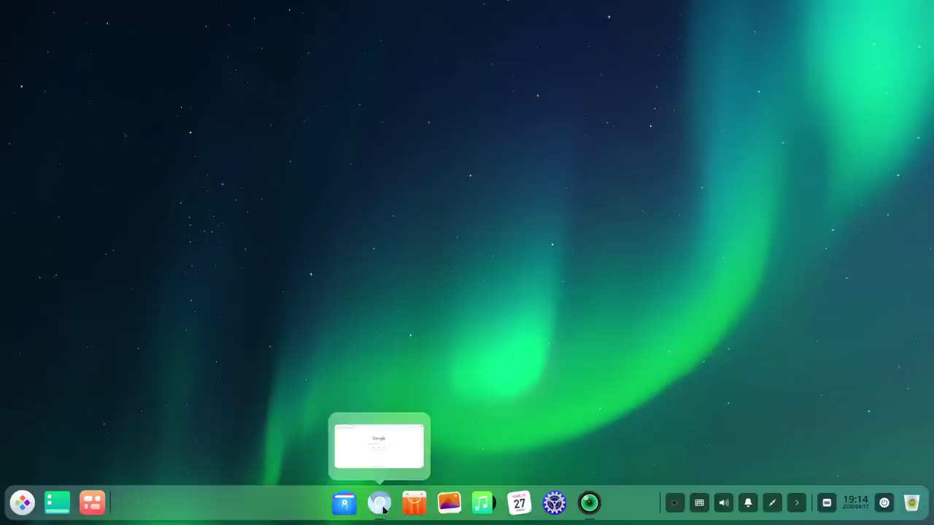
pyautogui.click(397, 442)
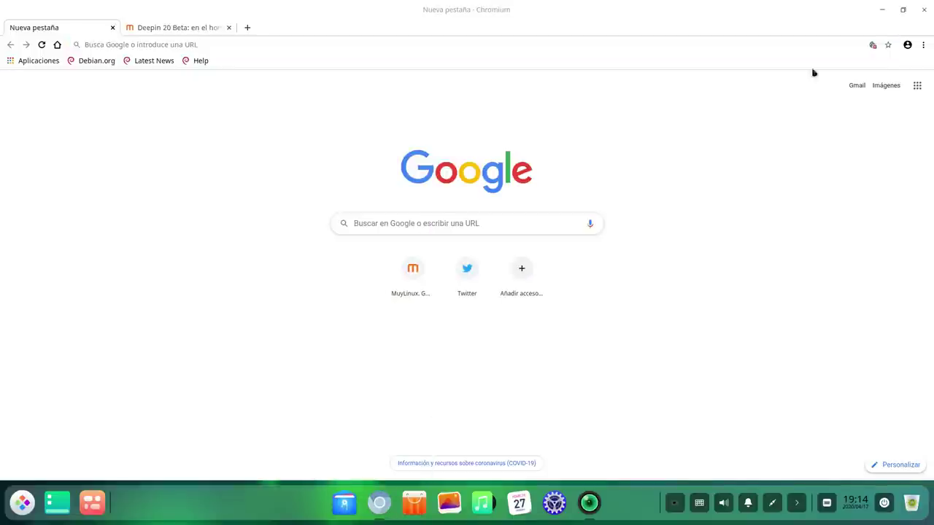
pyautogui.click(881, 9)
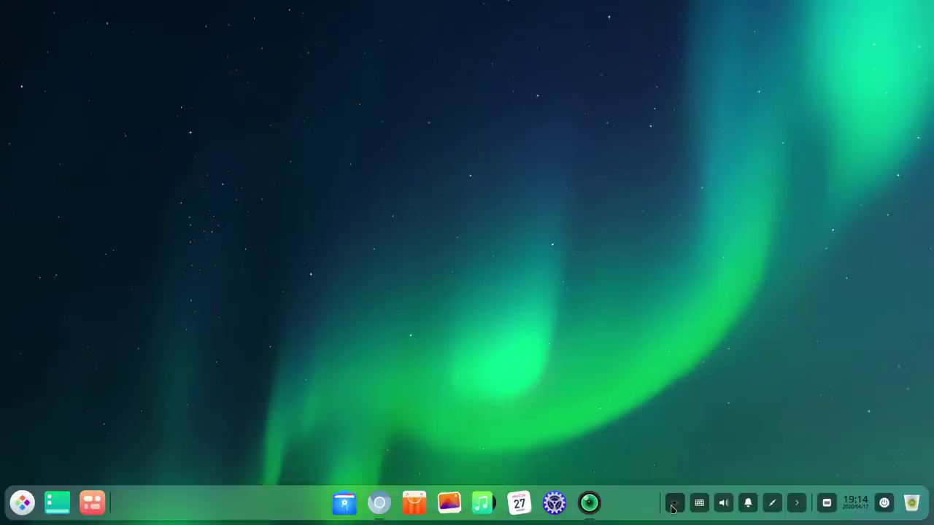
pyautogui.click(590, 503)
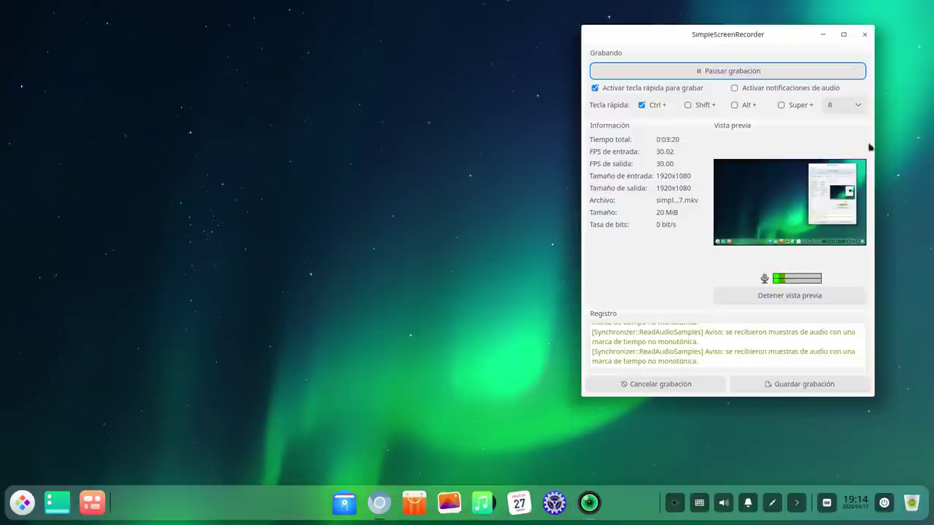
pyautogui.click(823, 38)
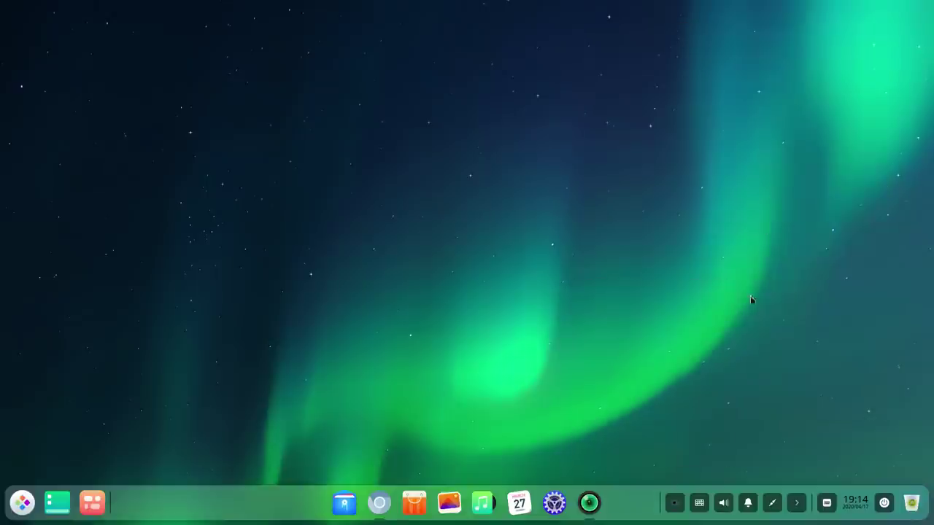
# Examine the system volume control and the notification centre, closing each one.
pyautogui.click(724, 505)
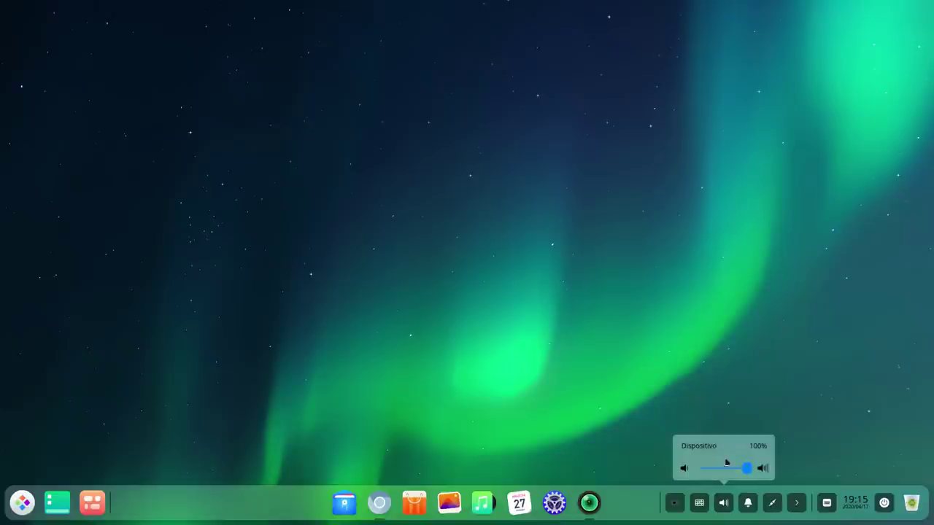
pyautogui.click(757, 345)
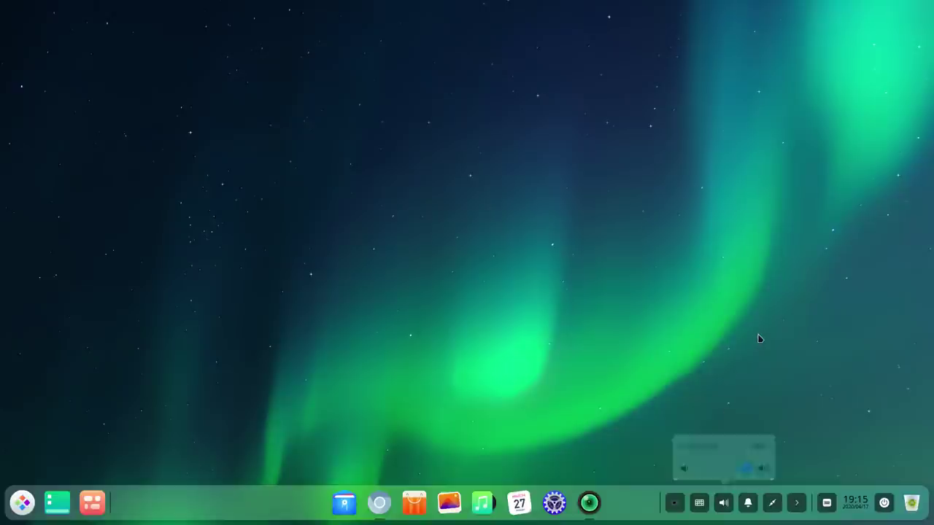
pyautogui.click(748, 503)
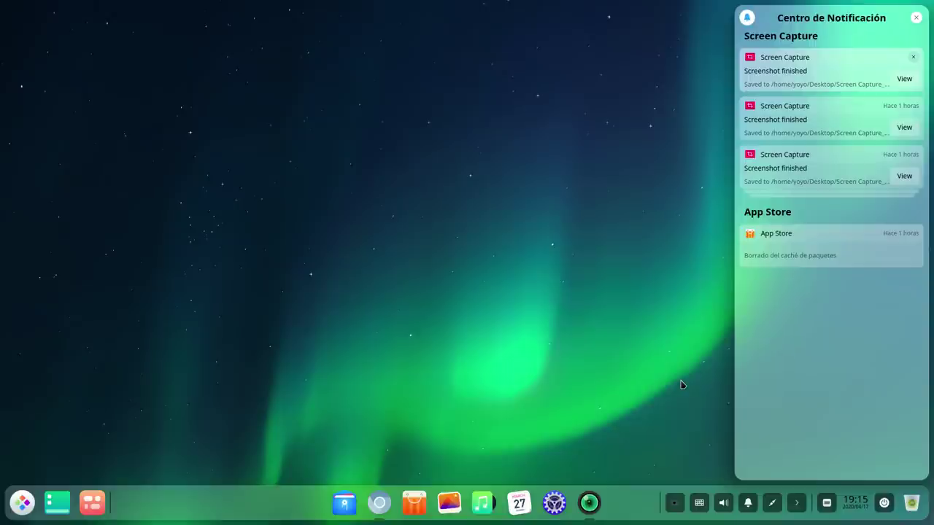
pyautogui.click(915, 20)
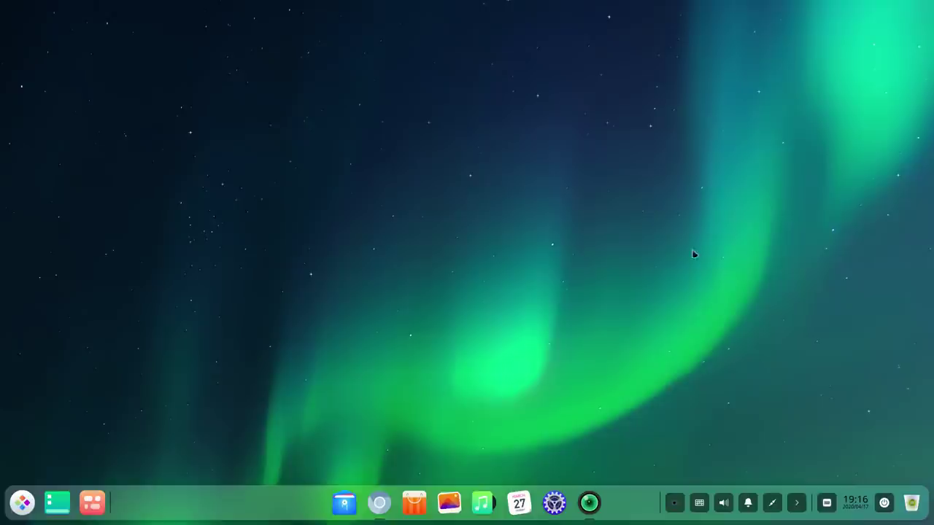
# Collapse and re-expand the tray icons, and view the monthly calendar opened from the clock before closing it.
pyautogui.click(798, 504)
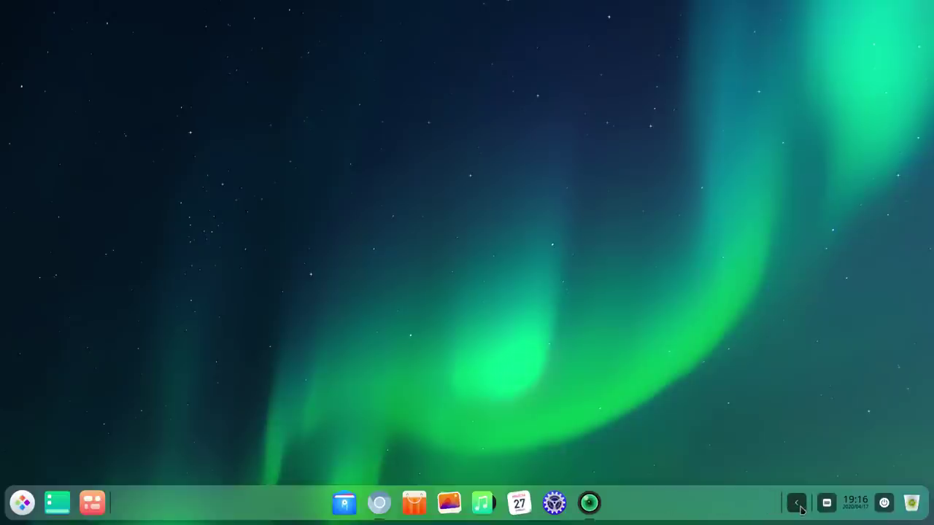
pyautogui.click(797, 504)
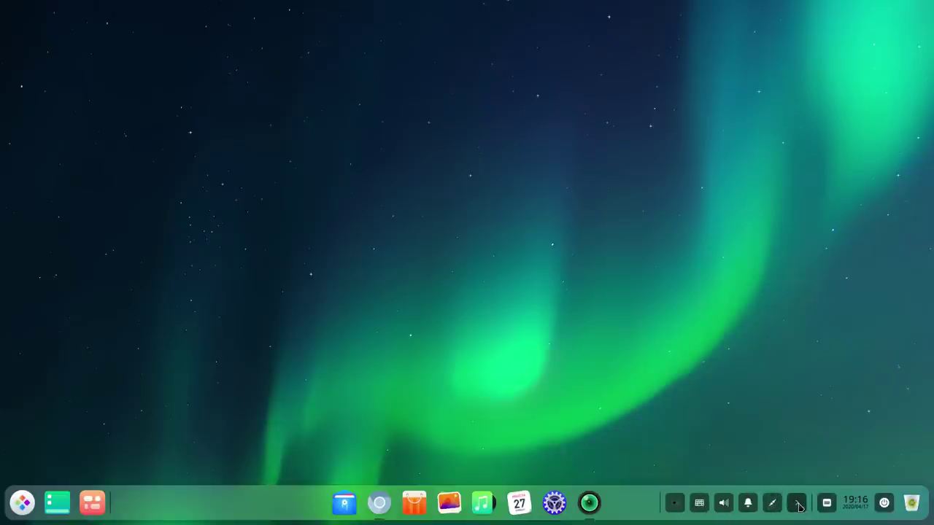
pyautogui.click(855, 502)
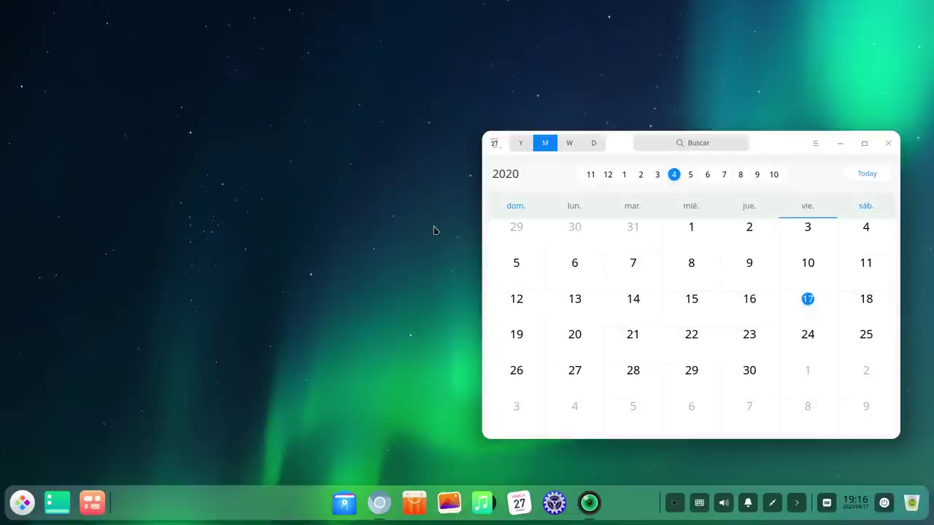
pyautogui.click(889, 143)
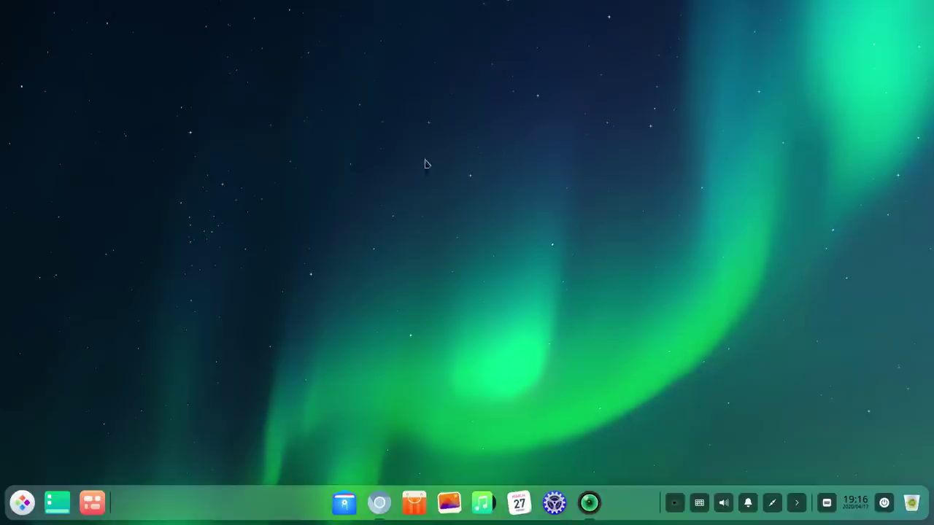
# Examine the options in the desktop's context menu and dismiss it.
pyautogui.rightClick(460, 63)
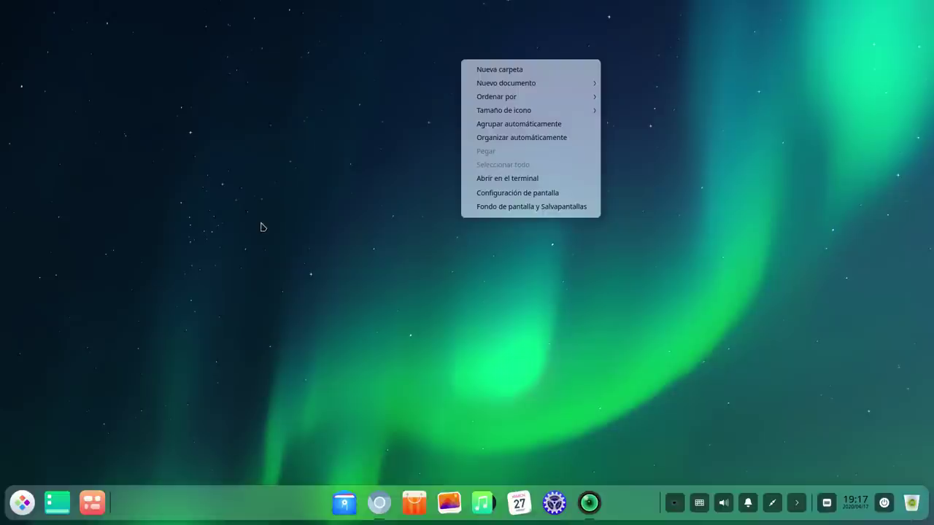
pyautogui.click(327, 264)
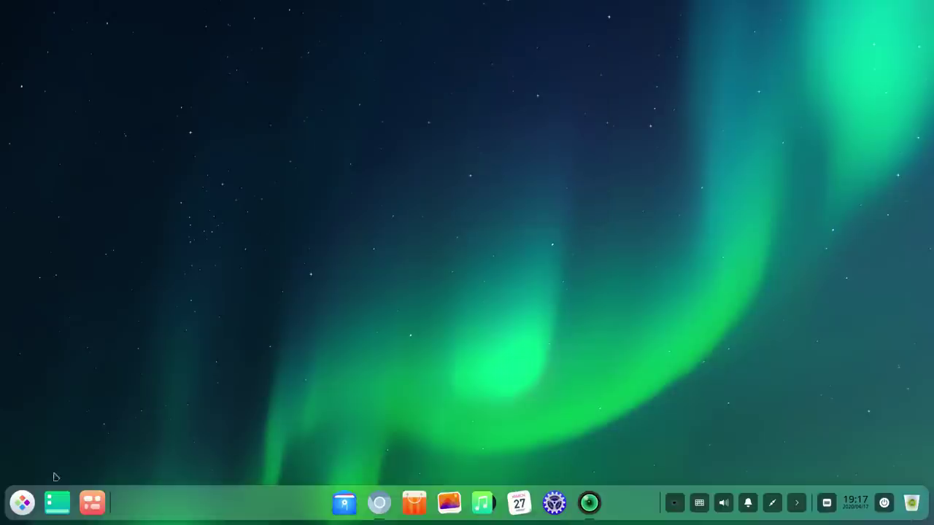
# Search the application launcher for "ter", open Terminal, and move its window to the centre of the desktop.
pyautogui.click(22, 506)
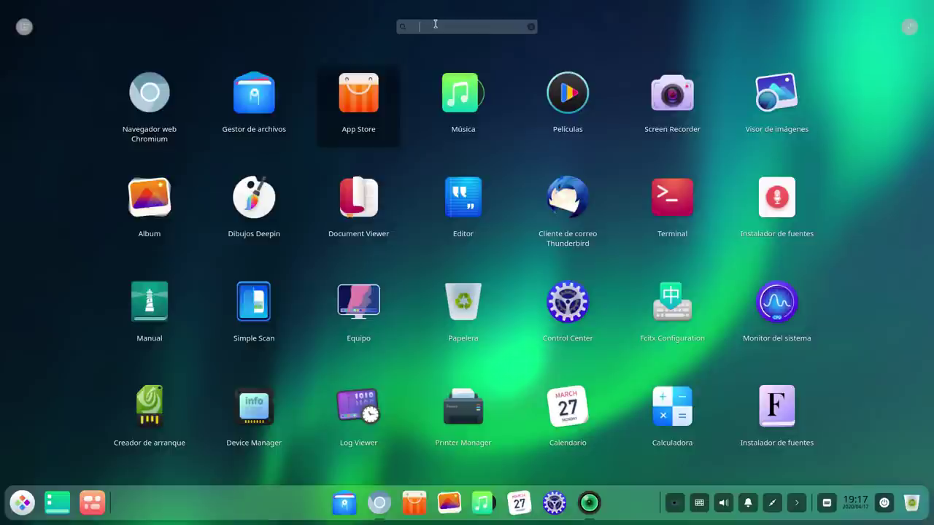
pyautogui.write('ter')
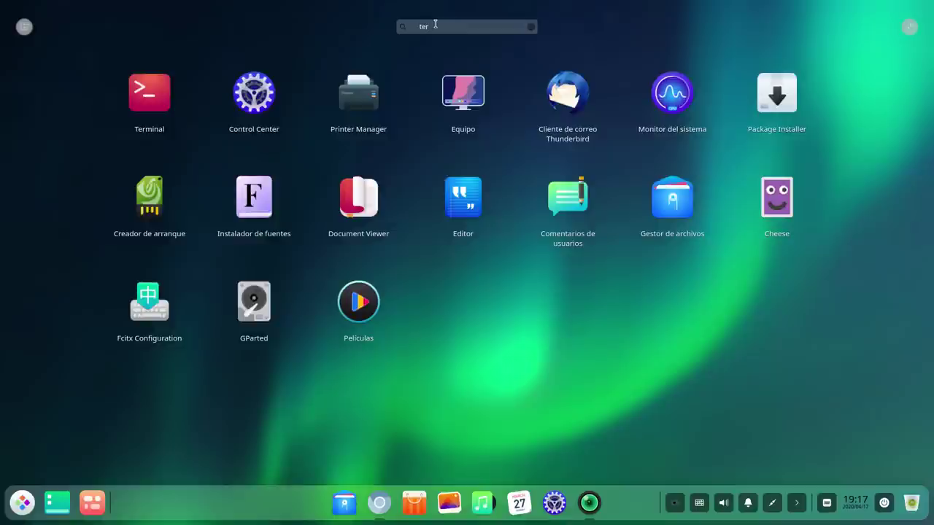
pyautogui.click(155, 97)
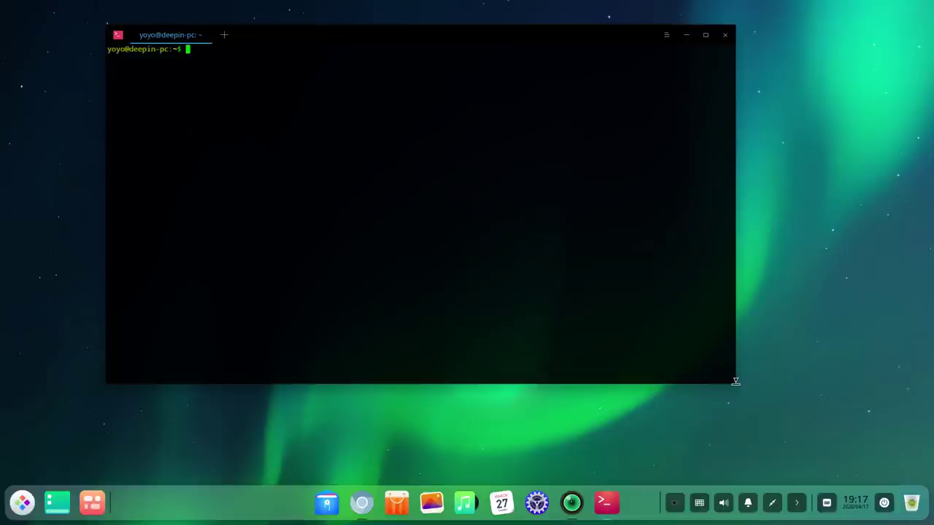
pyautogui.moveTo(365, 30); pyautogui.dragTo(411, 63)
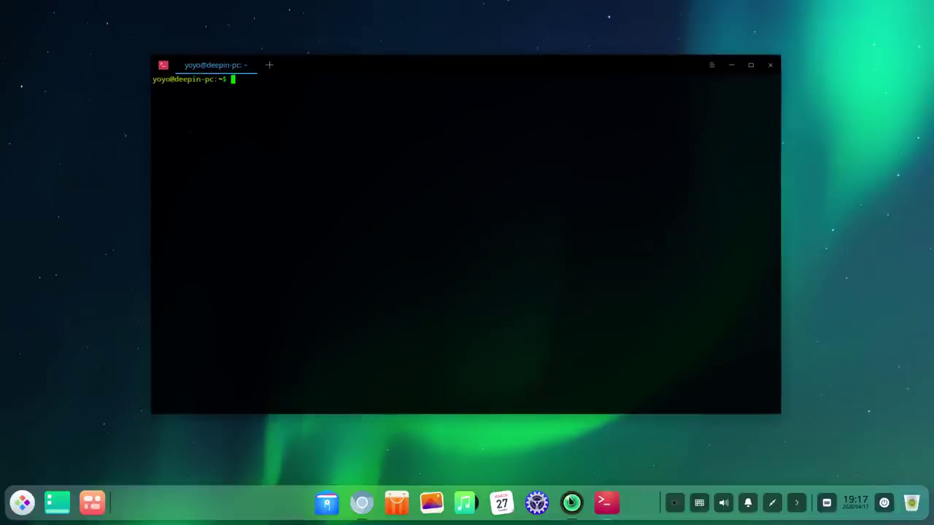
pyautogui.moveTo(572, 503)
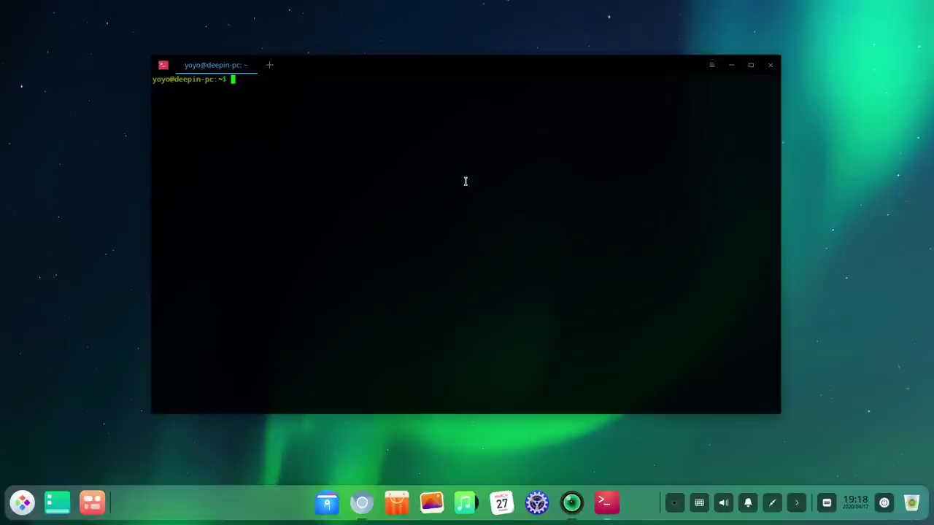
# Run neofetch in the terminal to show the system information, and close the terminal window.
pyautogui.write('r')
pyautogui.write('eofetch')
pyautogui.press('Return')
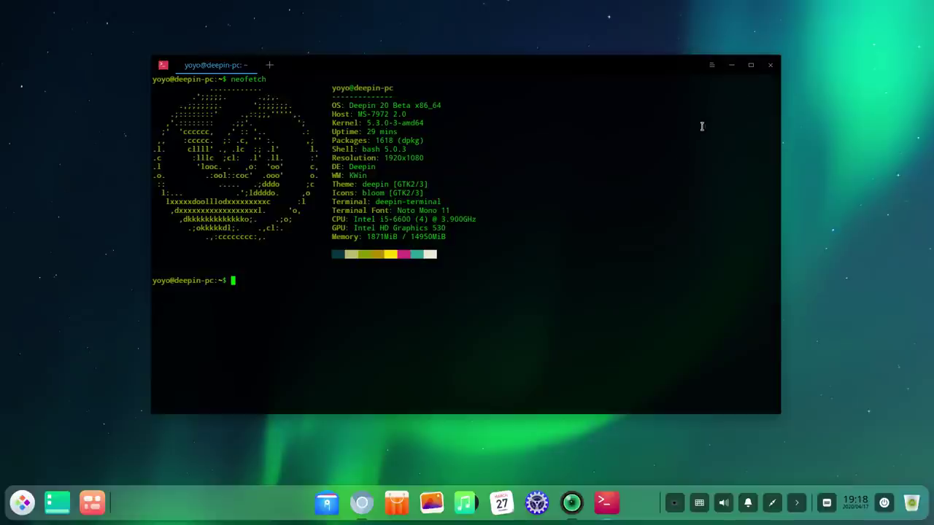
pyautogui.click(769, 66)
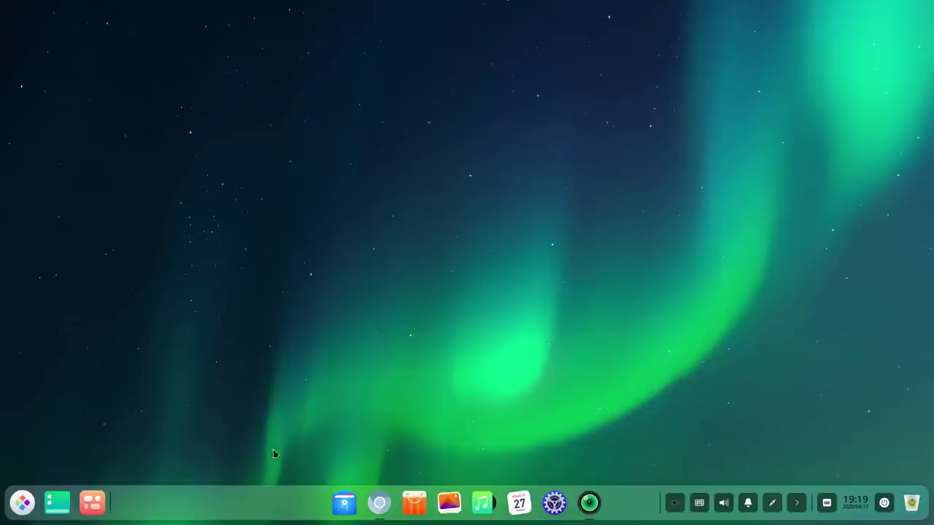
# Switch the dock to Modo eficiente and return it to Modo elegante.
pyautogui.rightClick(188, 512)
pyautogui.moveTo(222, 459)
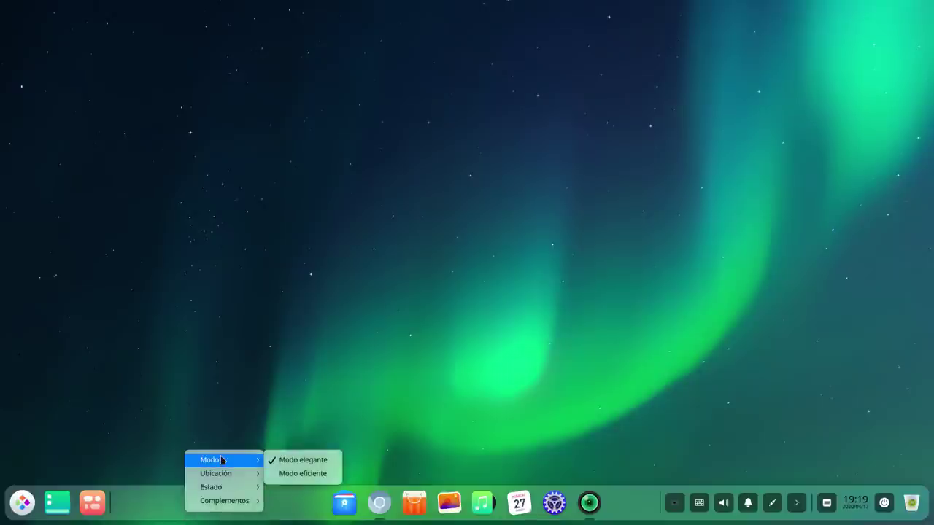
pyautogui.click(302, 473)
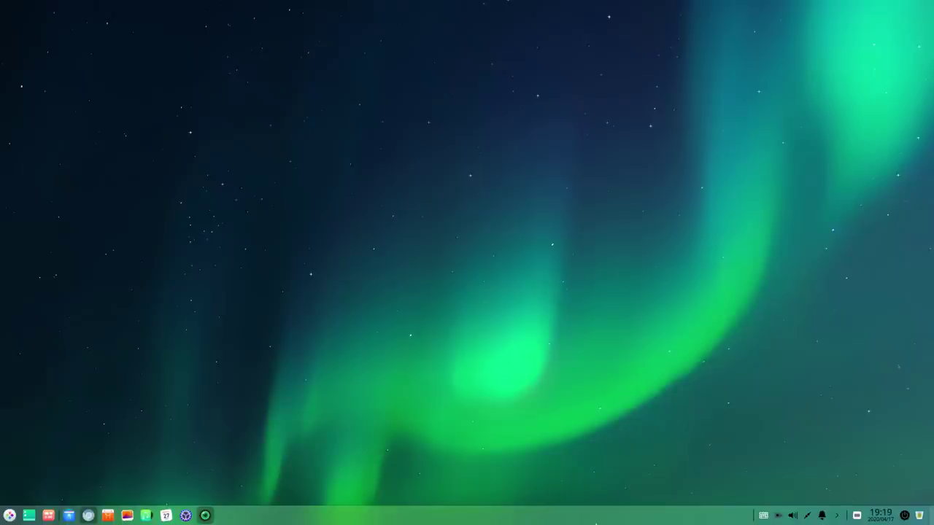
pyautogui.rightClick(509, 520)
pyautogui.moveTo(530, 465)
pyautogui.click(620, 466)
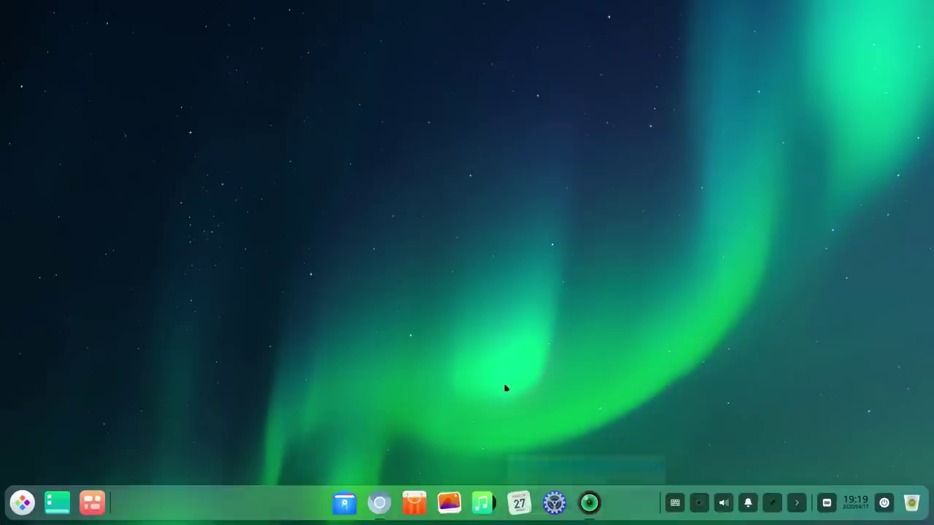
# Relocate the dock to the screen edge Arriba and from there to Izquierda.
pyautogui.rightClick(217, 516)
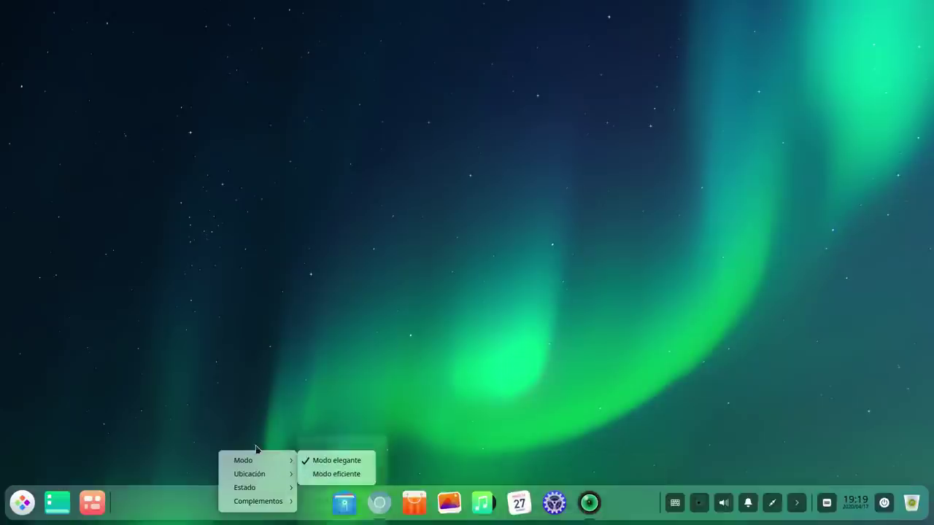
pyautogui.moveTo(256, 475)
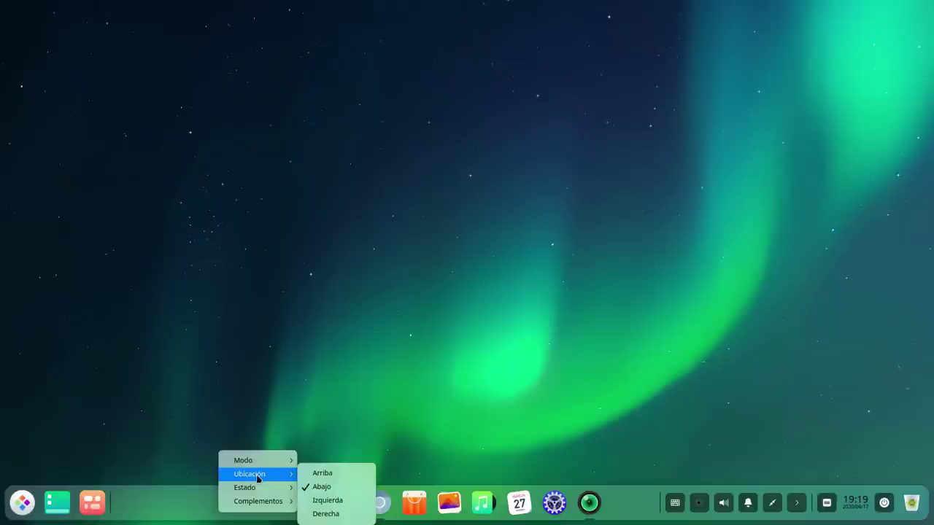
pyautogui.click(321, 472)
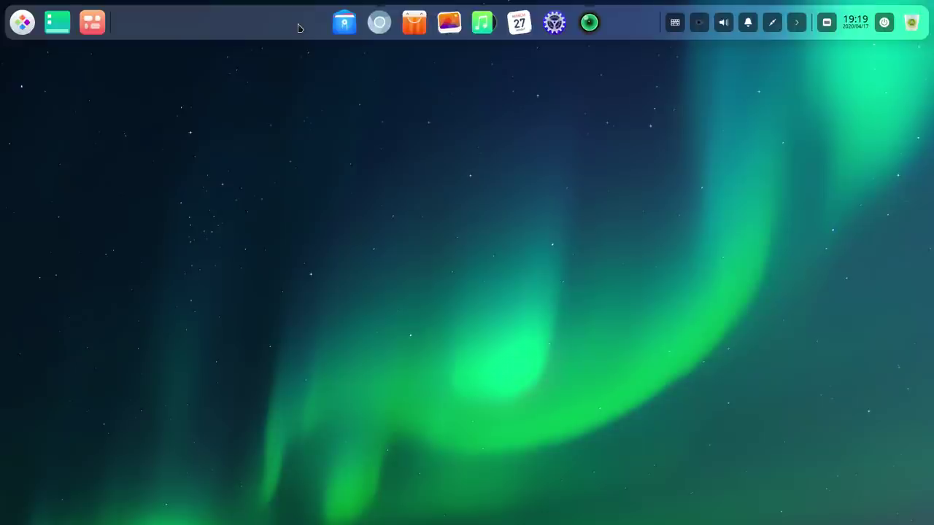
pyautogui.rightClick(298, 28)
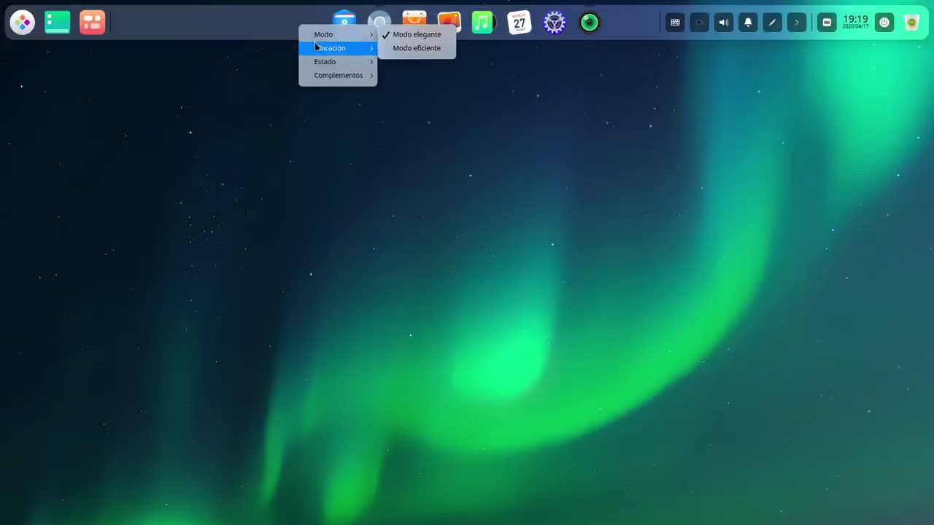
pyautogui.moveTo(369, 62)
pyautogui.moveTo(343, 47)
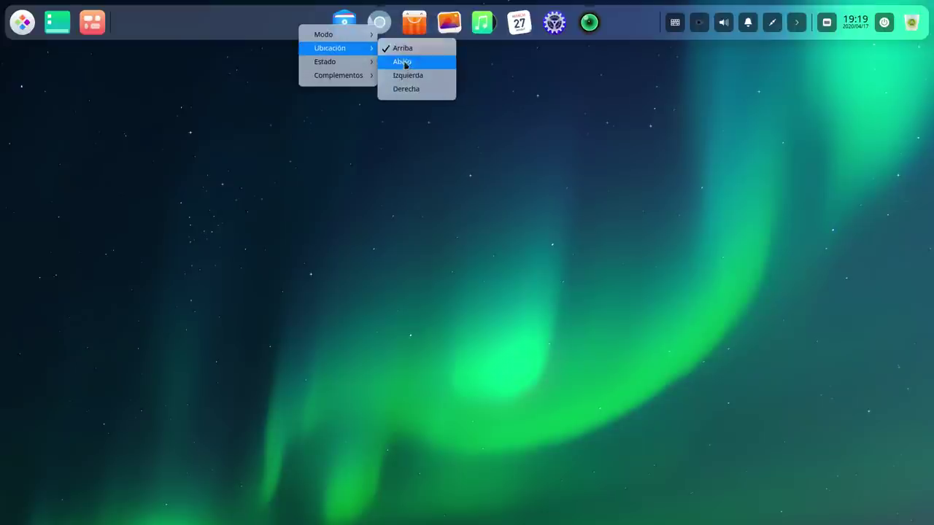
pyautogui.click(407, 76)
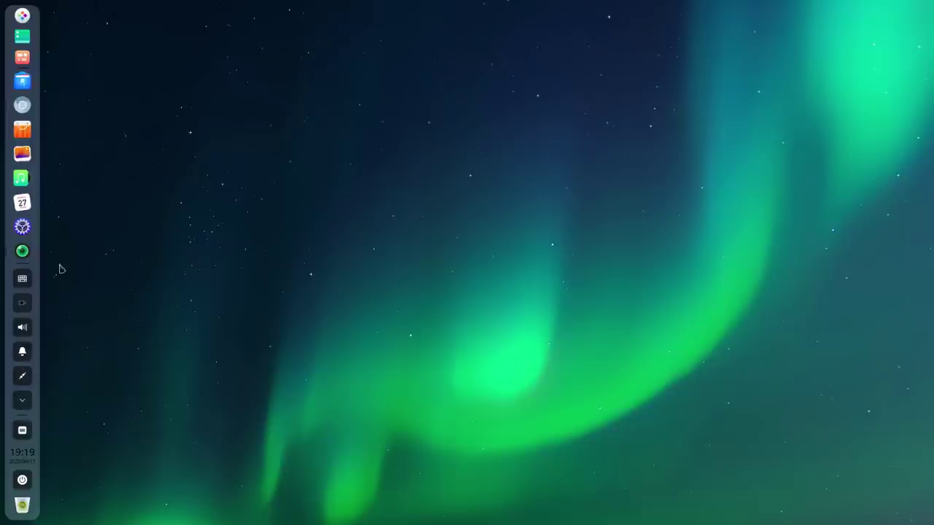
# Relocate the dock to Derecha and return it to Abajo.
pyautogui.rightClick(31, 248)
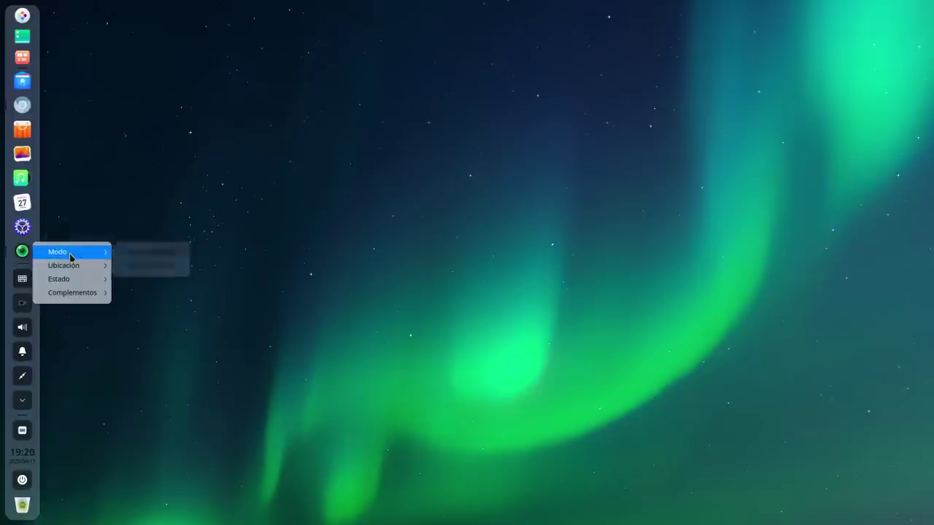
pyautogui.moveTo(76, 267)
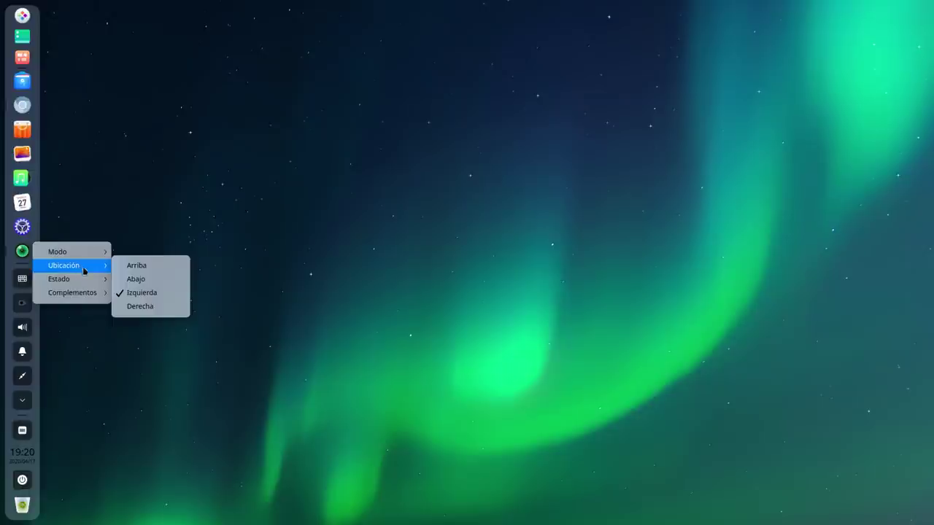
pyautogui.click(135, 307)
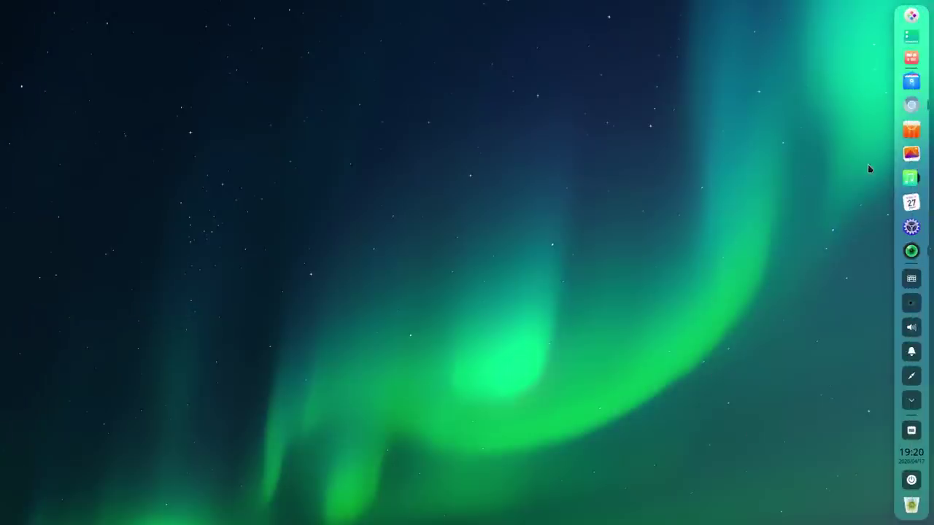
pyautogui.rightClick(901, 202)
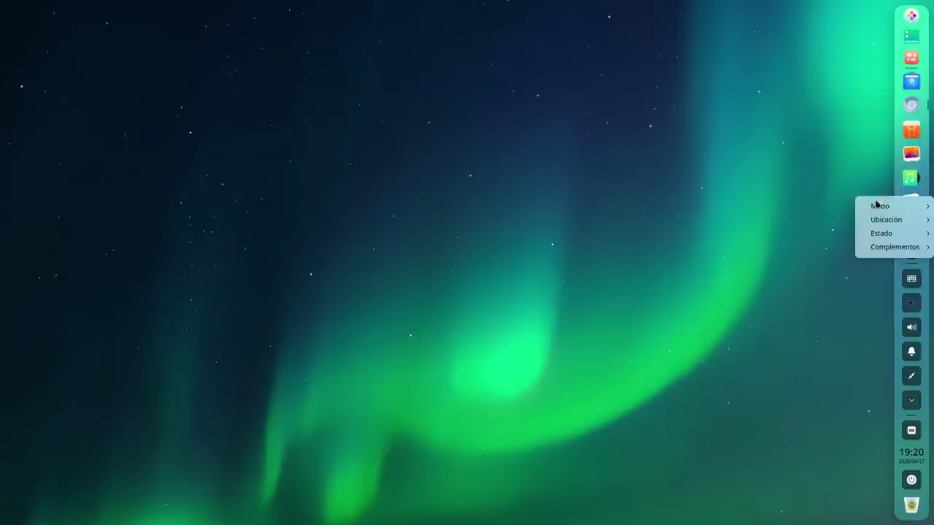
pyautogui.moveTo(877, 217)
pyautogui.click(809, 233)
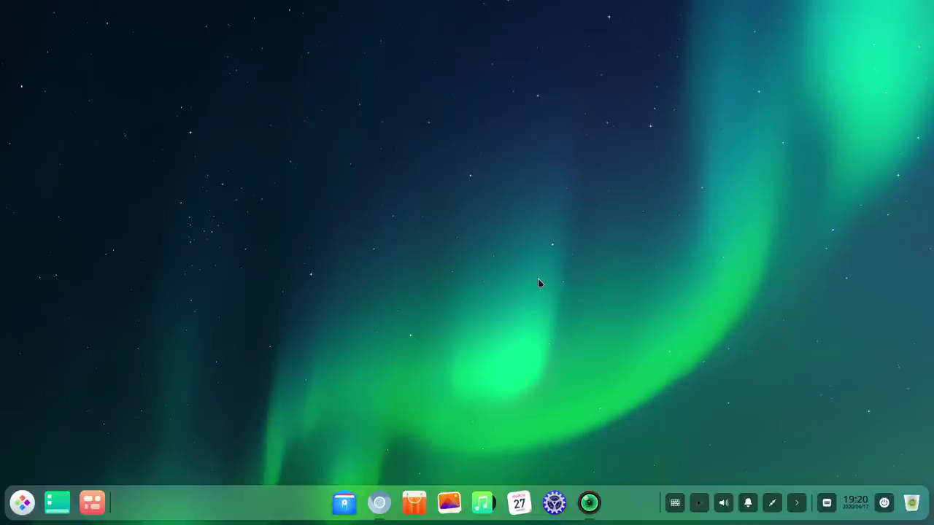
# Examine the dock's Estado and Complementos options and dismiss them without changing anything.
pyautogui.rightClick(205, 518)
pyautogui.moveTo(225, 491)
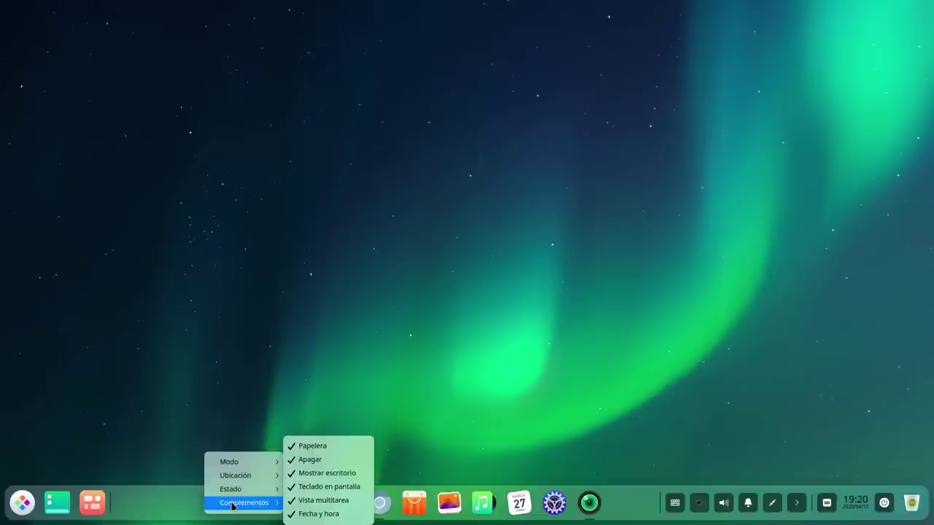
pyautogui.click(442, 183)
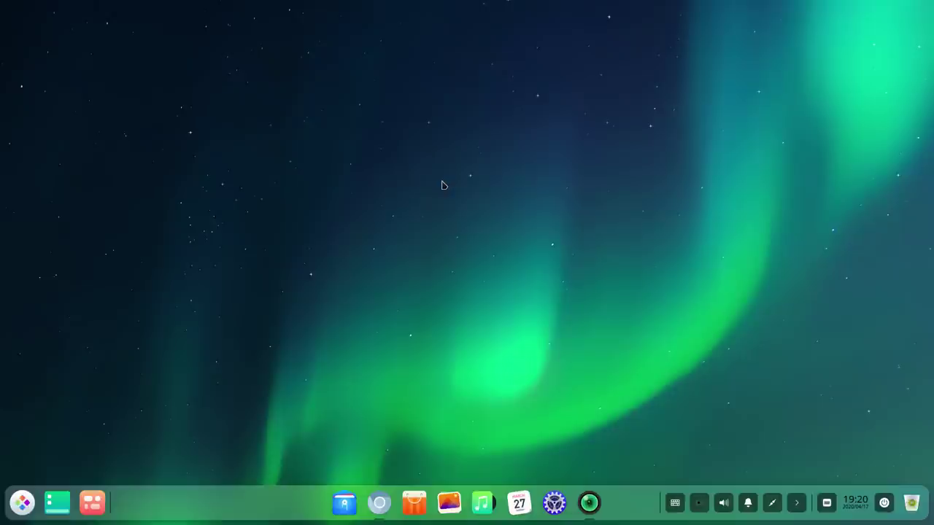
# Examine the desktop's document, sorting and icon size options, and open a terminal in the Desktop folder before closing it.
pyautogui.rightClick(462, 78)
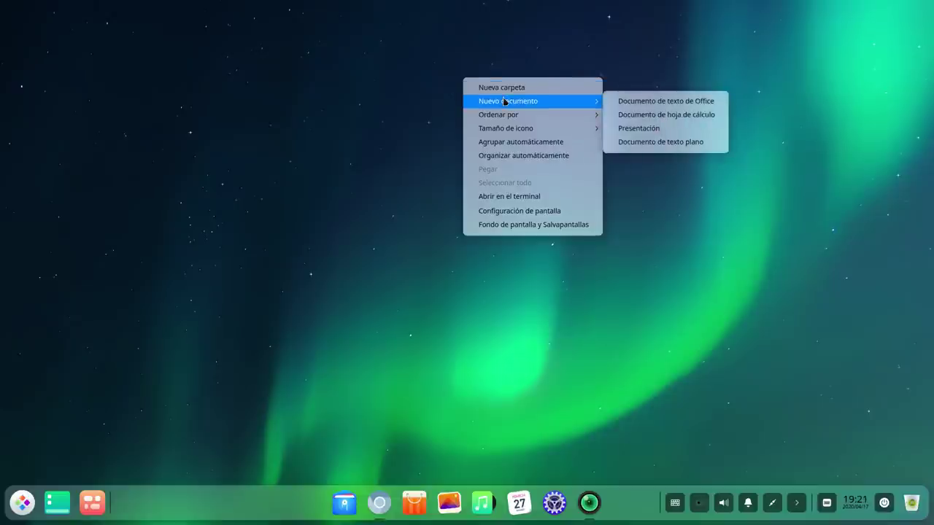
pyautogui.moveTo(509, 117)
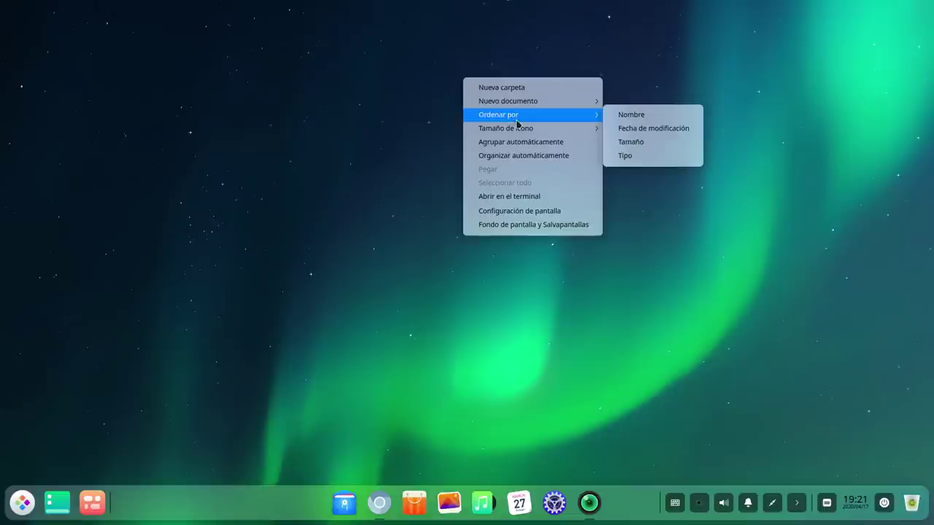
pyautogui.moveTo(516, 133)
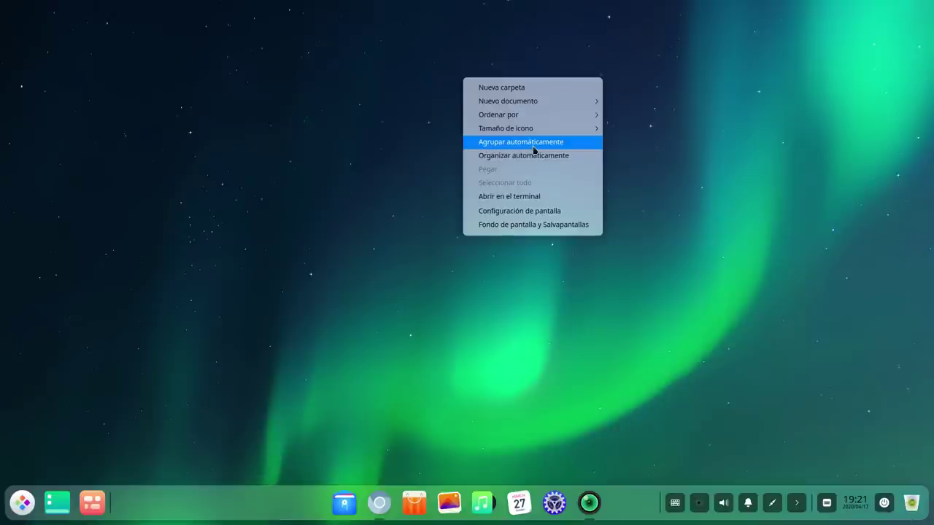
pyautogui.click(530, 201)
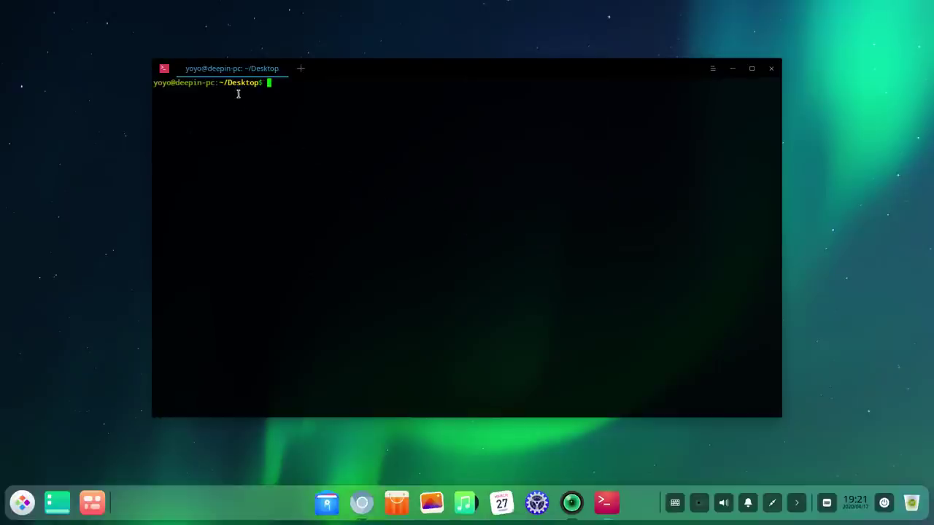
pyautogui.click(771, 68)
# Open the display settings from the desktop, examine the resolution list, and close the settings window.
pyautogui.rightClick(463, 108)
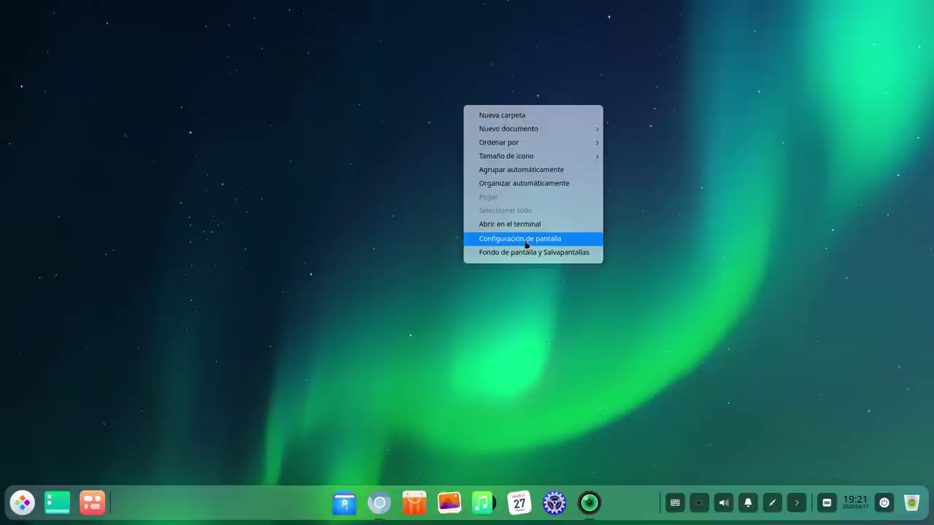
pyautogui.click(541, 240)
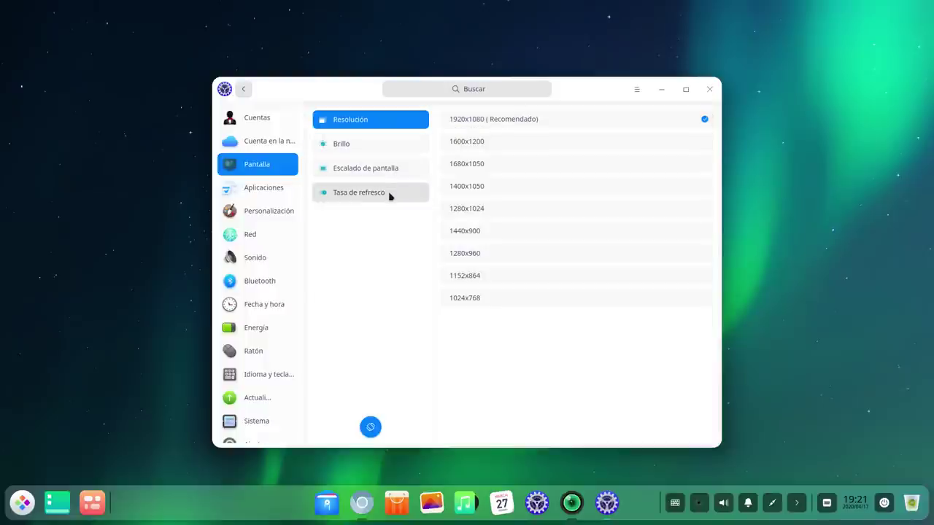
pyautogui.click(708, 90)
# Examine the available wallpapers and screensavers from the desktop, and close the chooser without changing the background.
pyautogui.rightClick(466, 94)
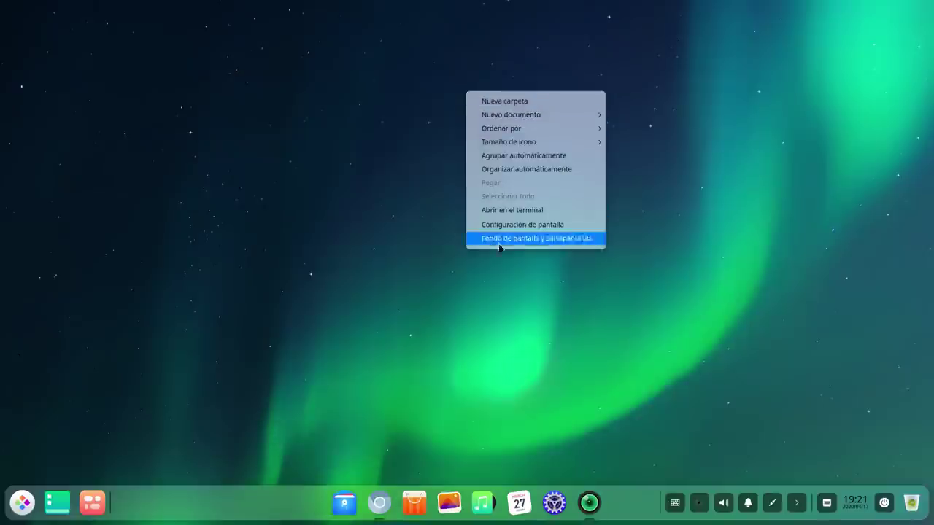
pyautogui.click(524, 239)
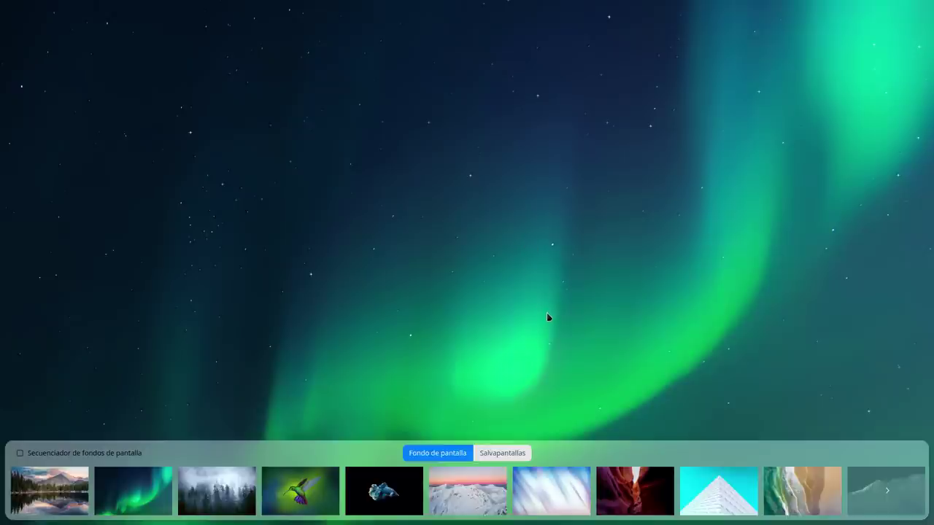
pyautogui.click(505, 453)
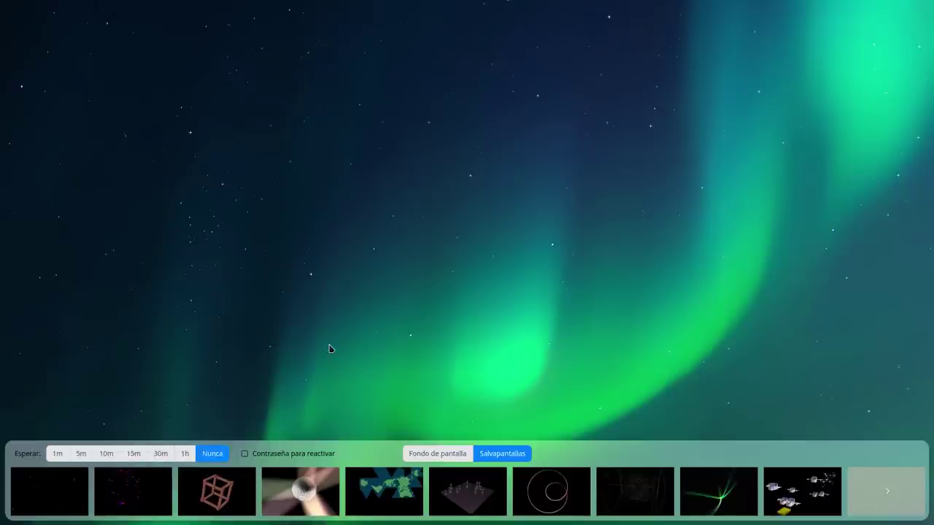
pyautogui.click(438, 453)
pyautogui.click(591, 243)
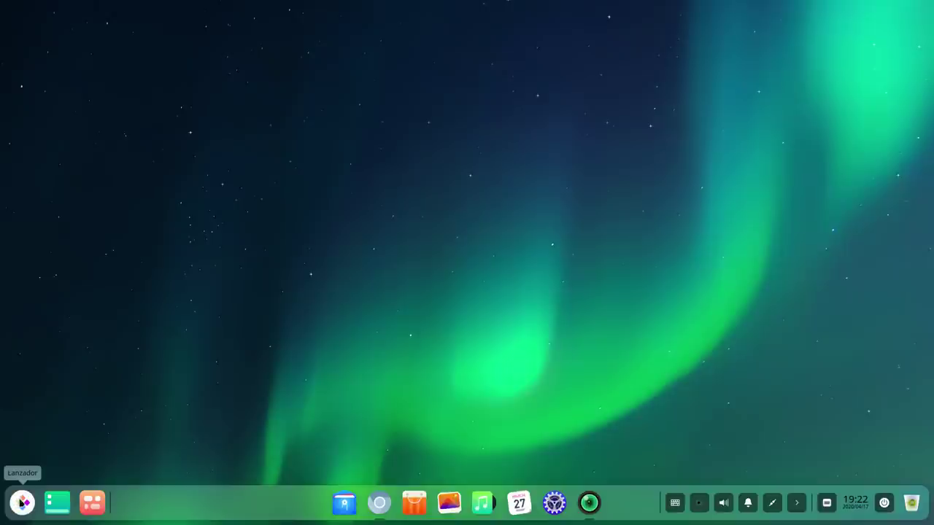
# Open the application launcher and examine the full list of installed applications.
pyautogui.click(22, 502)
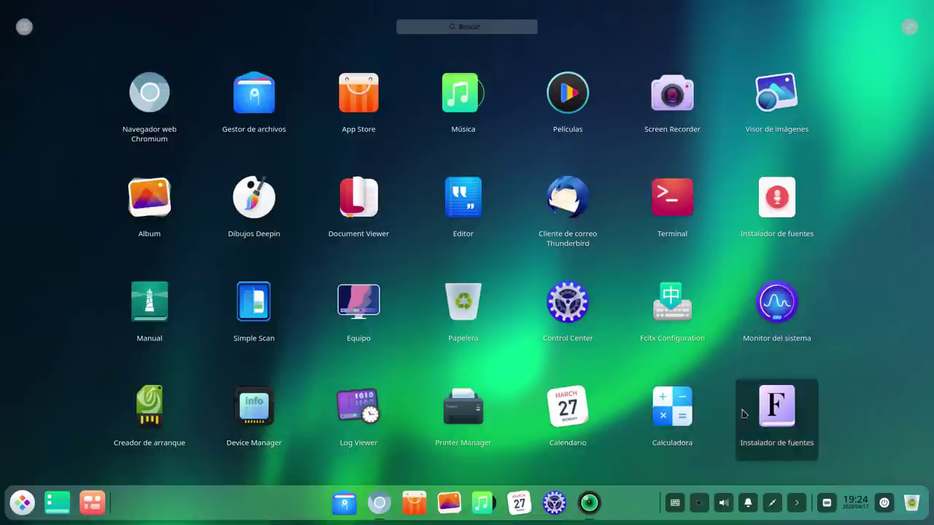
pyautogui.scroll(-1, 777, 410)
pyautogui.scroll(-1, 777, 411)
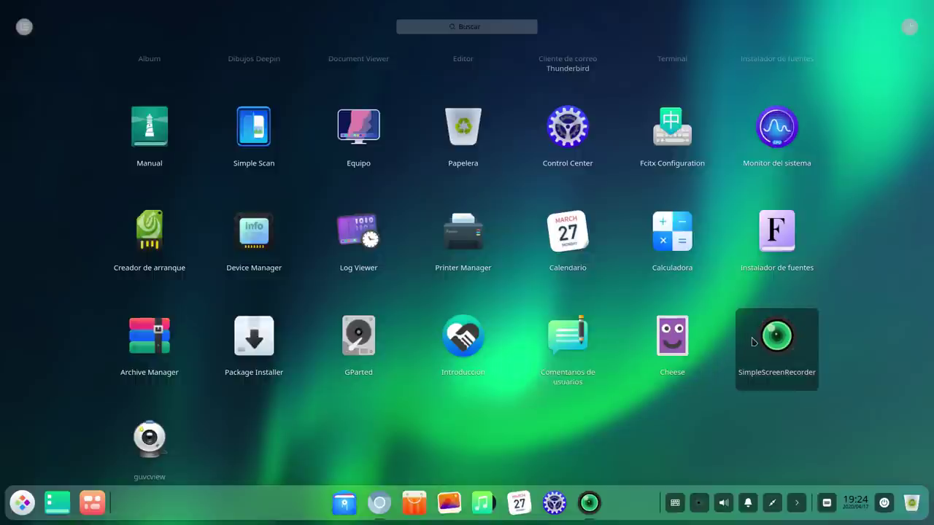
pyautogui.scroll(-1, 314, 394)
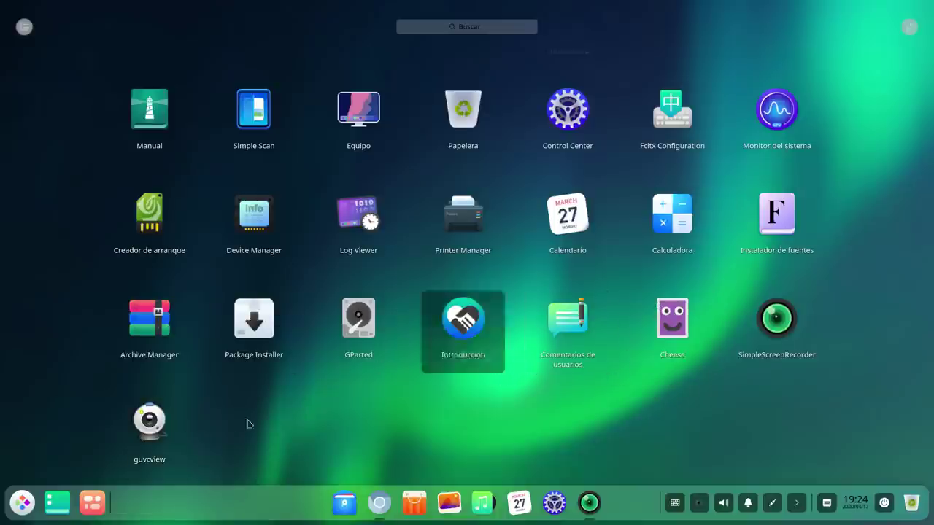
pyautogui.scroll(2, 346, 440)
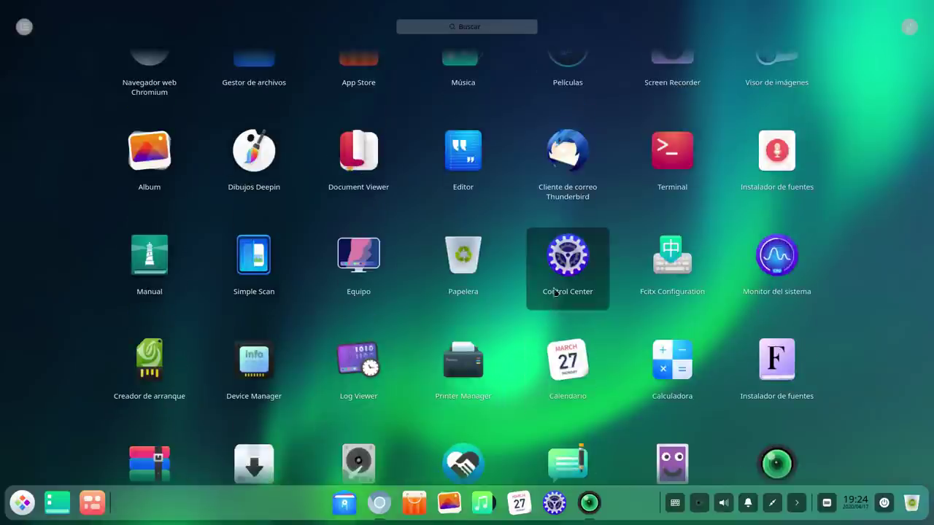
# Open Monitor del sistema, enlarge its window slightly, and move it closer to the desktop's upper-left corner.
pyautogui.click(767, 267)
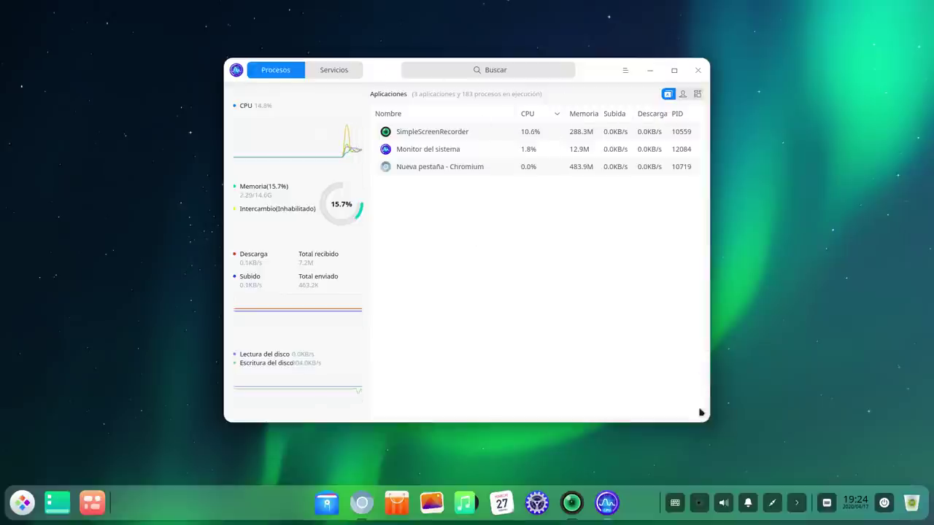
pyautogui.moveTo(708, 422); pyautogui.dragTo(756, 429)
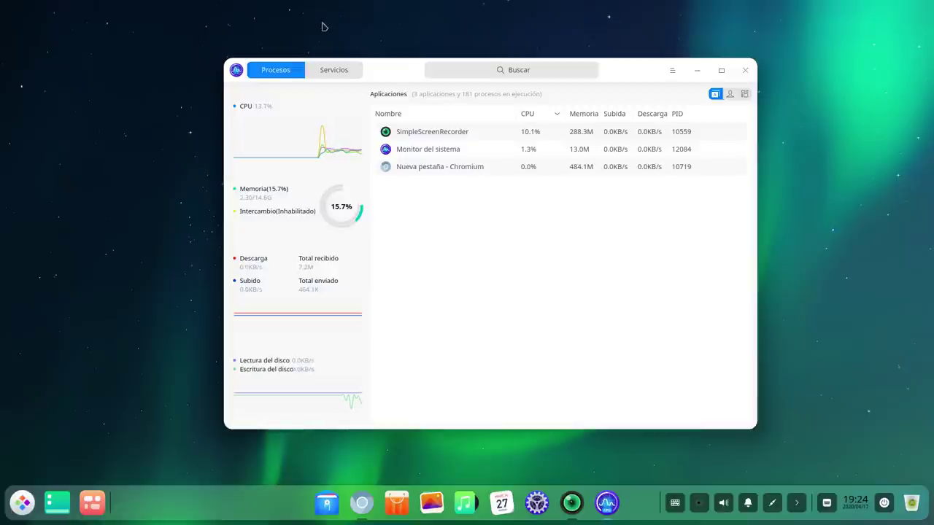
pyautogui.moveTo(382, 70); pyautogui.dragTo(269, 46)
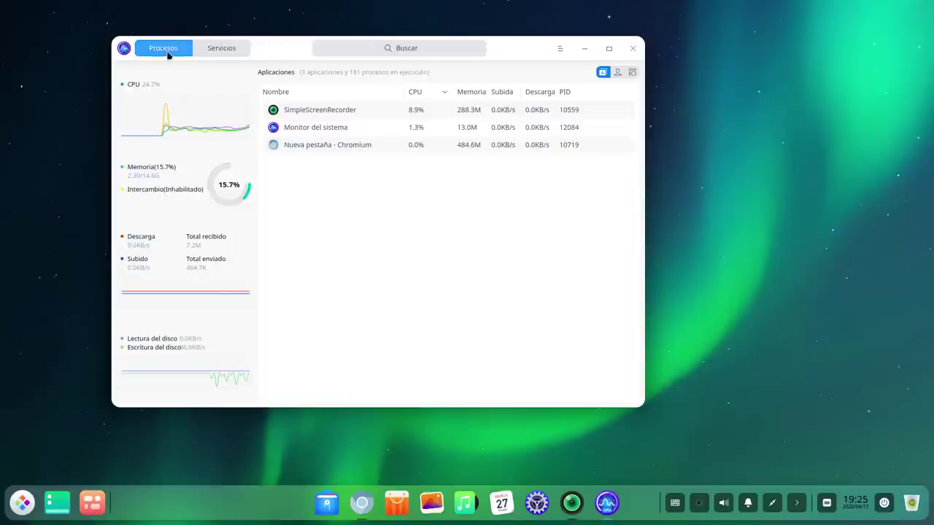
# Examine the services list and the process views for applications, own processes and all processes, and close the system monitor.
pyautogui.click(222, 49)
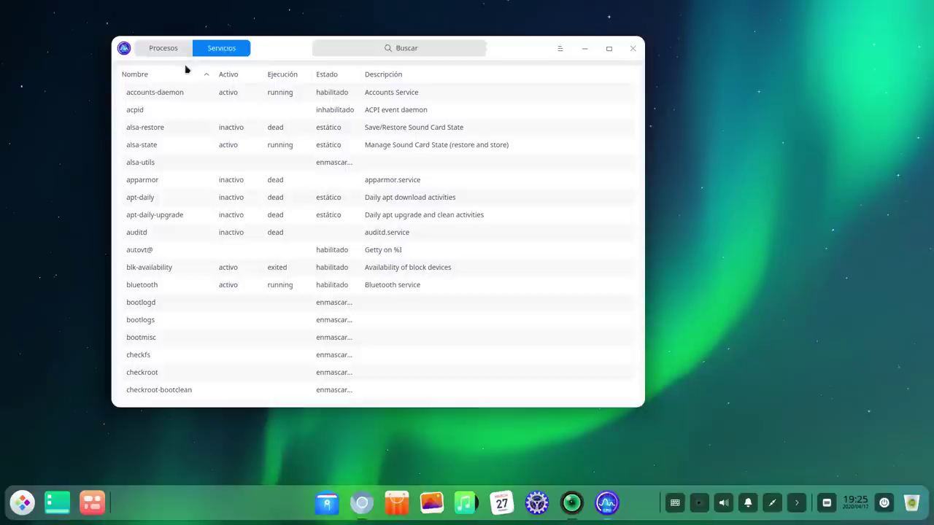
pyautogui.click(157, 51)
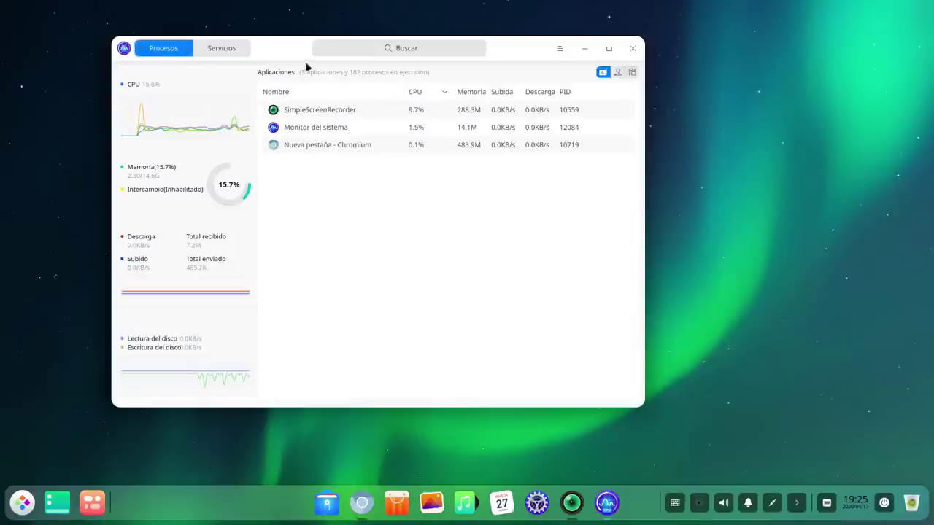
pyautogui.click(618, 73)
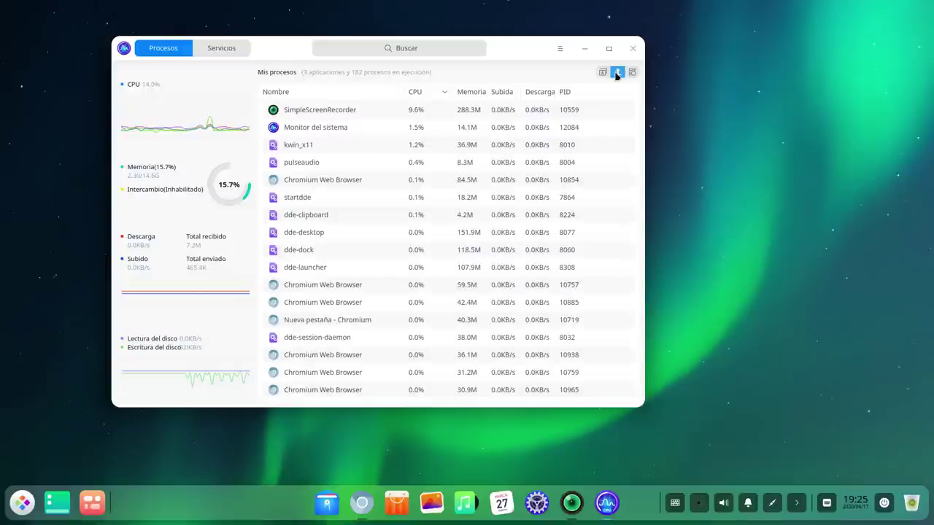
pyautogui.click(631, 73)
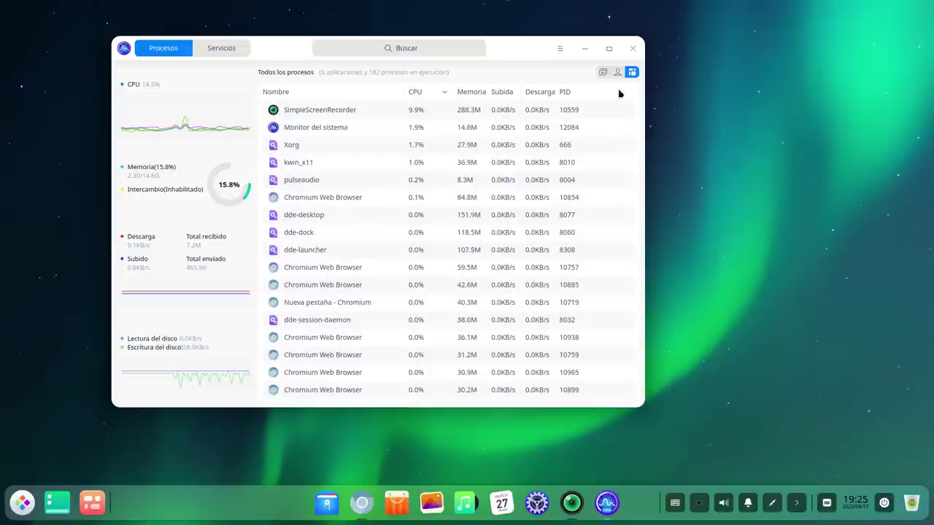
pyautogui.click(602, 72)
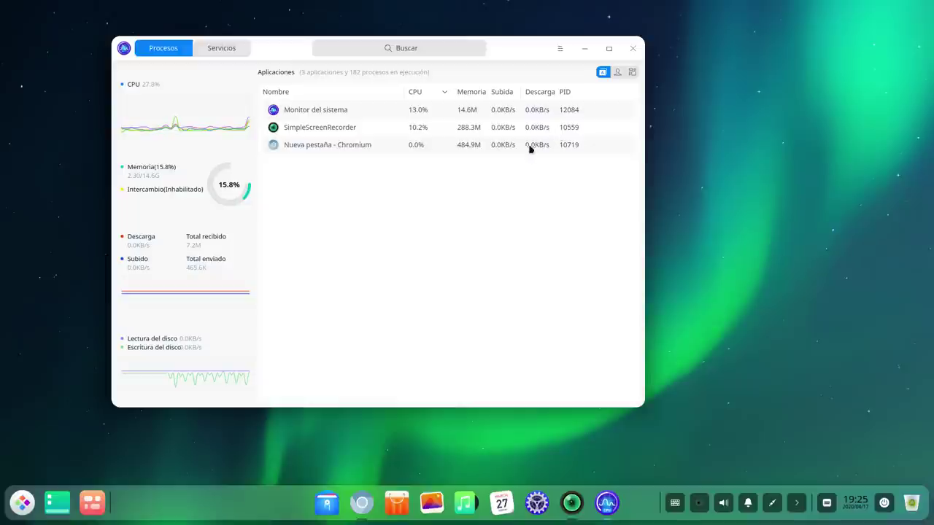
pyautogui.click(633, 48)
# Open the application launcher, browse the applications by category from Internet through Otros, and return to the uncategorized view.
pyautogui.click(22, 502)
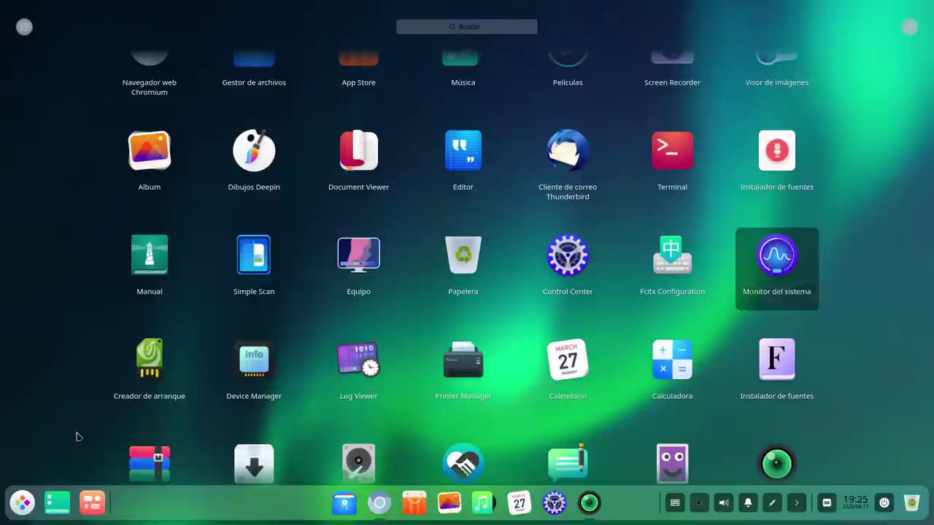
pyautogui.scroll(1, 373, 298)
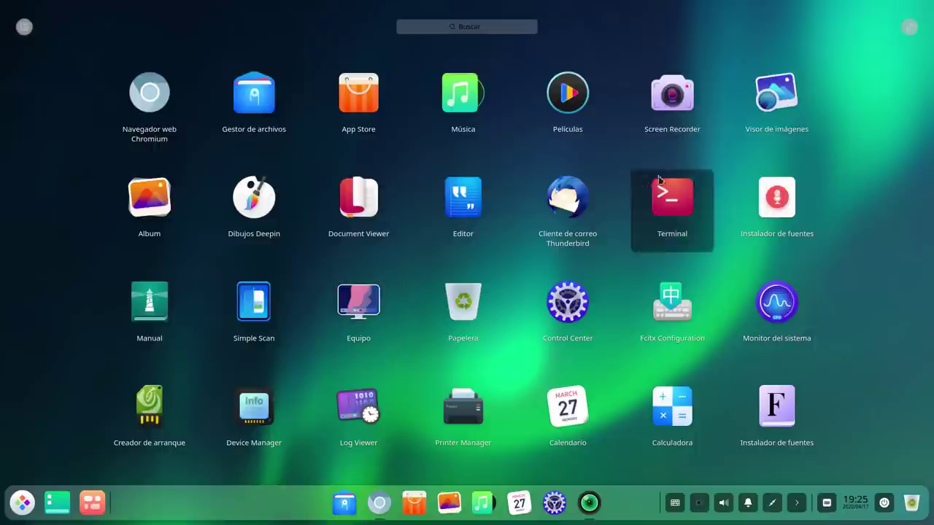
pyautogui.click(23, 29)
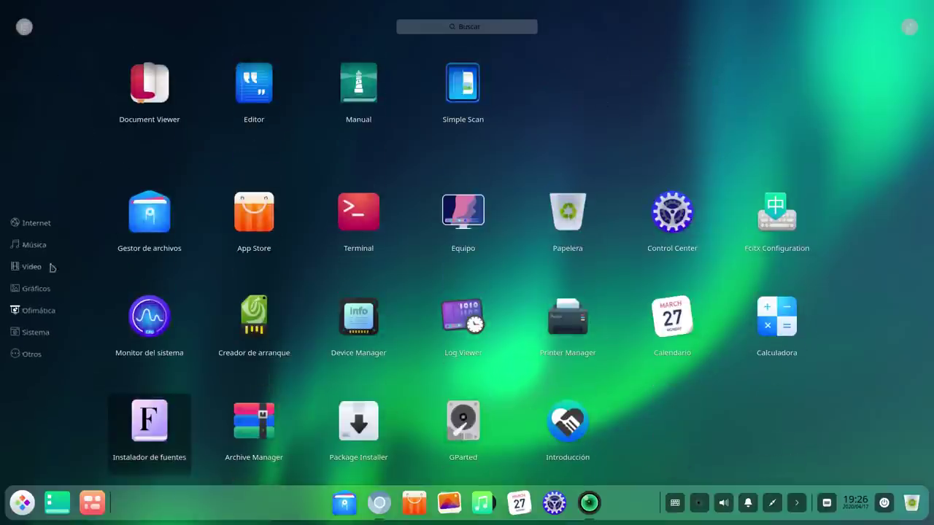
pyautogui.moveTo(29, 219)
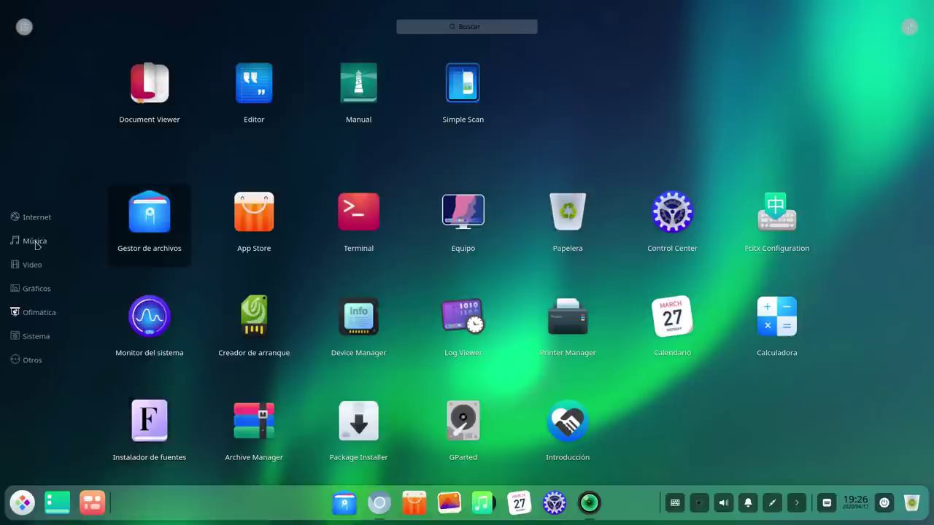
pyautogui.click(40, 219)
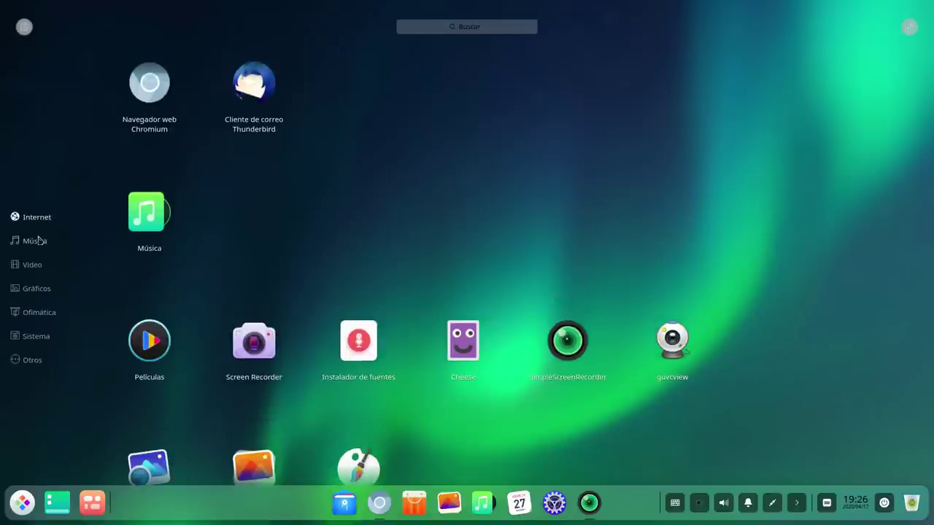
pyautogui.click(38, 241)
pyautogui.click(37, 267)
pyautogui.click(35, 290)
pyautogui.click(35, 313)
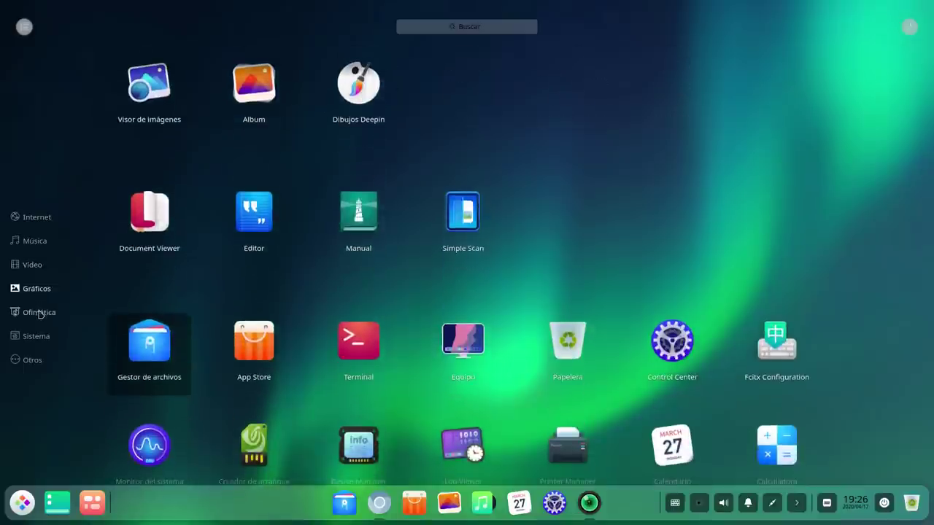
pyautogui.click(35, 337)
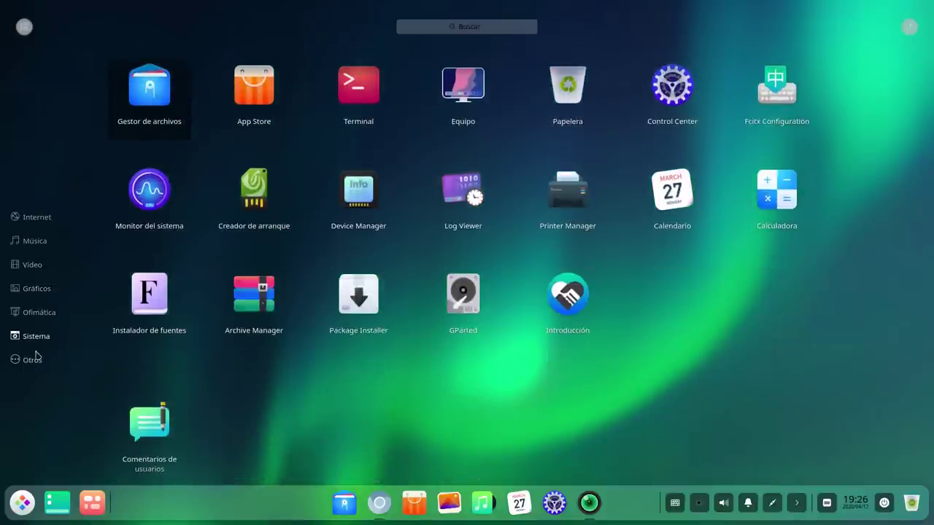
pyautogui.click(32, 360)
pyautogui.click(23, 29)
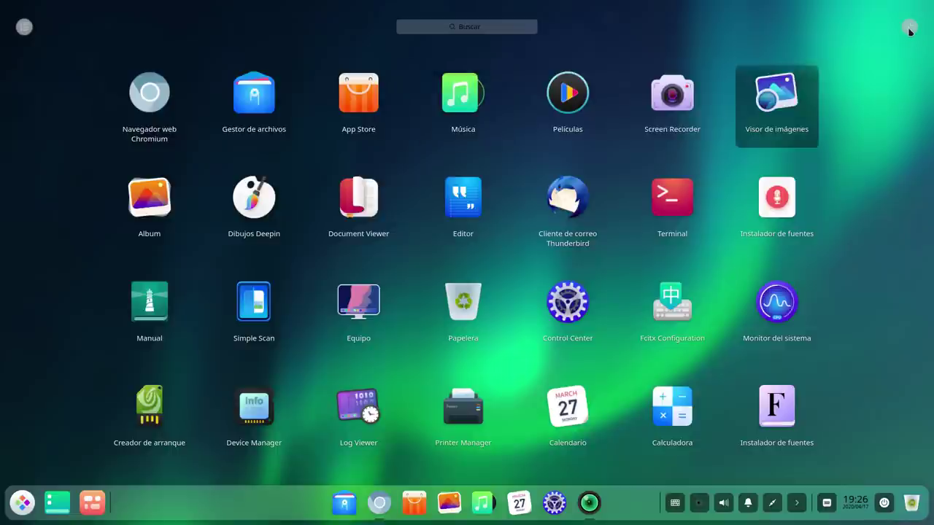
# Show the launcher as a compact menu, restore its full-screen mode, and close it.
pyautogui.click(909, 28)
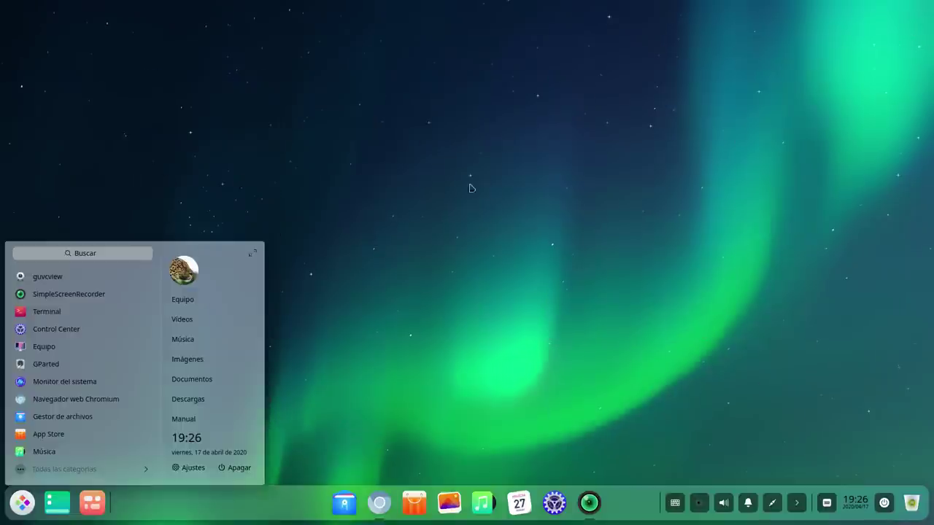
pyautogui.click(252, 254)
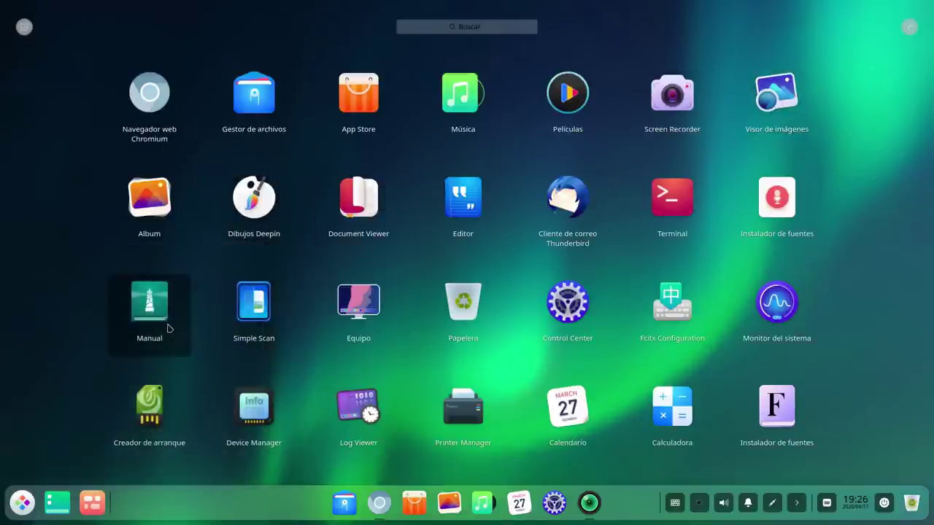
pyautogui.click(898, 269)
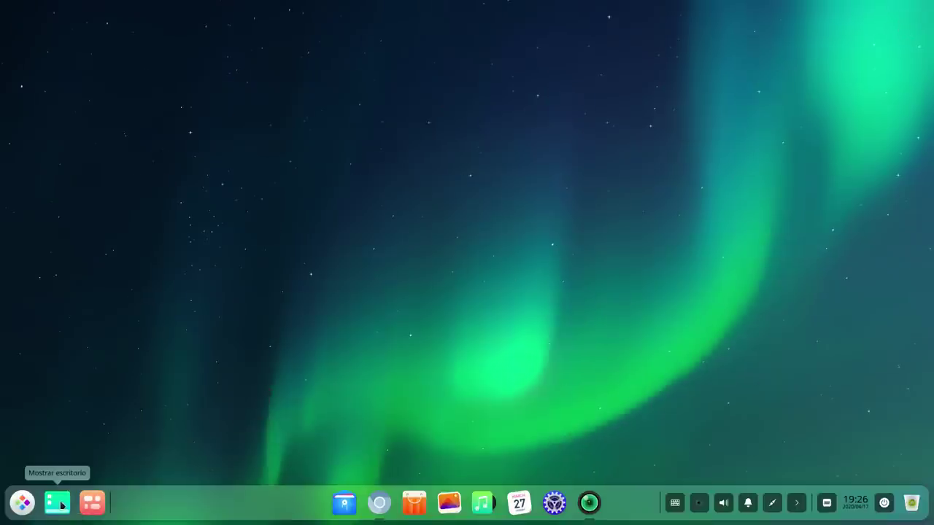
# Examine the open windows and workspaces in the multitasking view, and return to the desktop.
pyautogui.click(92, 503)
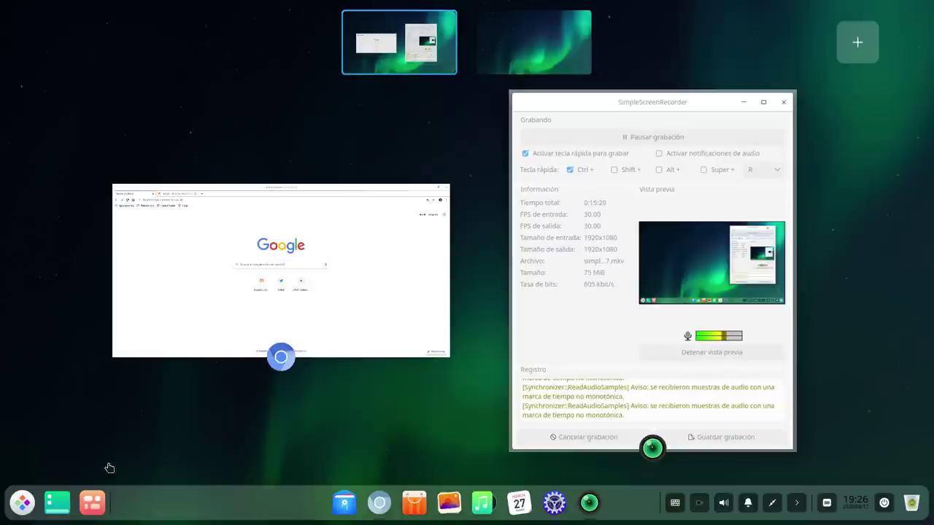
pyautogui.click(137, 447)
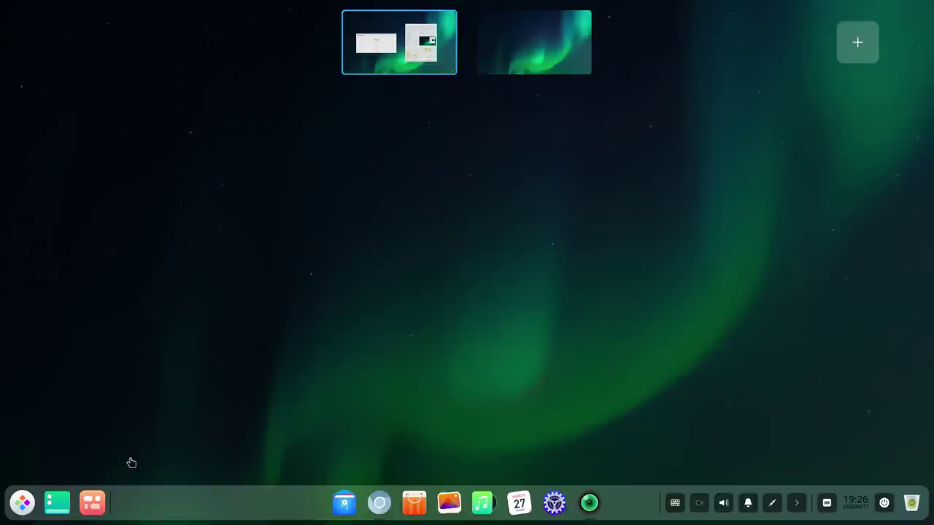
pyautogui.click(875, 423)
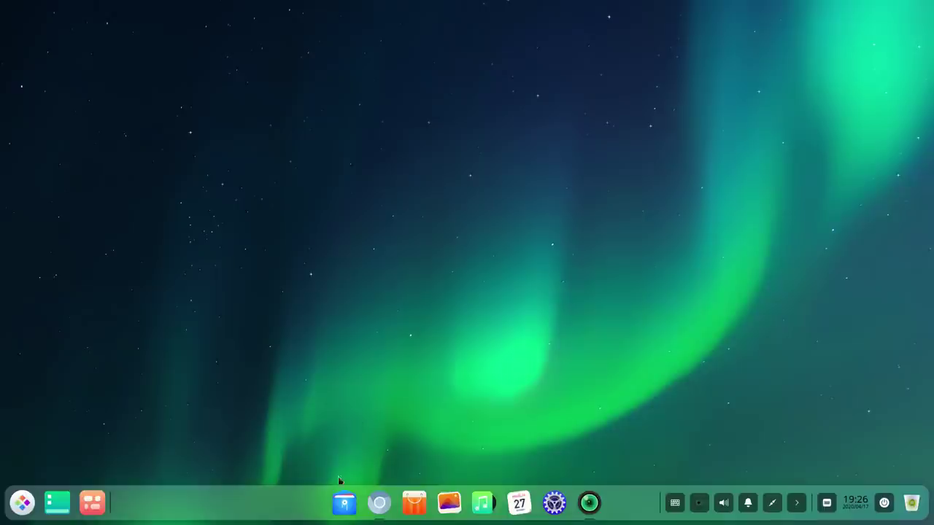
# Open the file manager at Equipo, reposition its window slightly higher on the desktop, and minimize it.
pyautogui.click(344, 502)
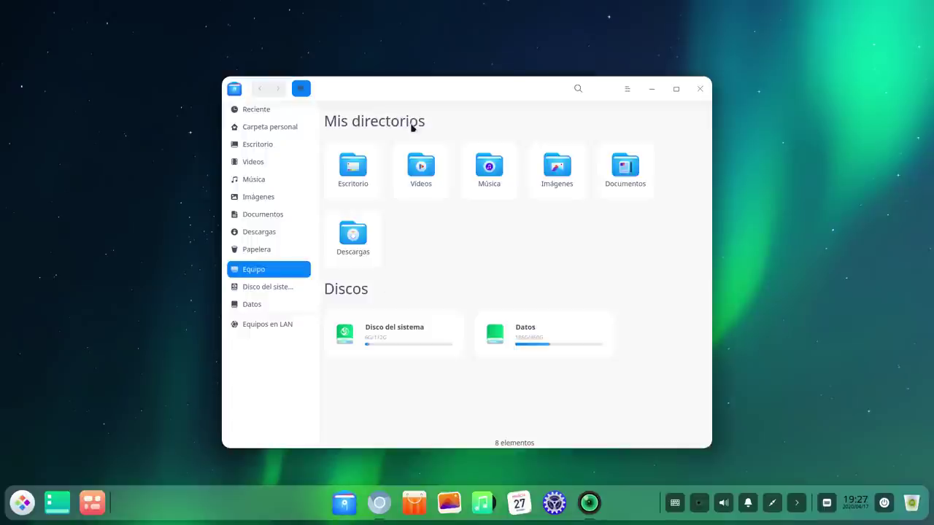
pyautogui.moveTo(421, 94); pyautogui.dragTo(411, 70)
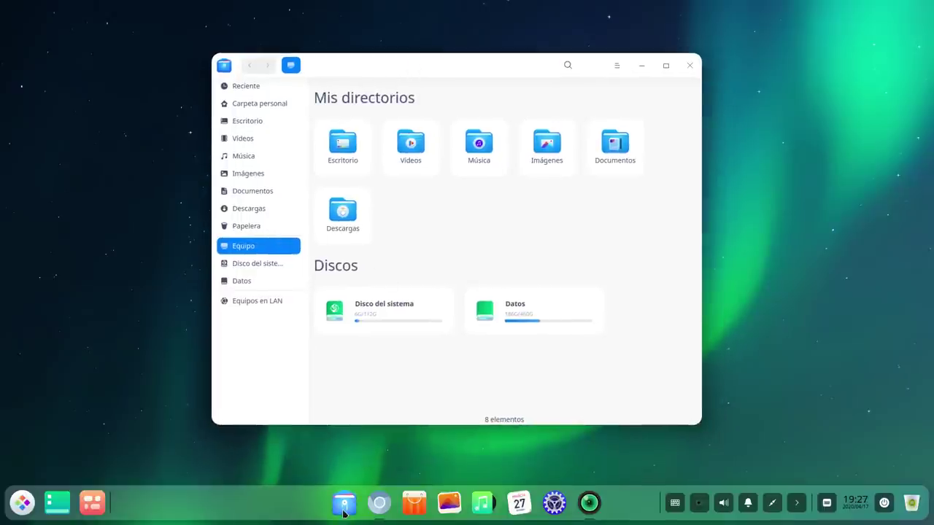
pyautogui.moveTo(343, 514)
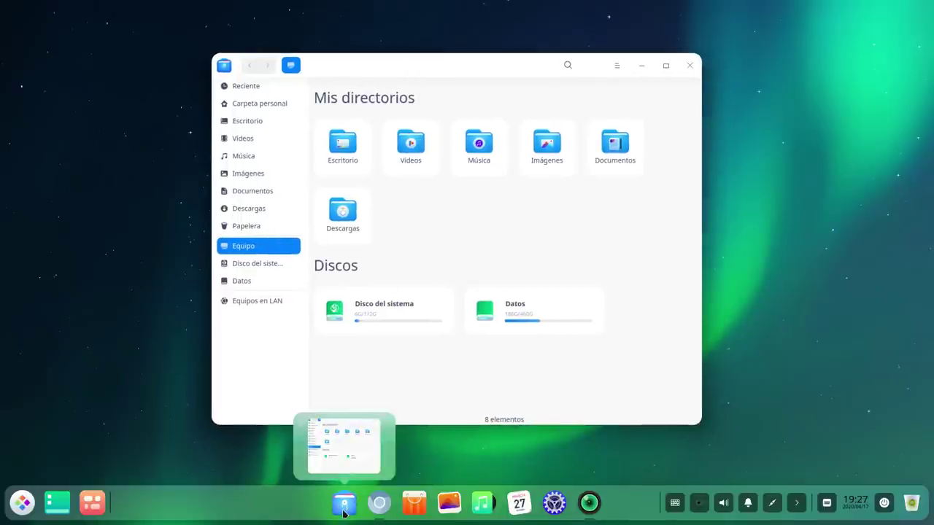
pyautogui.click(554, 503)
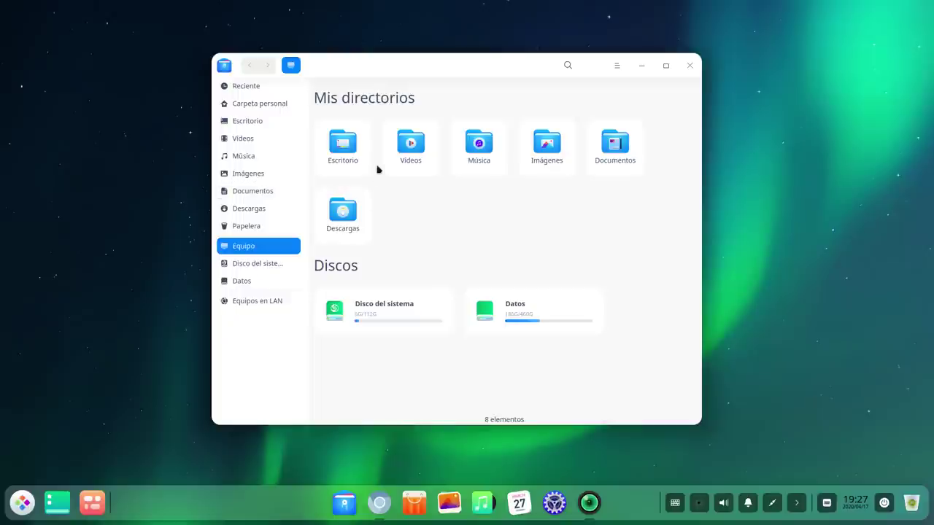
pyautogui.moveTo(437, 77); pyautogui.dragTo(450, 73)
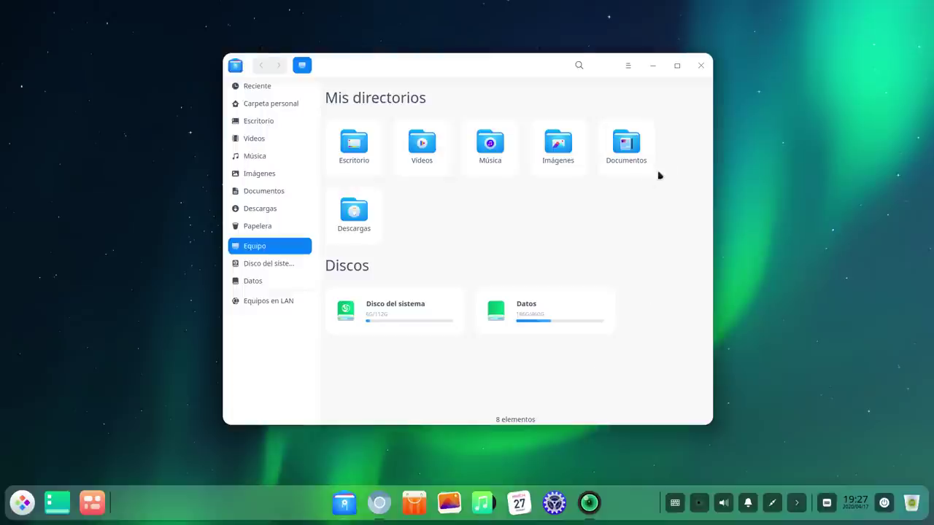
pyautogui.click(652, 66)
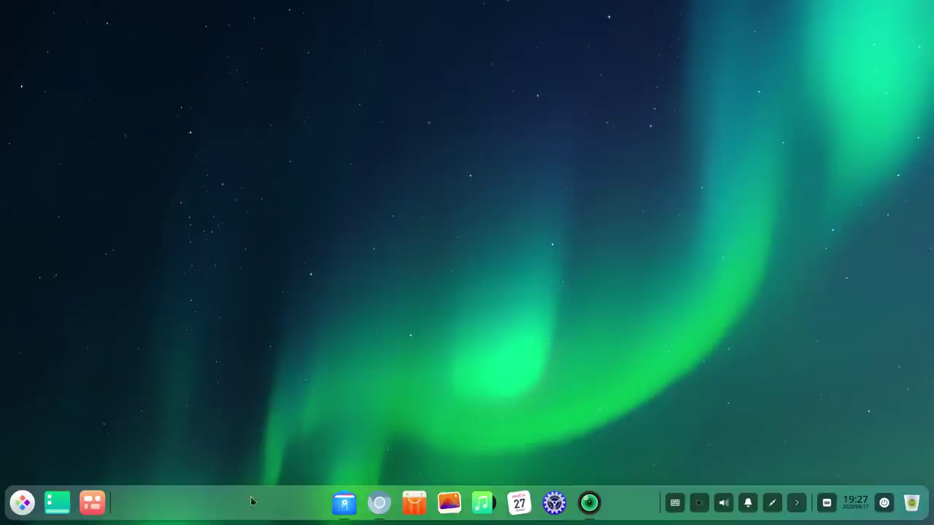
# Switch to Chromium and read the MuyLinux article on Deepin 20 Beta down to its installation section, dismissing the newsletter pop-up.
pyautogui.click(376, 503)
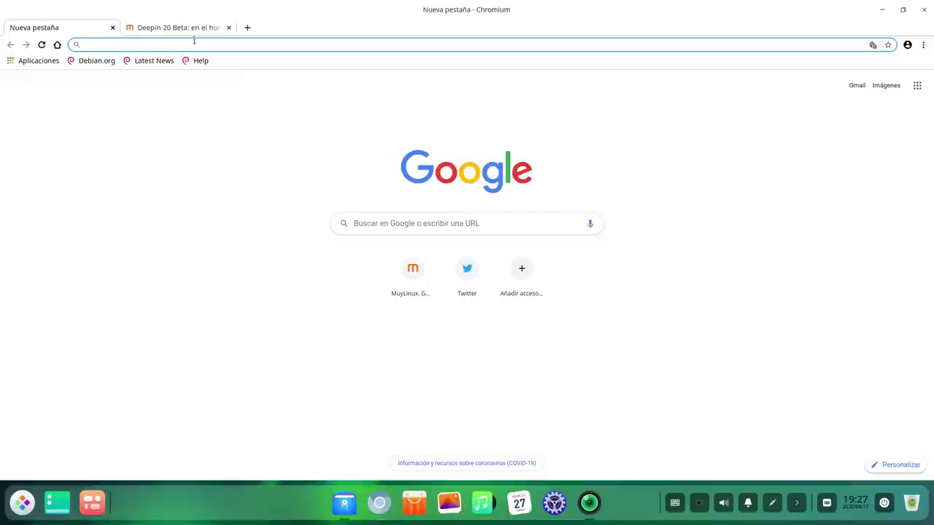
pyautogui.click(183, 29)
pyautogui.scroll(-2, 358, 274)
pyautogui.scroll(-12, 359, 273)
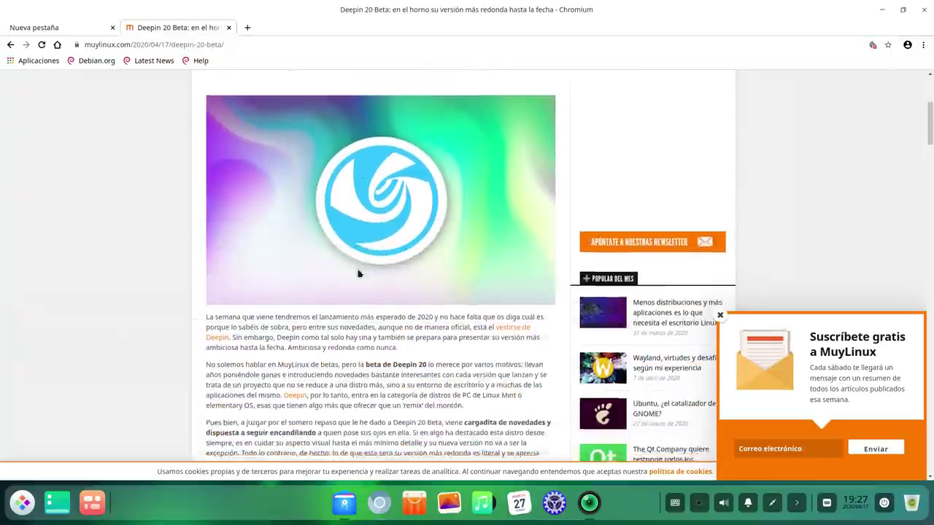
pyautogui.click(719, 315)
pyautogui.scroll(-4, 215, 354)
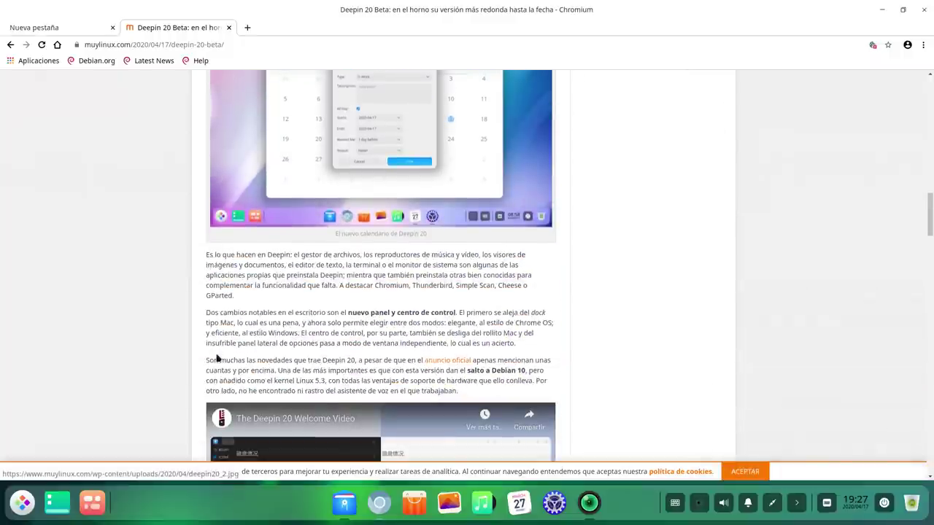
pyautogui.scroll(-6, 216, 354)
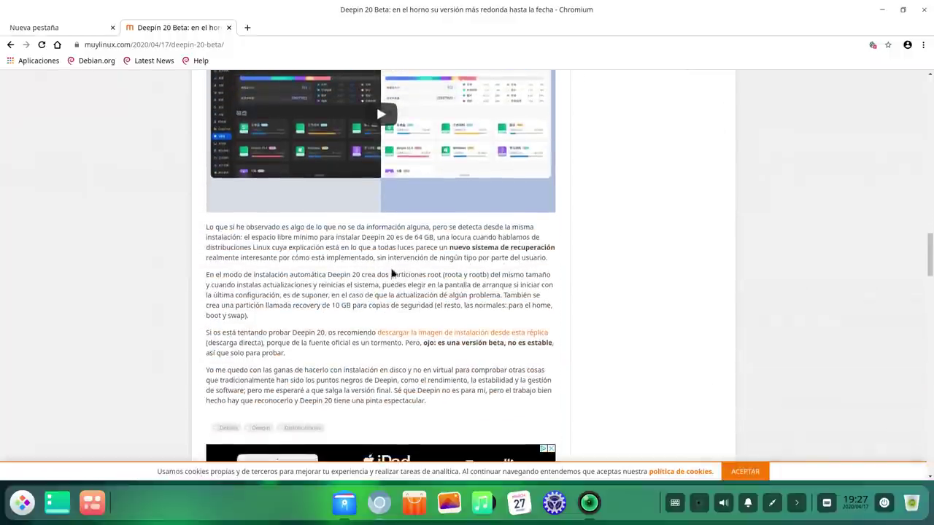
# Highlight the article's passage on the minimum free space, select only "Deepin 20 es de 64 GB", and minimize the browser.
pyautogui.moveTo(433, 238); pyautogui.dragTo(208, 228)
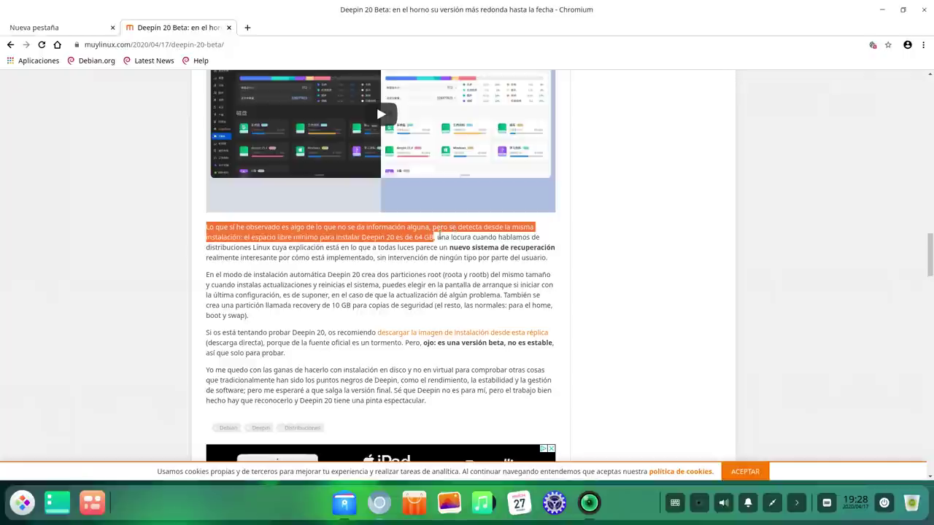
pyautogui.click(437, 235)
pyautogui.scroll(5, 431, 327)
pyautogui.scroll(-2, 430, 330)
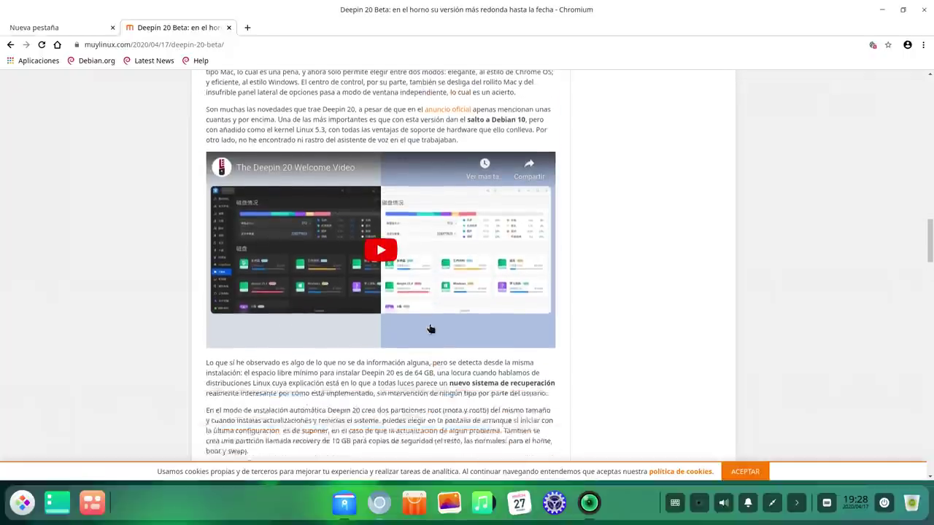
pyautogui.scroll(-3, 430, 330)
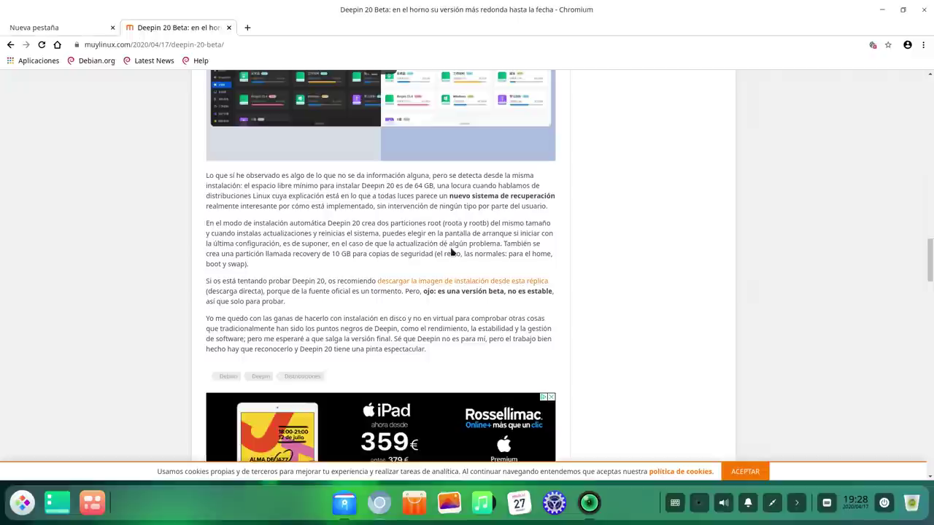
pyautogui.scroll(1, 468, 269)
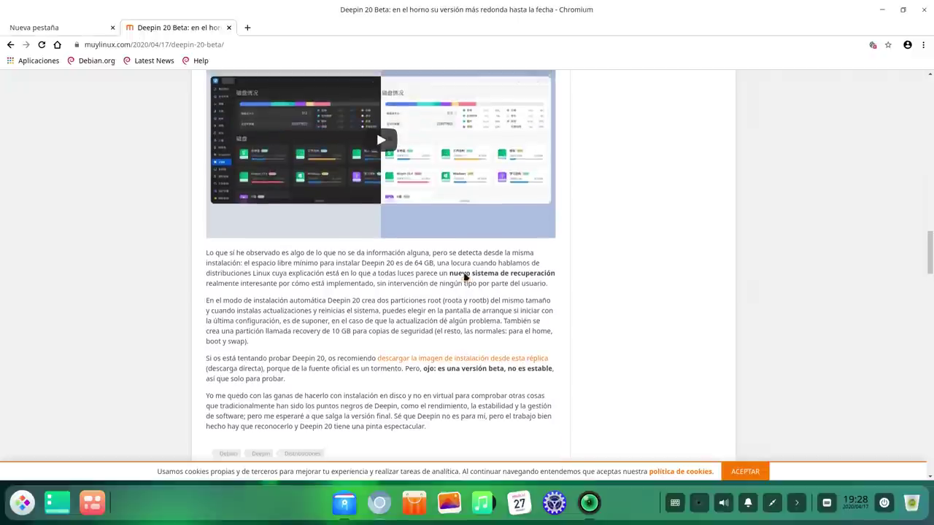
pyautogui.moveTo(434, 261); pyautogui.dragTo(361, 263)
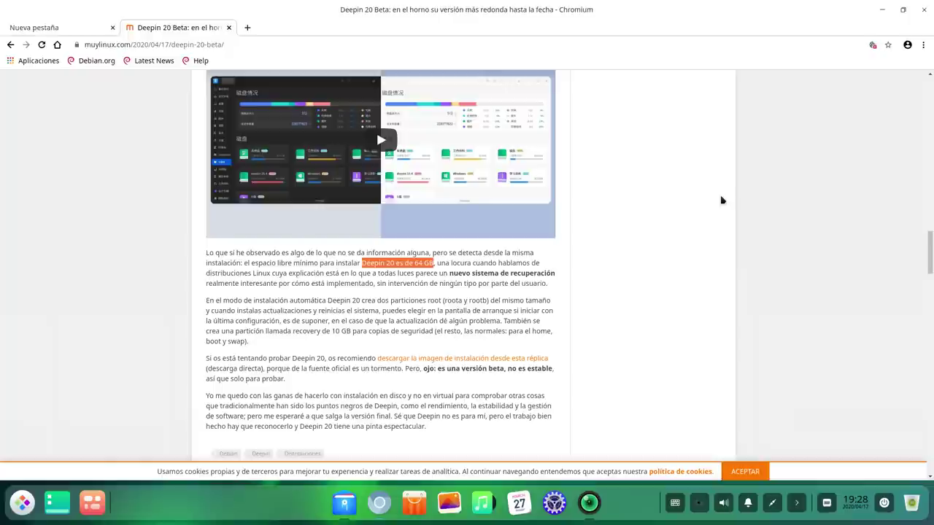
pyautogui.click(881, 10)
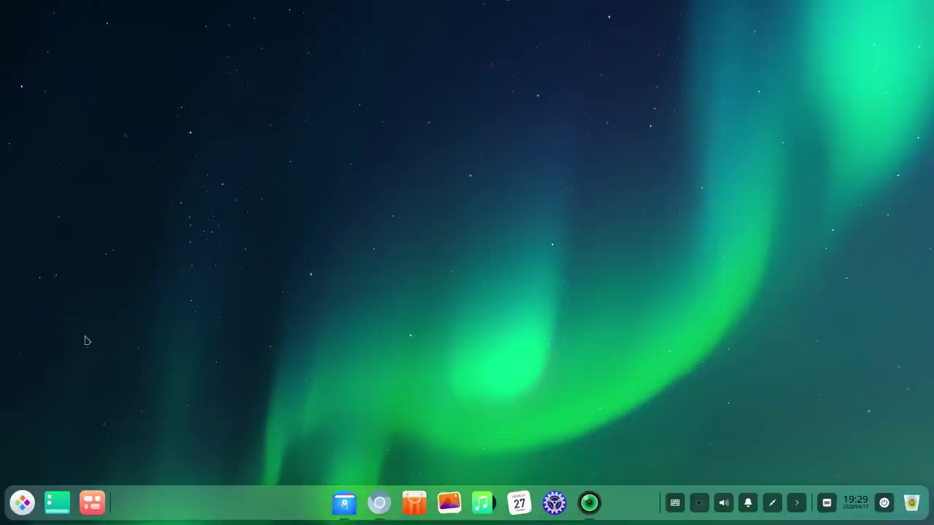
# Search the launcher for "gpa", launch GParted, and enter the account password to authorize running it as root.
pyautogui.click(21, 501)
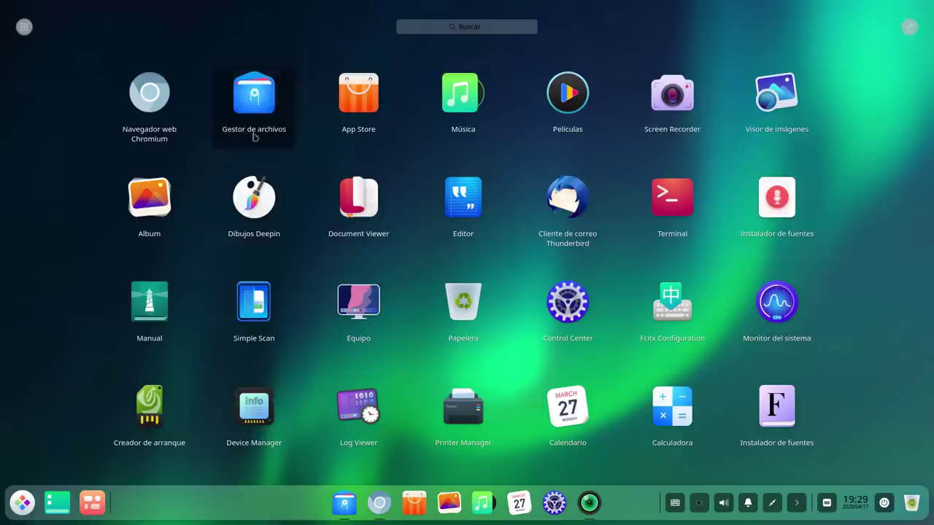
pyautogui.click(479, 30)
pyautogui.write('gpa')
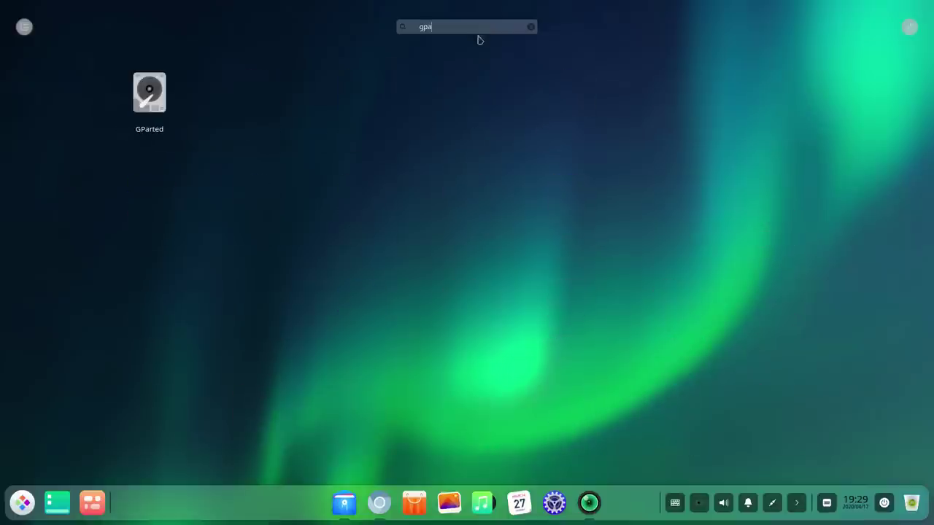
pyautogui.click(173, 96)
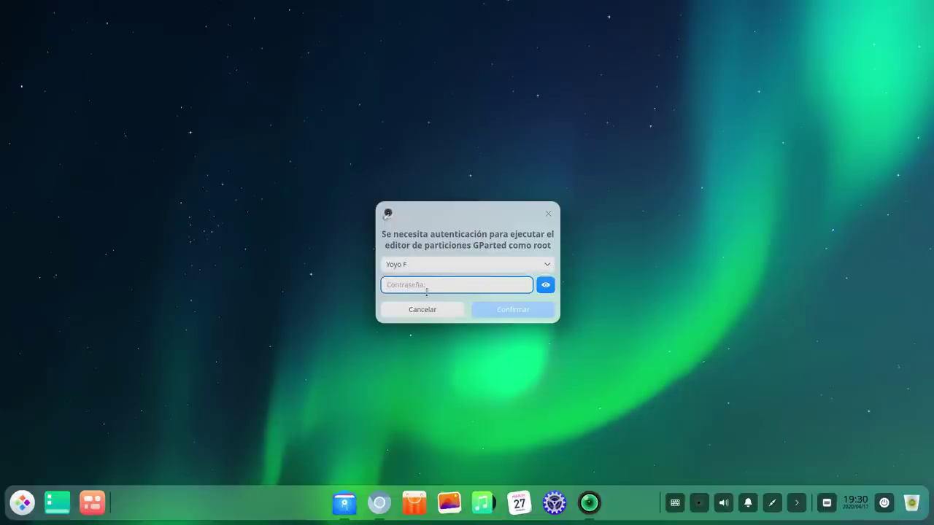
pyautogui.write('******')
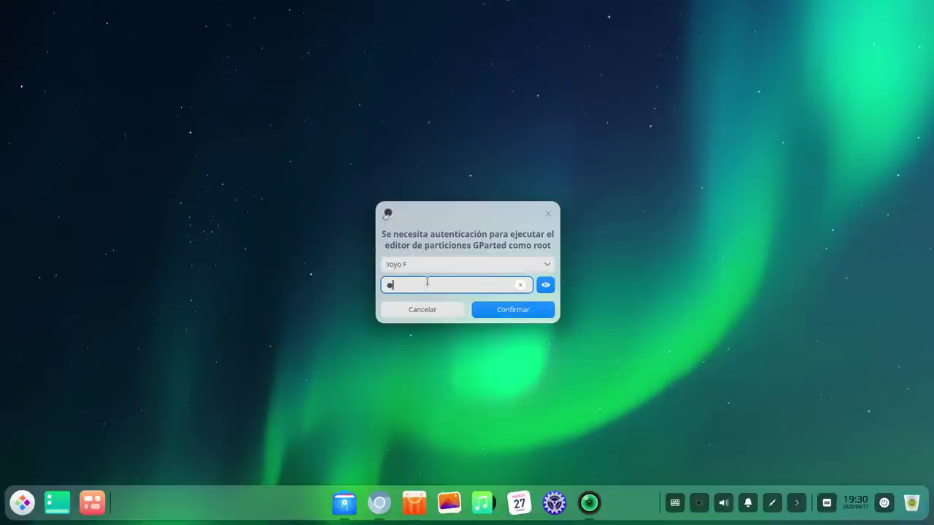
pyautogui.write('**')
pyautogui.press('Return')
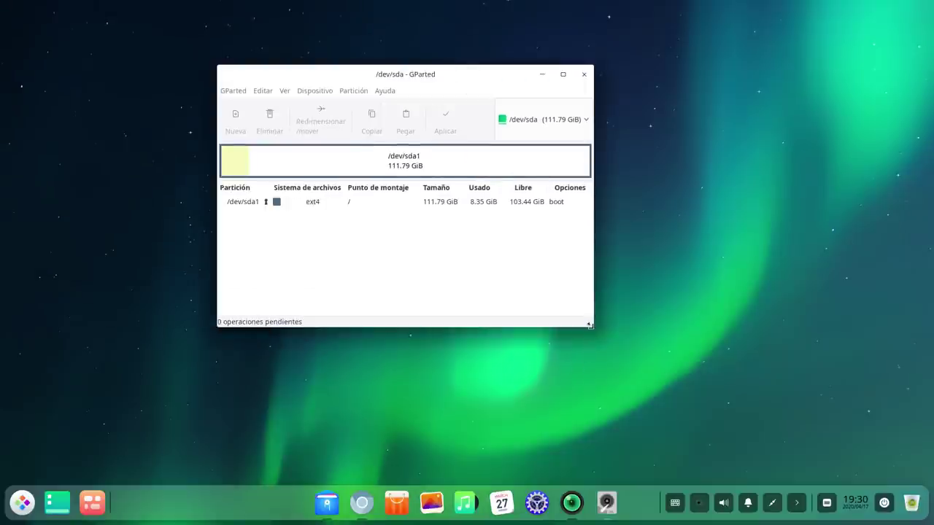
# Widen the GParted window, select the /dev/sda1 partition to examine its size and used space, and close GParted.
pyautogui.moveTo(589, 325); pyautogui.dragTo(782, 332)
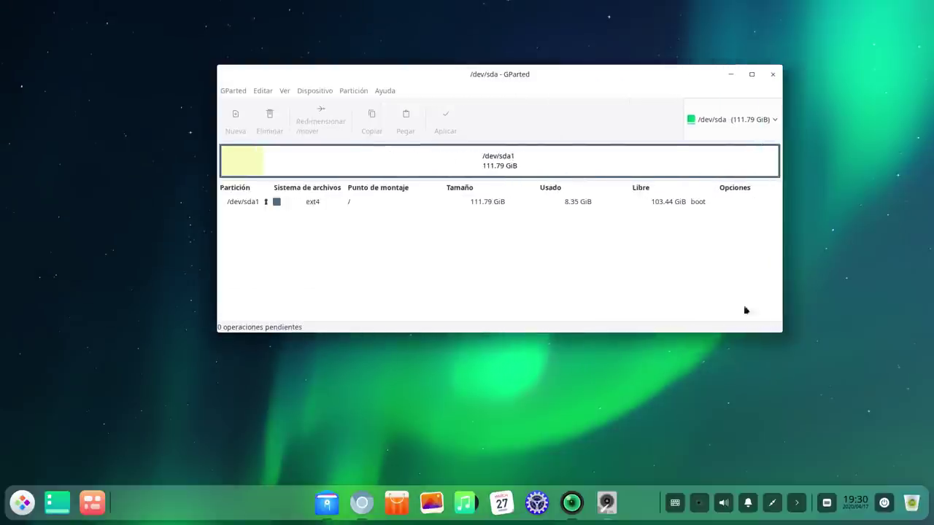
pyautogui.click(552, 166)
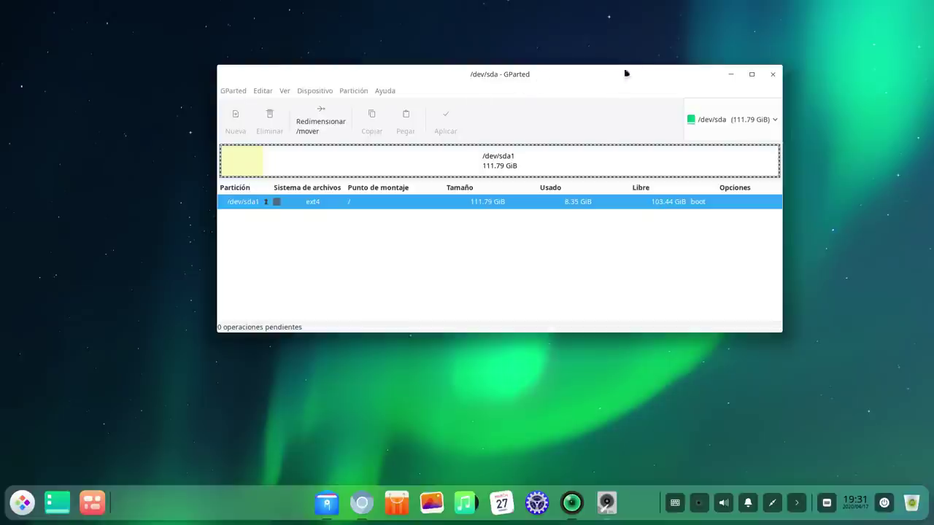
pyautogui.moveTo(624, 82); pyautogui.dragTo(624, 90)
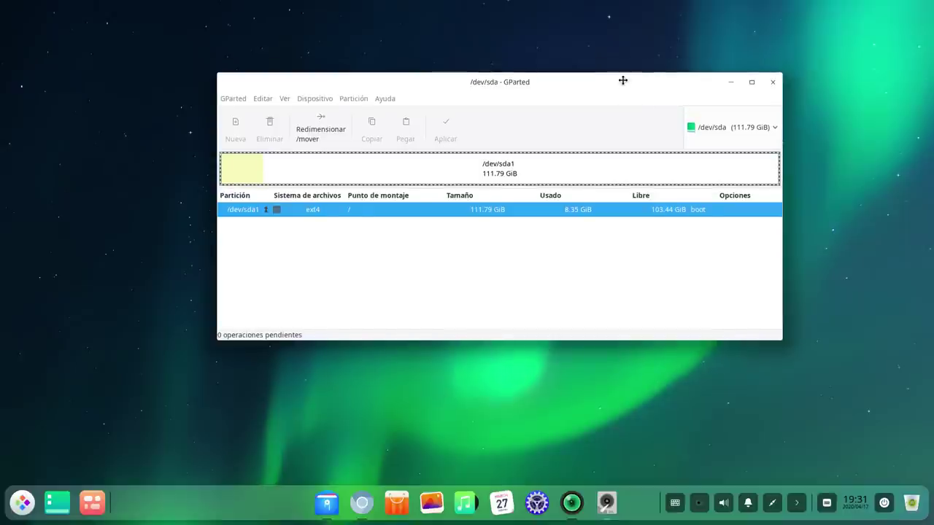
pyautogui.click(770, 84)
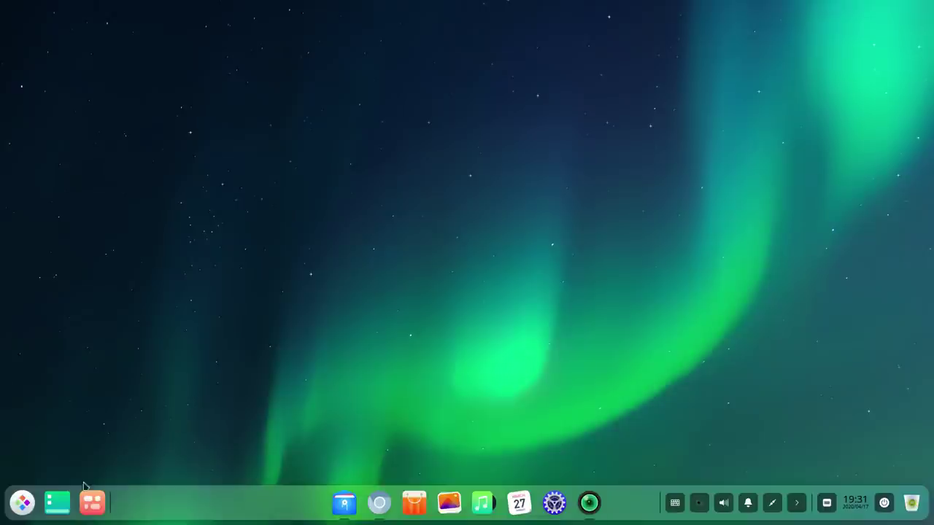
# Bring back the file manager and examine its main menu, including the theme options.
pyautogui.click(346, 503)
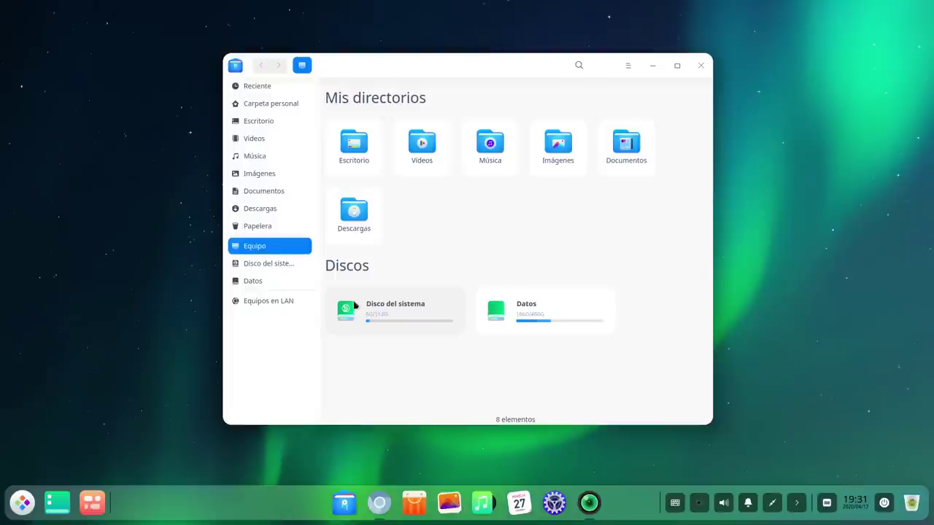
pyautogui.click(627, 67)
pyautogui.moveTo(653, 144)
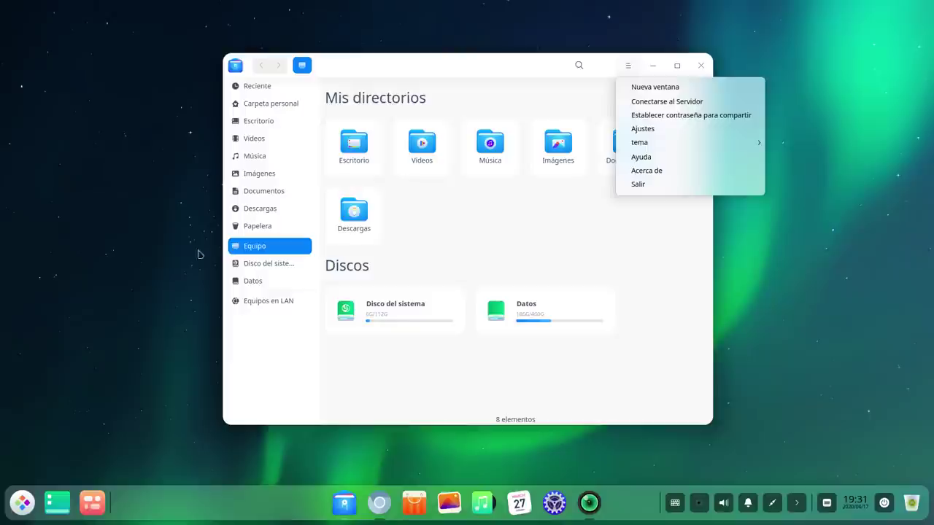
pyautogui.click(405, 415)
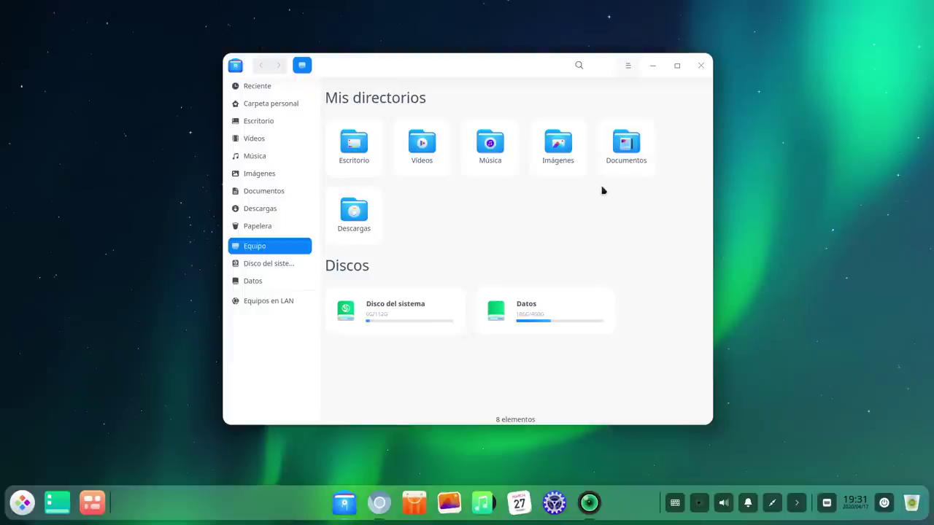
pyautogui.click(628, 69)
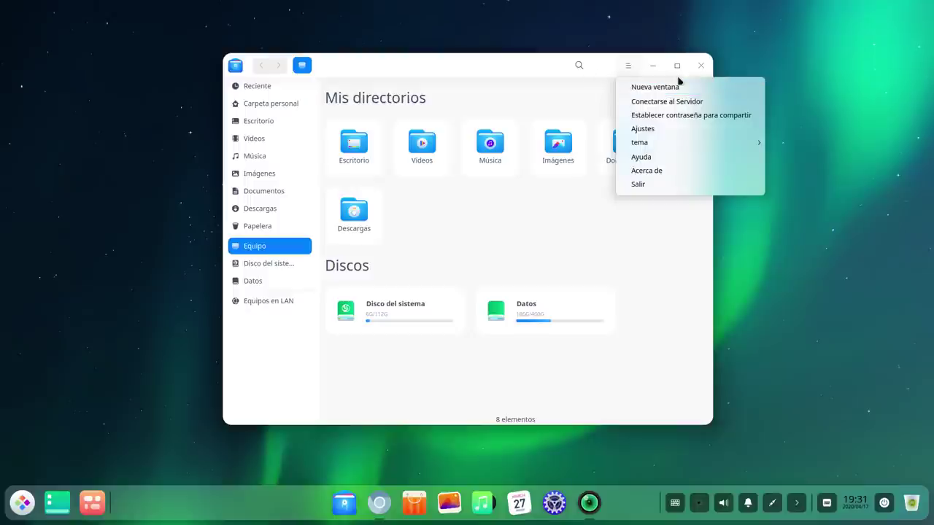
pyautogui.moveTo(646, 143)
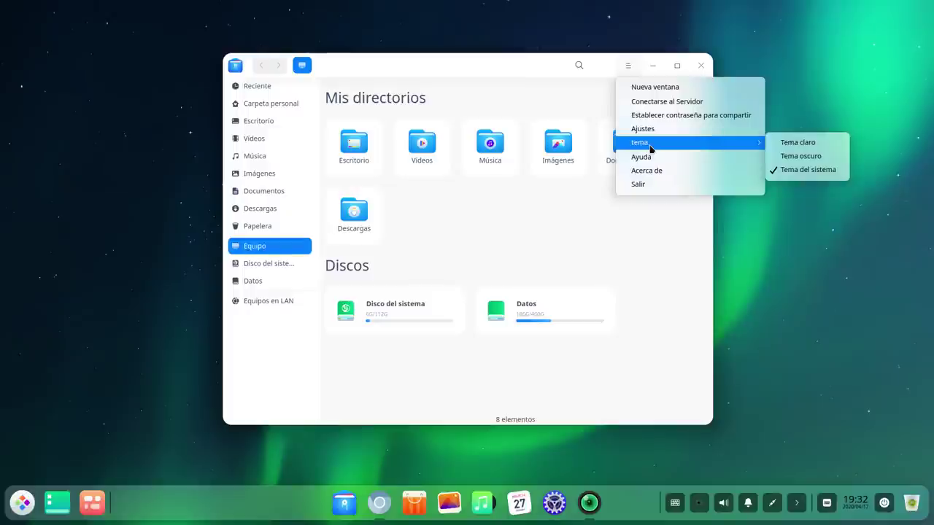
# Open the file manager's Ajustes dialog and arrange it and the main window so both can be seen.
pyautogui.click(657, 129)
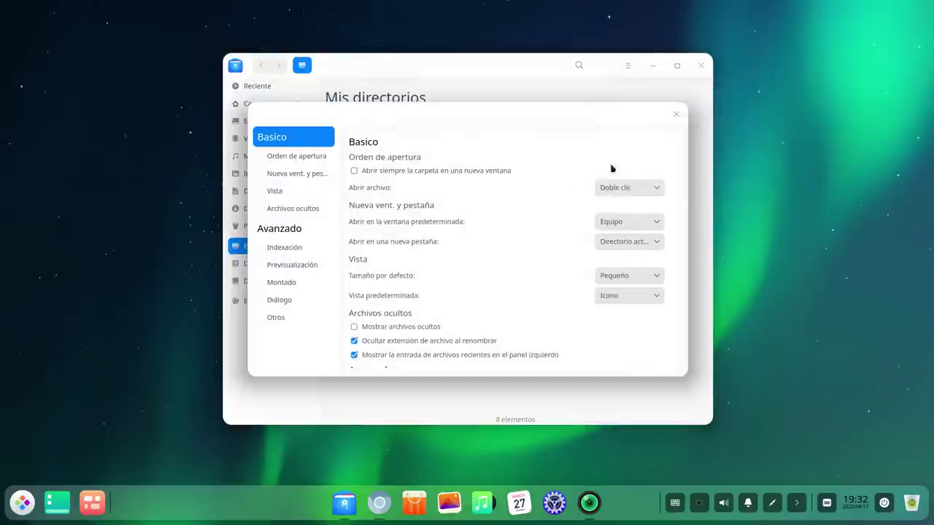
pyautogui.moveTo(382, 113); pyautogui.dragTo(668, 208)
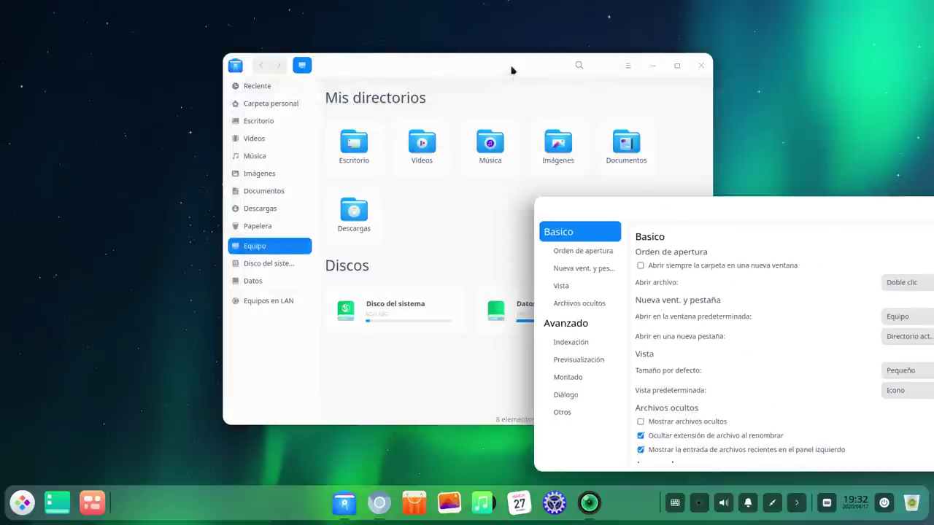
pyautogui.moveTo(513, 69); pyautogui.dragTo(412, 50)
pyautogui.moveTo(719, 202); pyautogui.dragTo(571, 100)
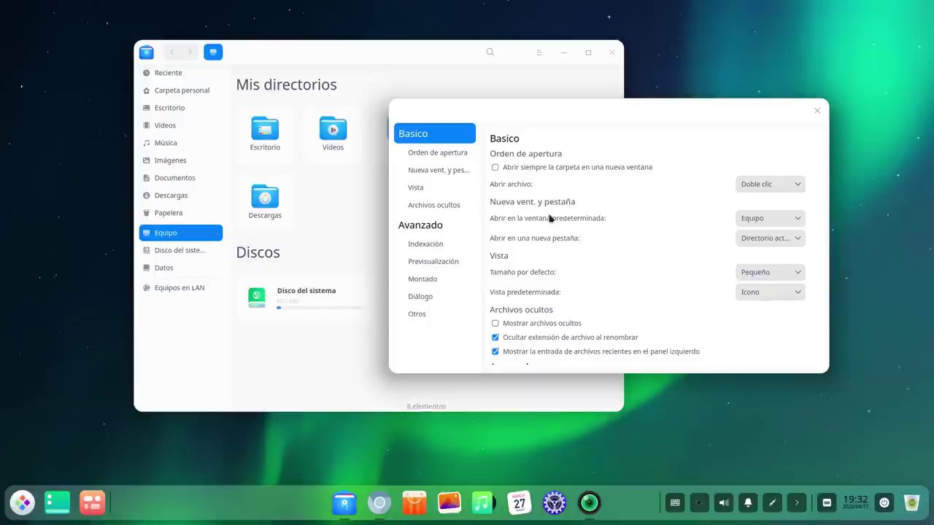
# Set the default window to open at Carpeta personal, close the settings, and reopen the file manager.
pyautogui.click(747, 221)
pyautogui.click(747, 232)
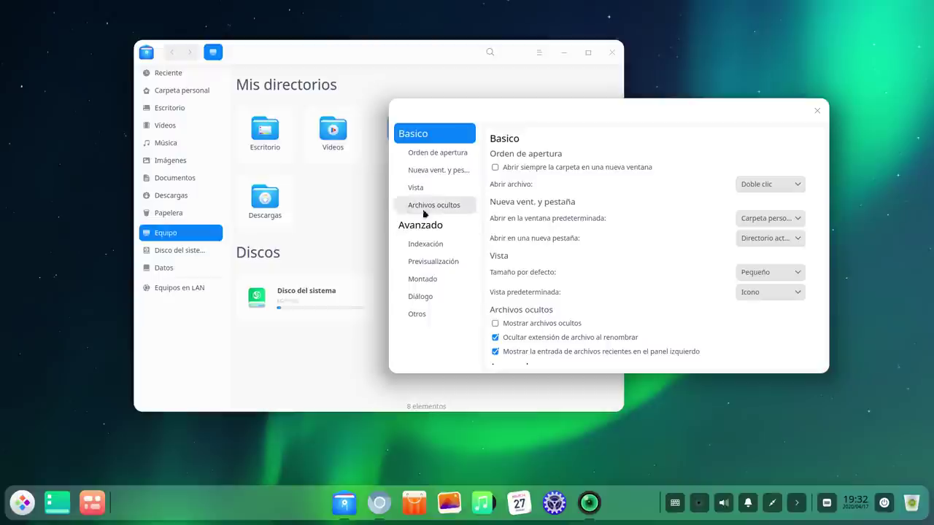
pyautogui.click(460, 54)
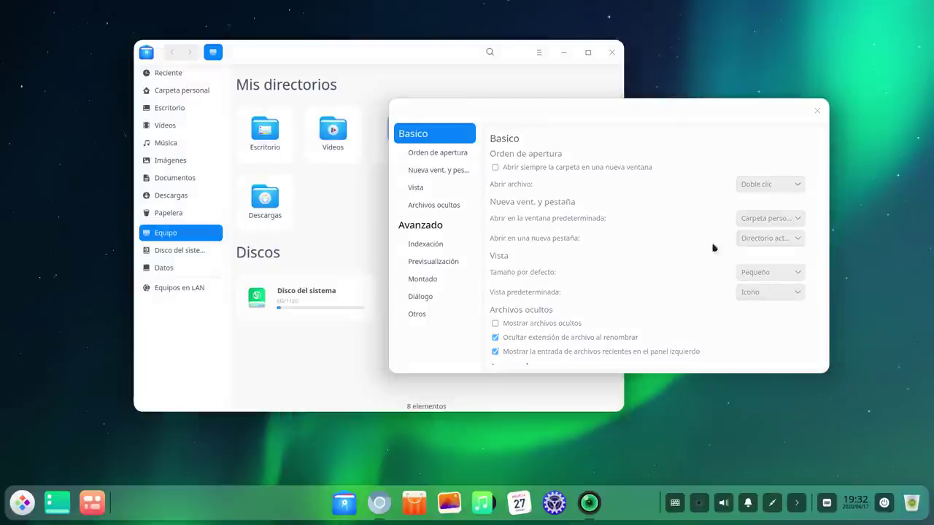
pyautogui.click(817, 111)
pyautogui.click(611, 53)
pyautogui.click(347, 500)
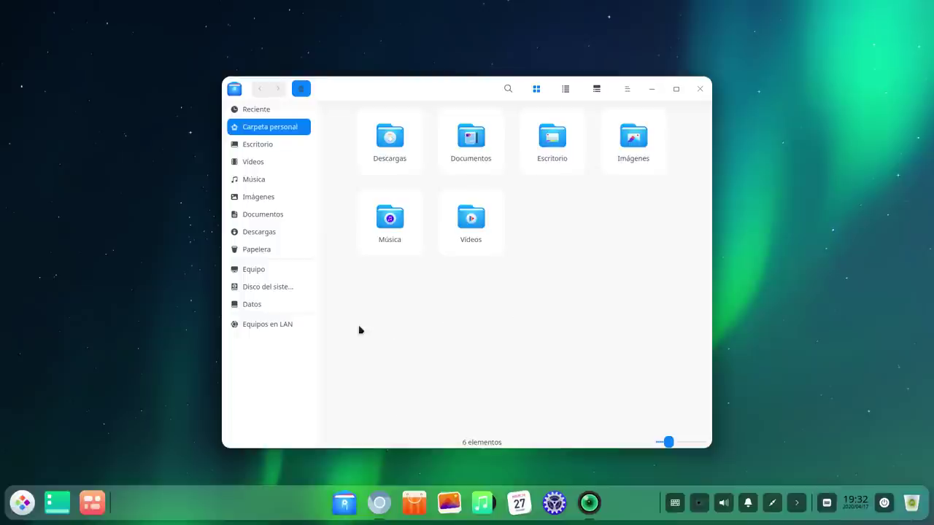
# Reposition and widen the file manager window, and try the list view, details pane and icon view on Carpeta personal.
pyautogui.moveTo(433, 96); pyautogui.dragTo(367, 50)
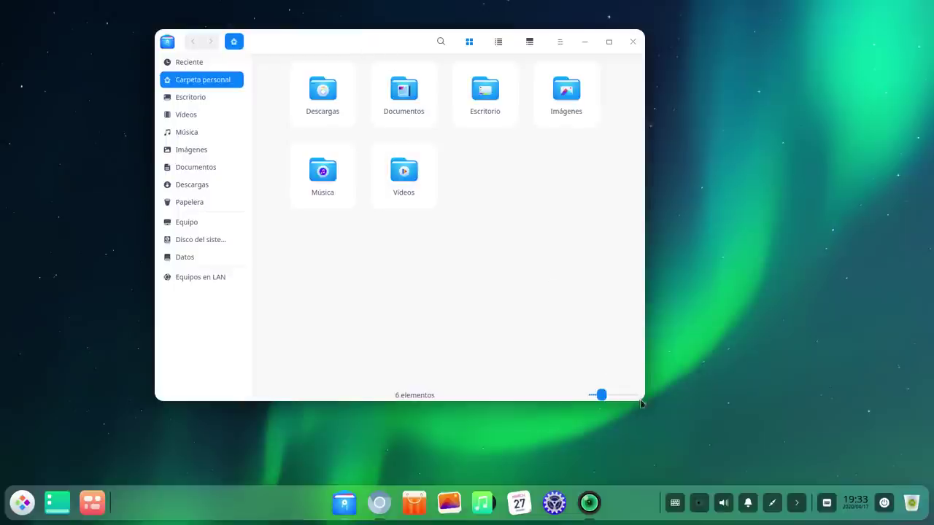
pyautogui.moveTo(642, 399); pyautogui.dragTo(705, 372)
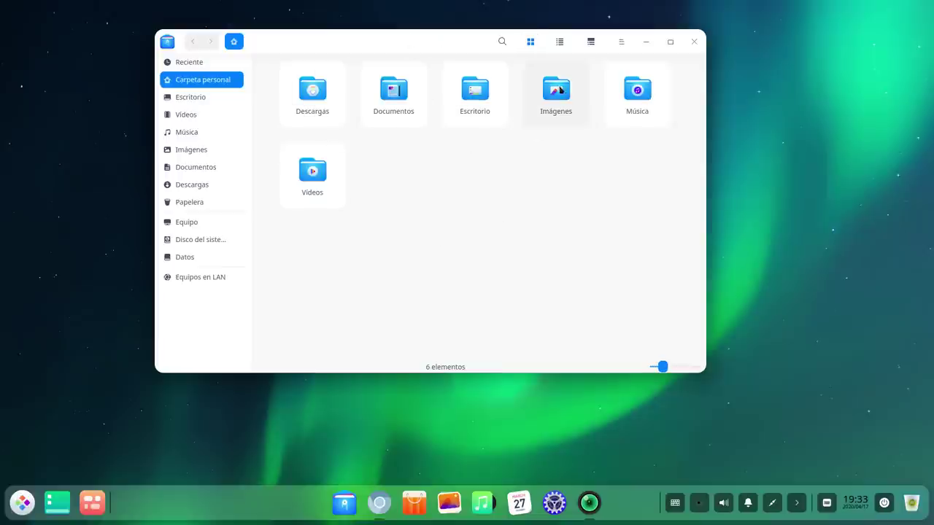
pyautogui.click(556, 49)
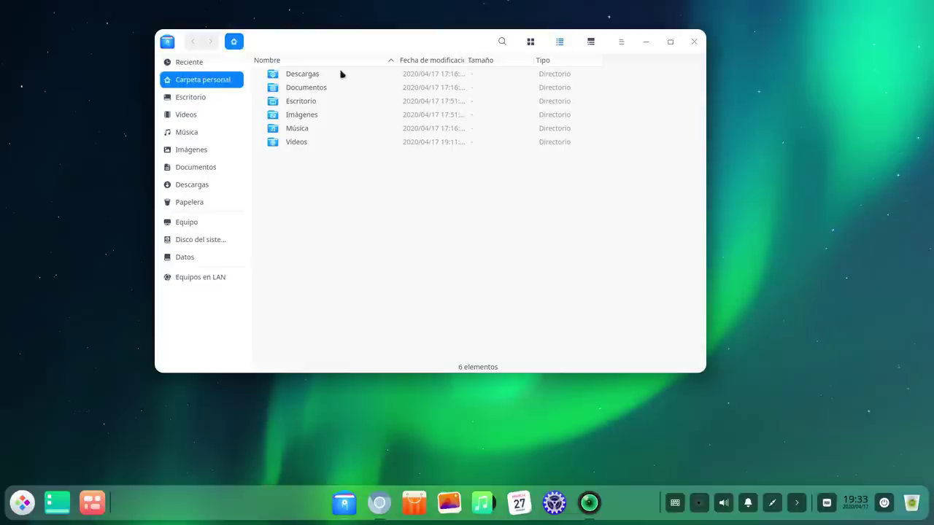
pyautogui.click(592, 42)
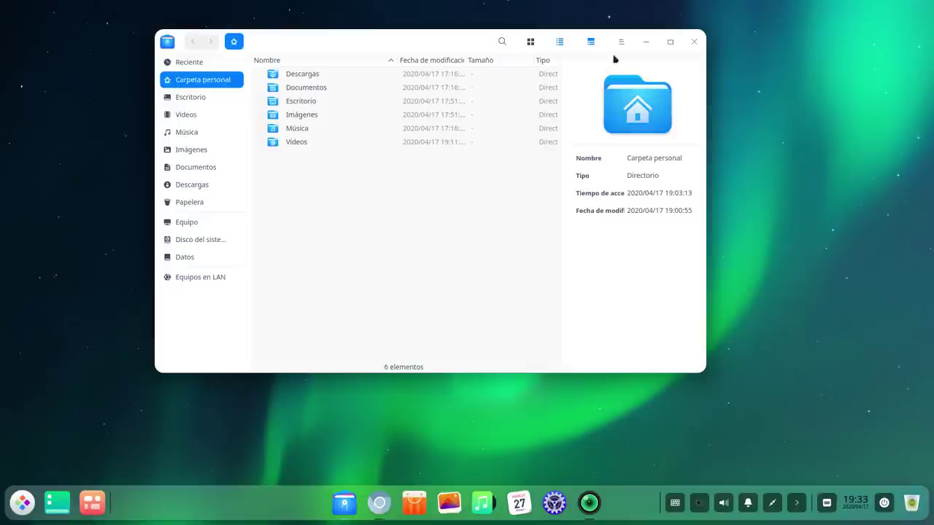
pyautogui.click(531, 42)
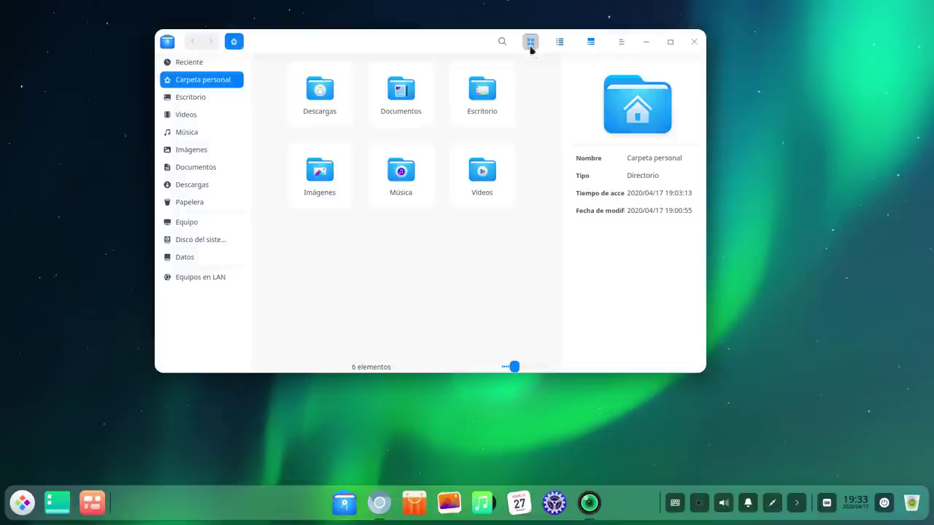
# Set the default window in Ajustes to open at Equipo, close the settings, and restart the file manager.
pyautogui.click(622, 44)
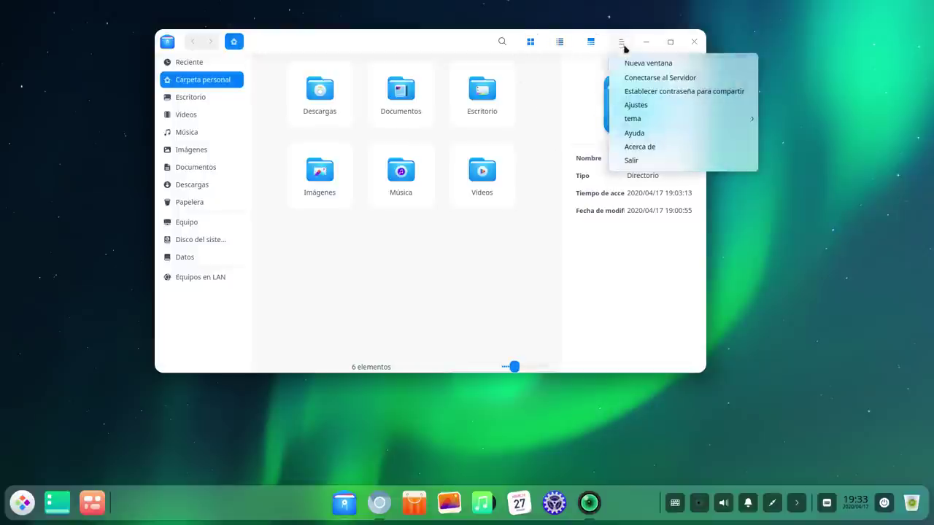
pyautogui.click(645, 106)
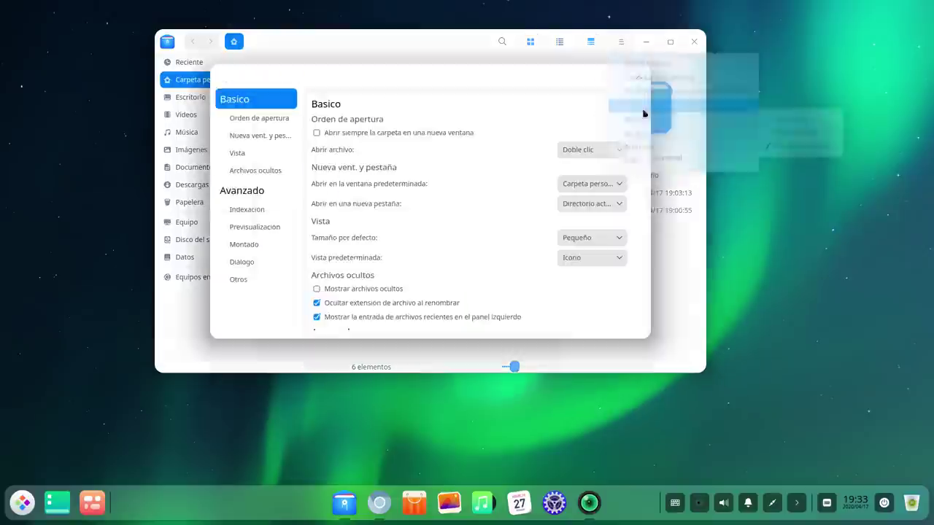
pyautogui.click(583, 182)
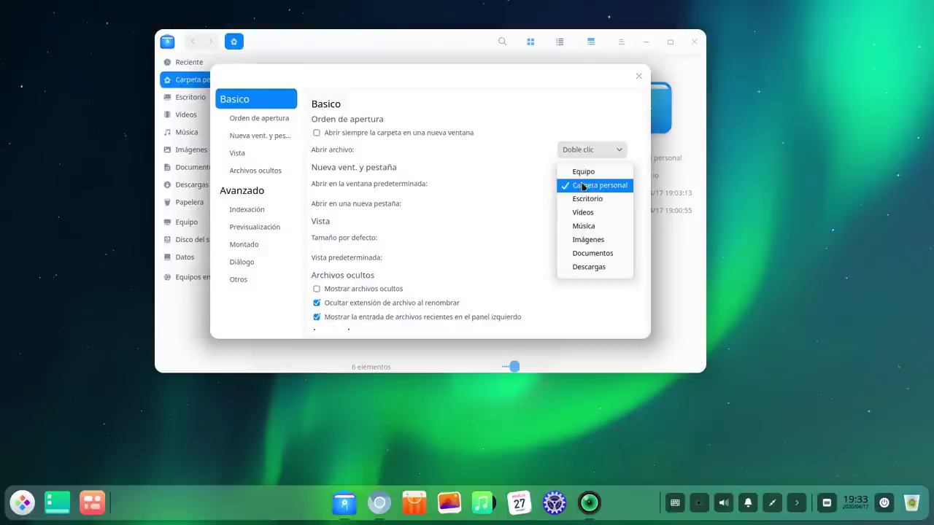
pyautogui.click(583, 172)
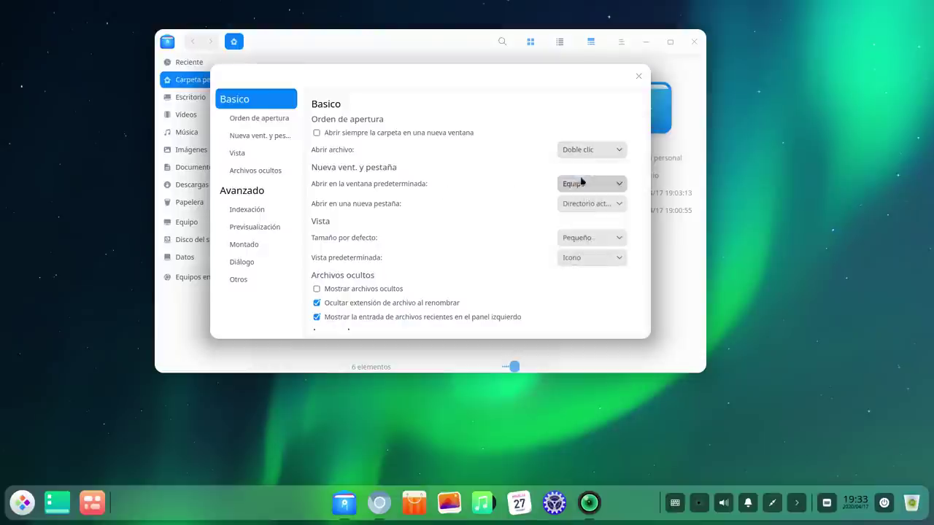
pyautogui.click(638, 77)
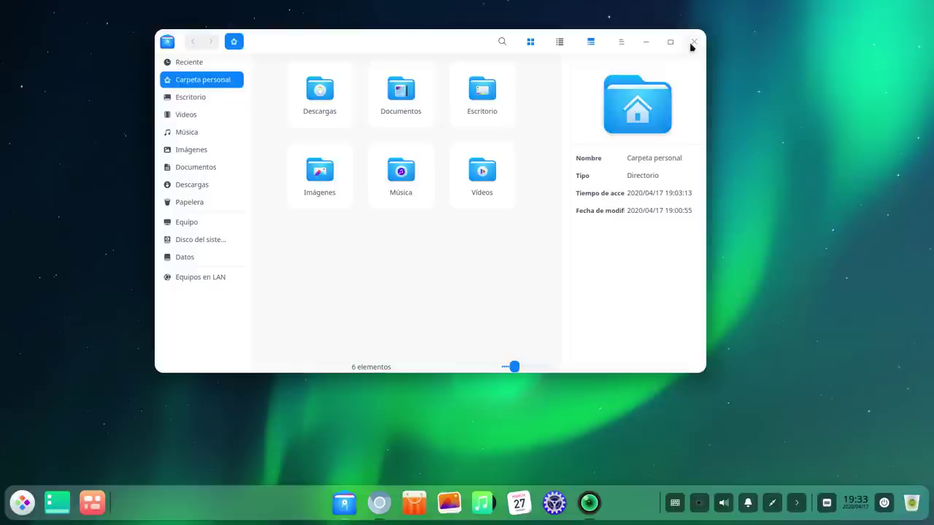
pyautogui.click(693, 42)
pyautogui.click(344, 503)
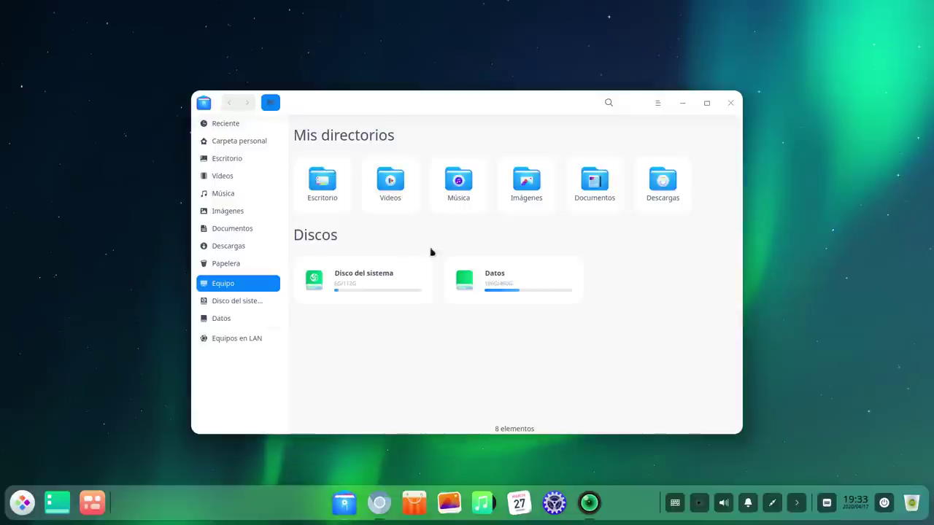
# Move the file manager window slightly higher, show its search bar with the advanced filters, and close the window.
pyautogui.moveTo(497, 103); pyautogui.dragTo(508, 91)
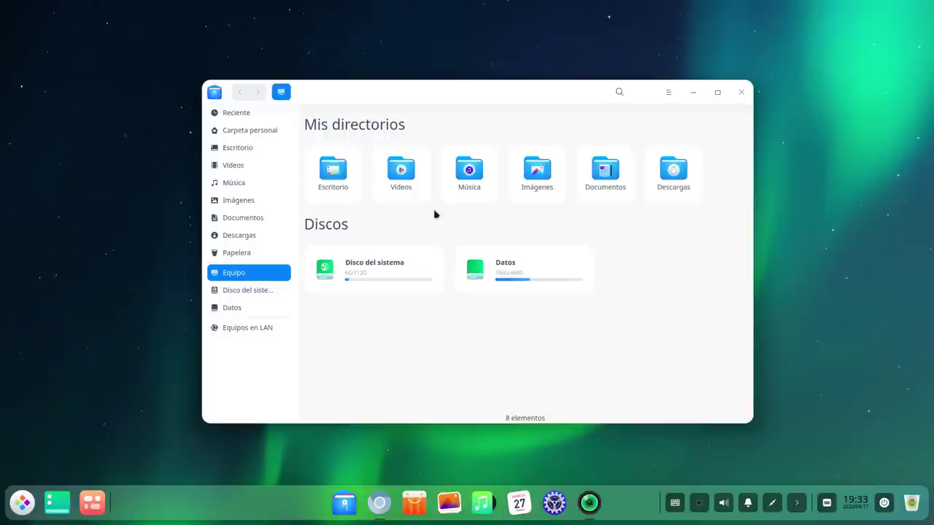
pyautogui.click(619, 93)
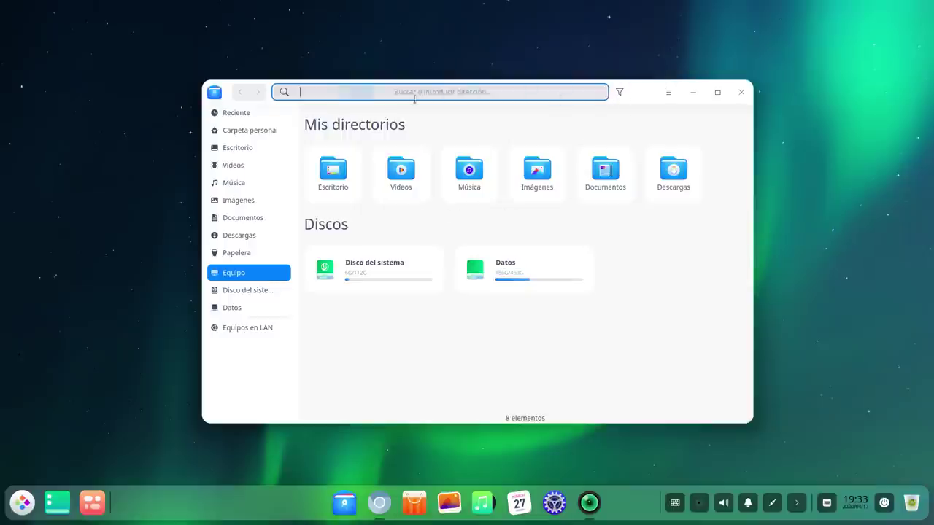
pyautogui.click(618, 92)
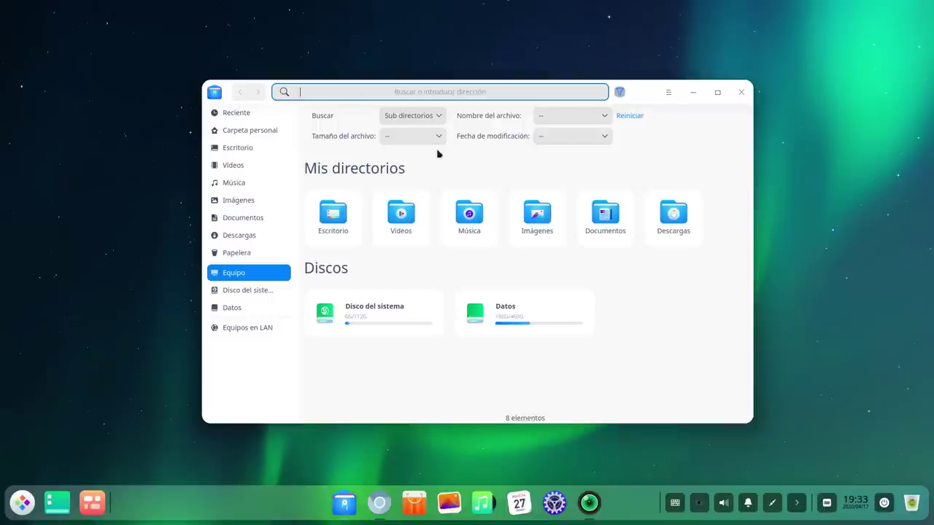
pyautogui.click(741, 92)
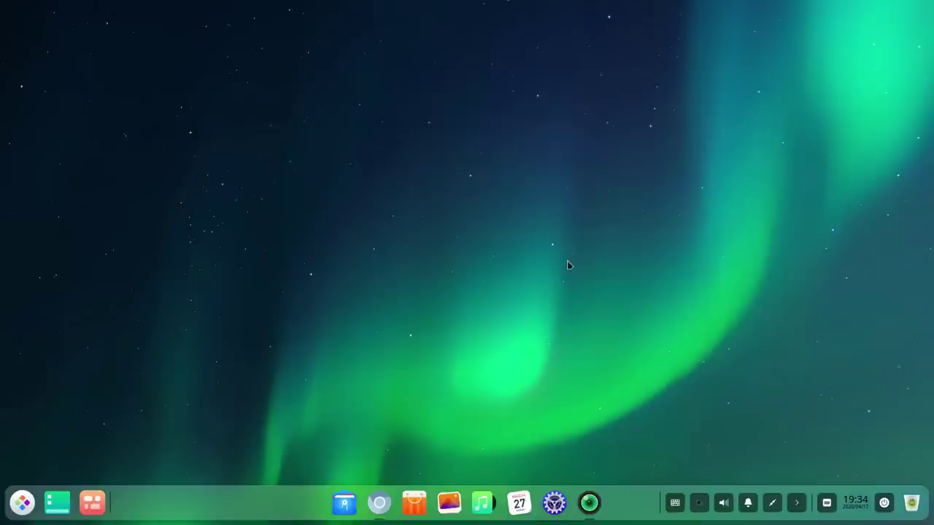
# Open the app store, reposition its window, and show the Rankings category.
pyautogui.click(413, 504)
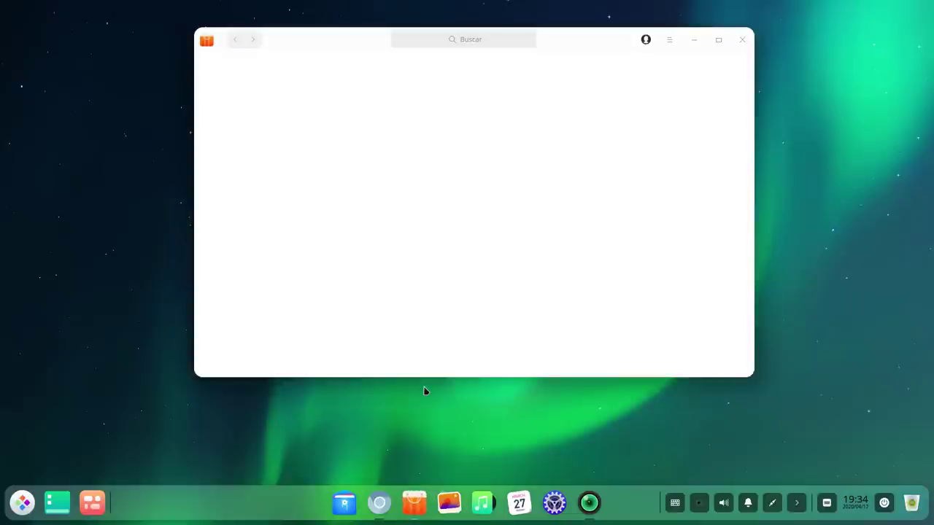
pyautogui.moveTo(354, 41); pyautogui.dragTo(329, 27)
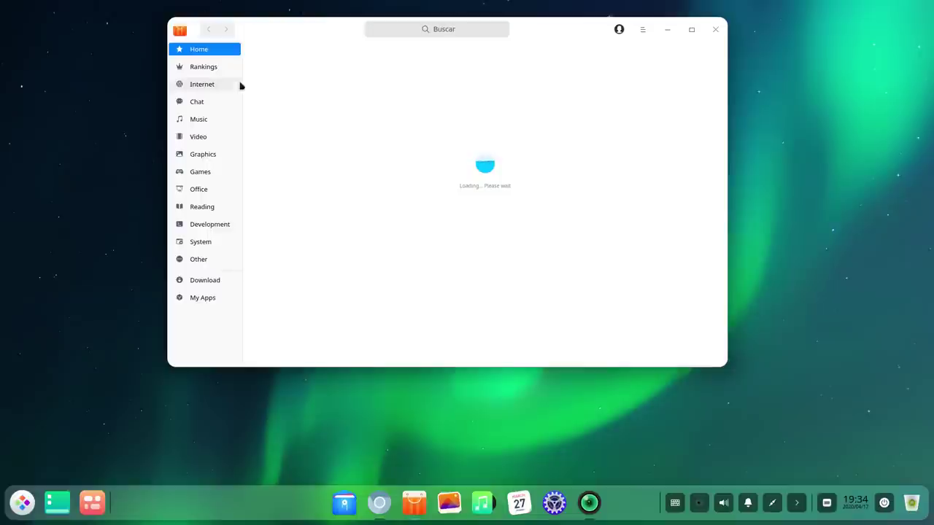
pyautogui.click(207, 69)
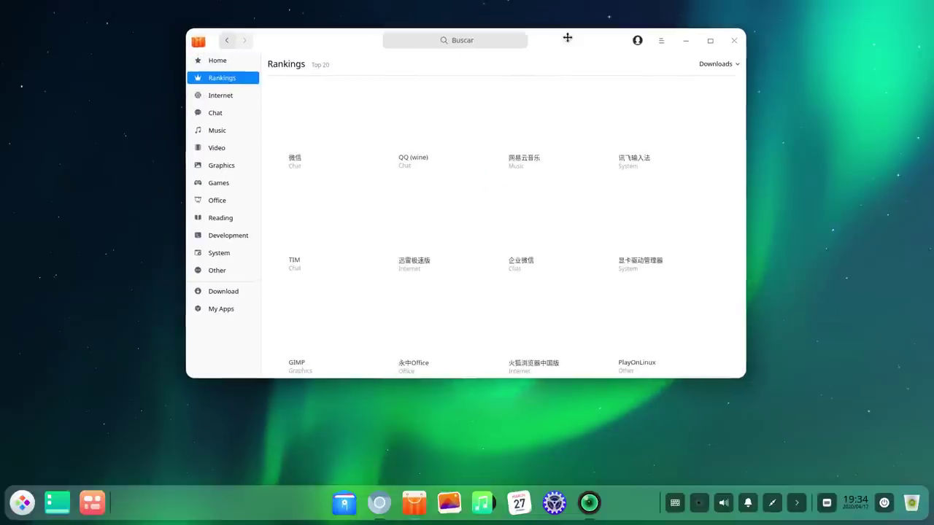
pyautogui.moveTo(542, 31); pyautogui.dragTo(560, 43)
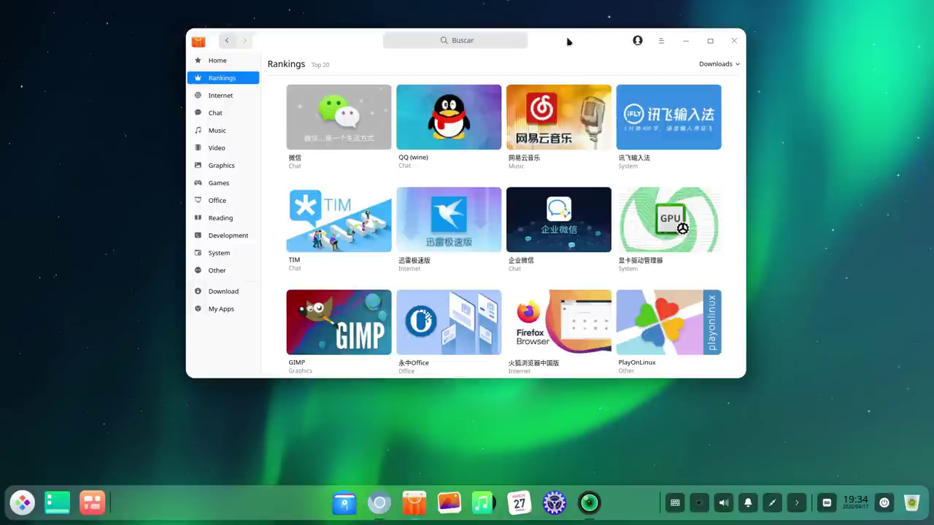
# Look through the top 20 apps in the store's Rankings, such as GIMP, VLC and LibreOffice.
pyautogui.scroll(-2, 448, 168)
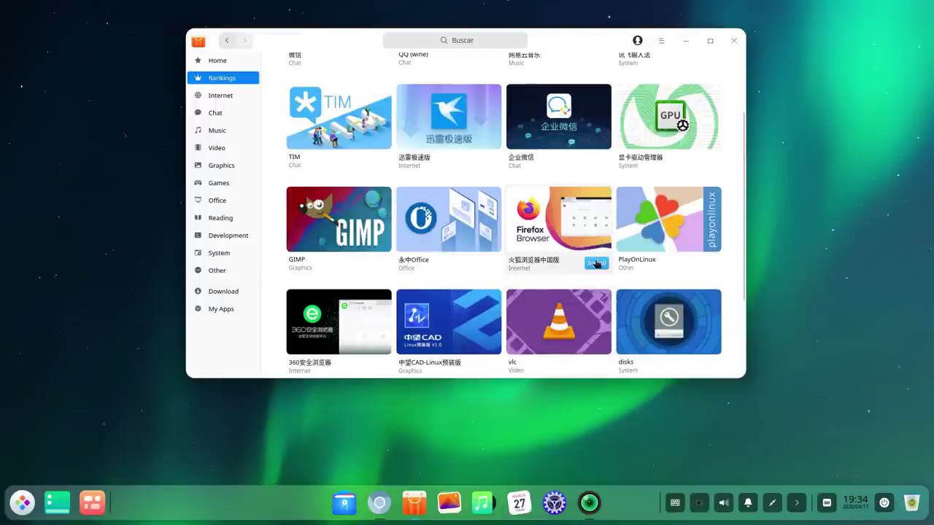
pyautogui.scroll(-1, 656, 292)
pyautogui.moveTo(335, 250)
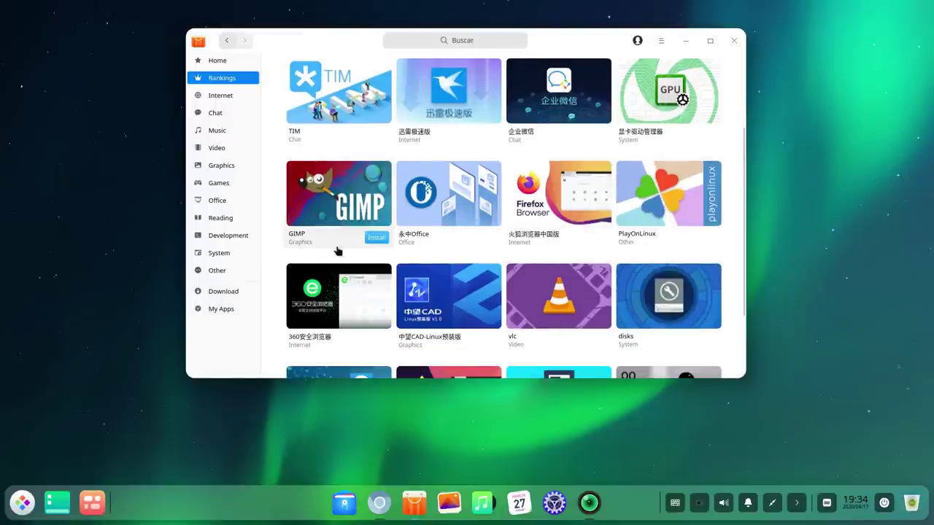
pyautogui.scroll(-2, 605, 292)
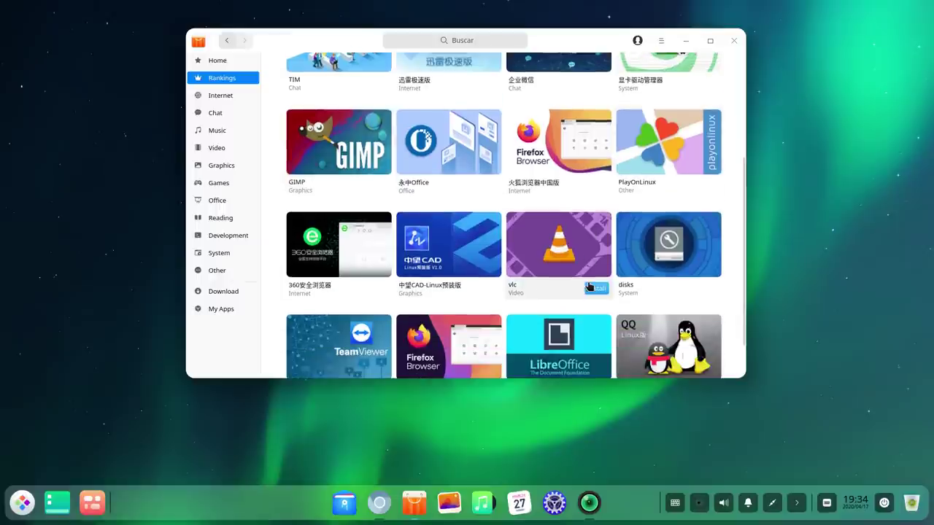
pyautogui.scroll(-1, 604, 314)
pyautogui.scroll(-4, 604, 314)
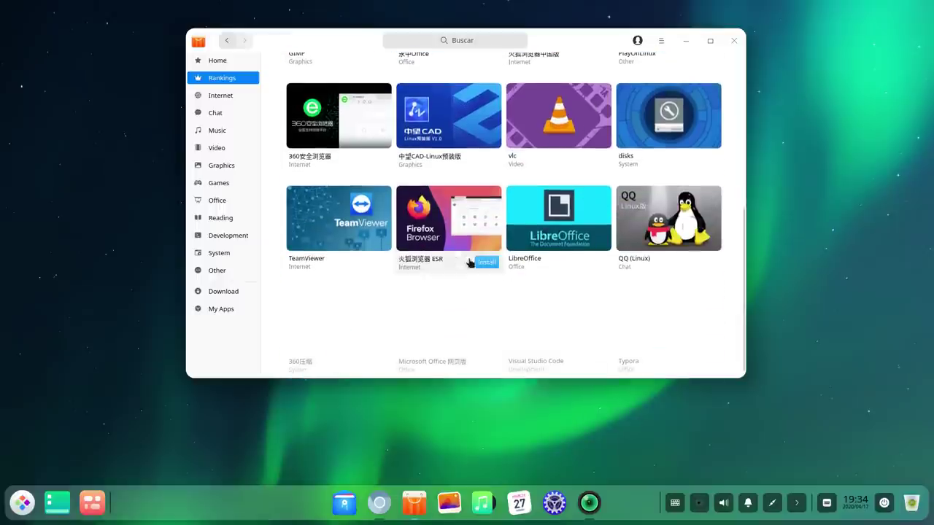
pyautogui.moveTo(386, 232)
pyautogui.scroll(7, 364, 212)
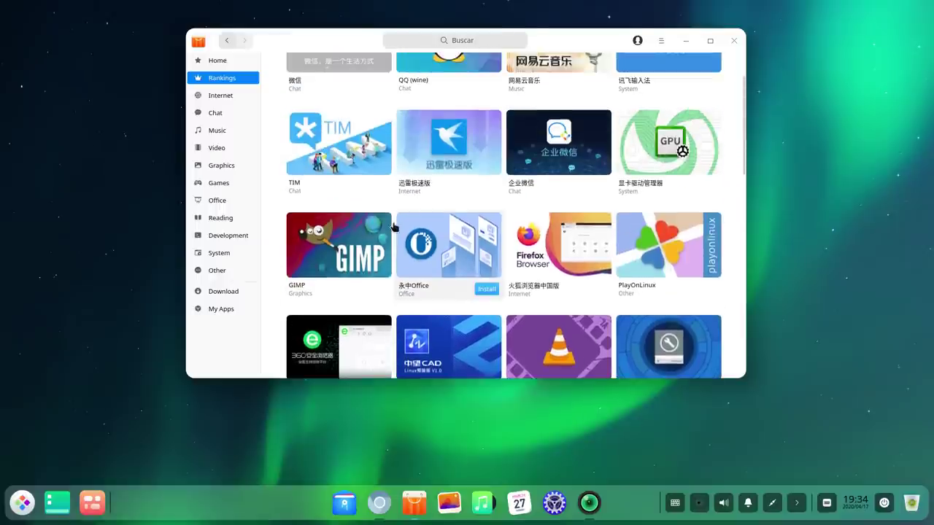
# Browse the Internet, Video and Graphics categories of the app store, and close the store.
pyautogui.click(226, 102)
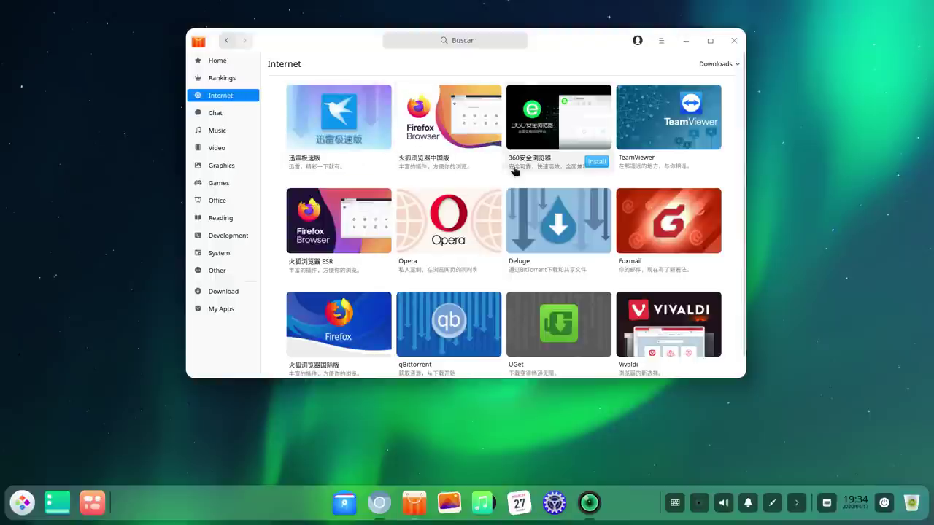
pyautogui.scroll(-3, 515, 301)
pyautogui.scroll(2, 516, 314)
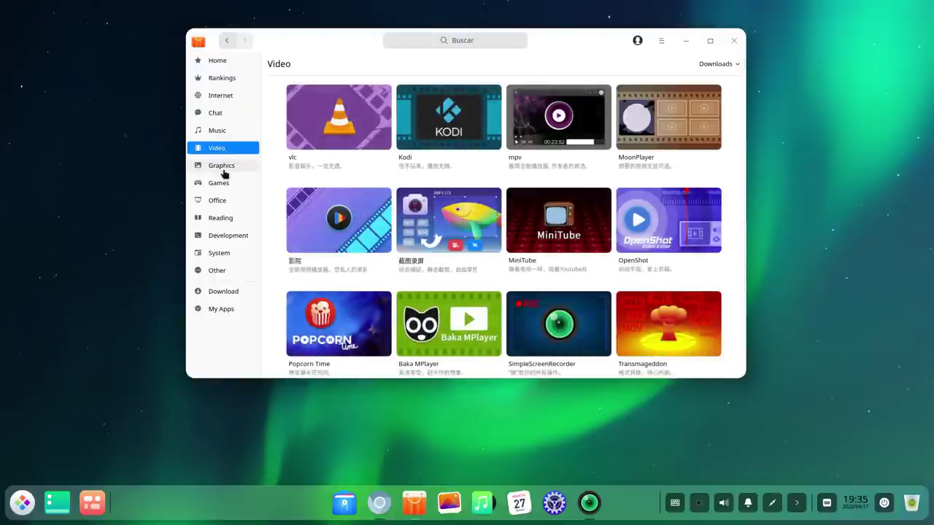
pyautogui.click(223, 168)
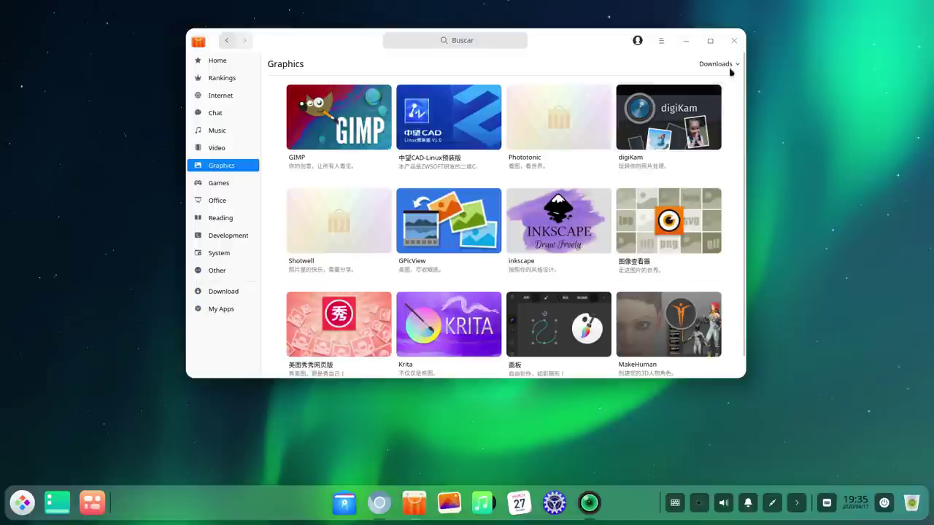
pyautogui.click(733, 41)
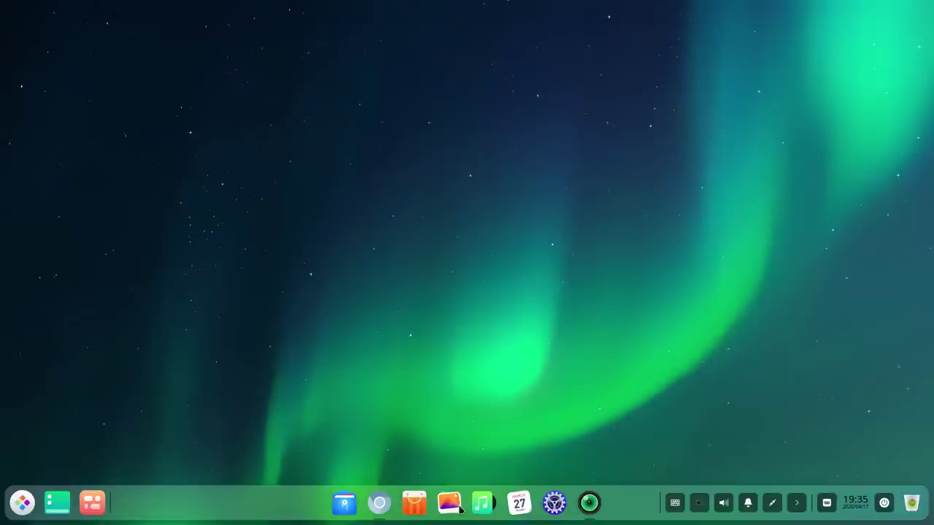
# Open the photo album application to view its start screen, and close it.
pyautogui.click(451, 504)
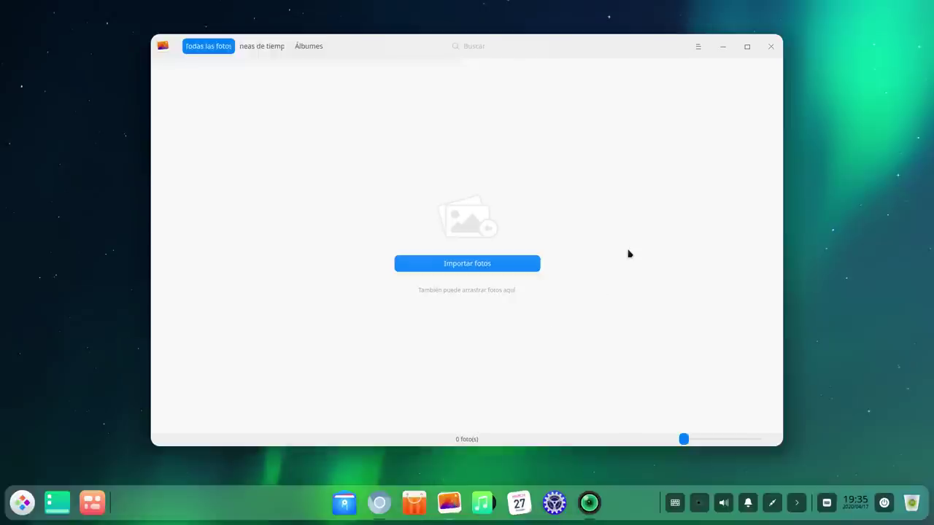
pyautogui.click(768, 50)
# Open the music player, close it with Minimizar a bandeja de sistema, and quit it from the system tray.
pyautogui.click(482, 503)
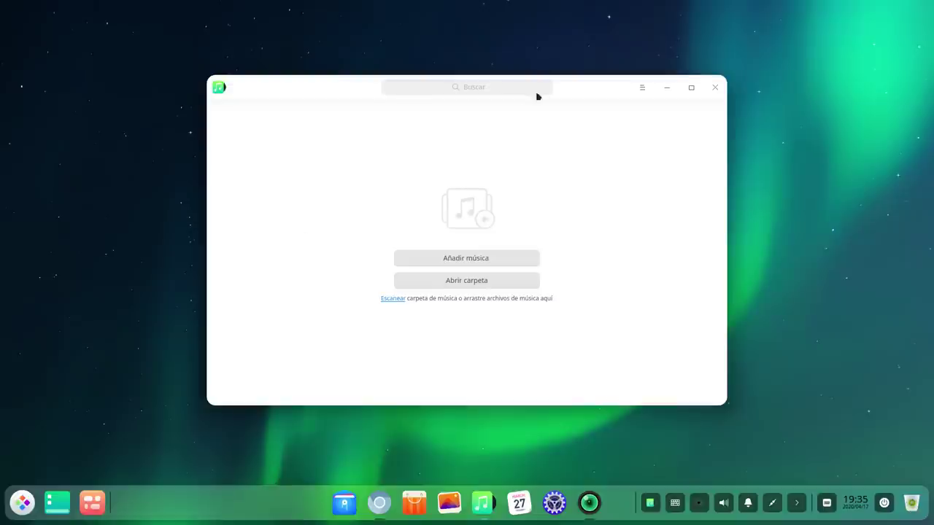
pyautogui.click(715, 88)
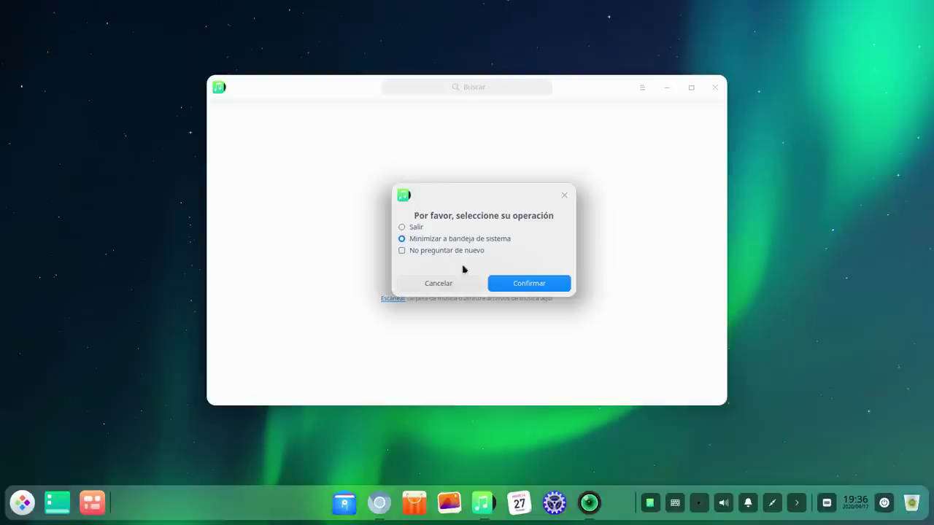
pyautogui.click(509, 284)
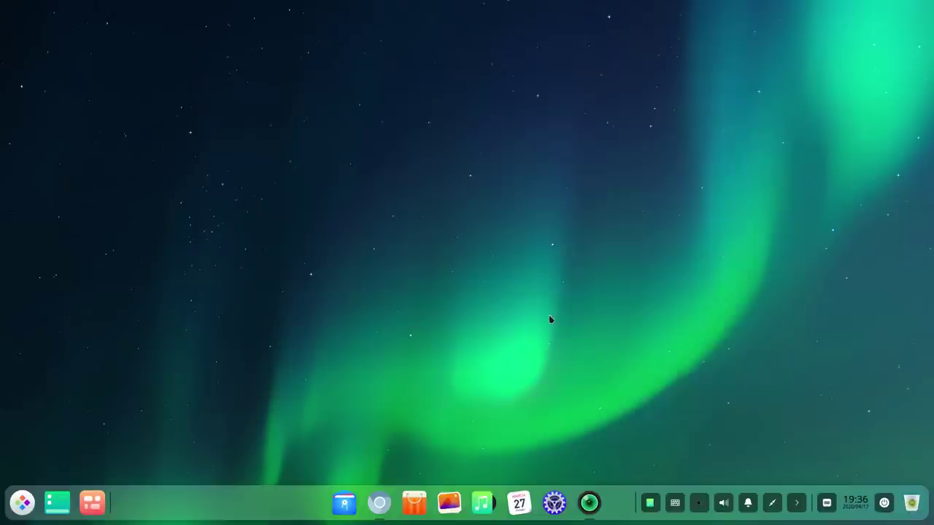
pyautogui.rightClick(649, 503)
pyautogui.click(671, 496)
# Open the calendar, move its window toward the upper middle of the desktop, and try the year, month, week and day views, returning to month.
pyautogui.click(519, 503)
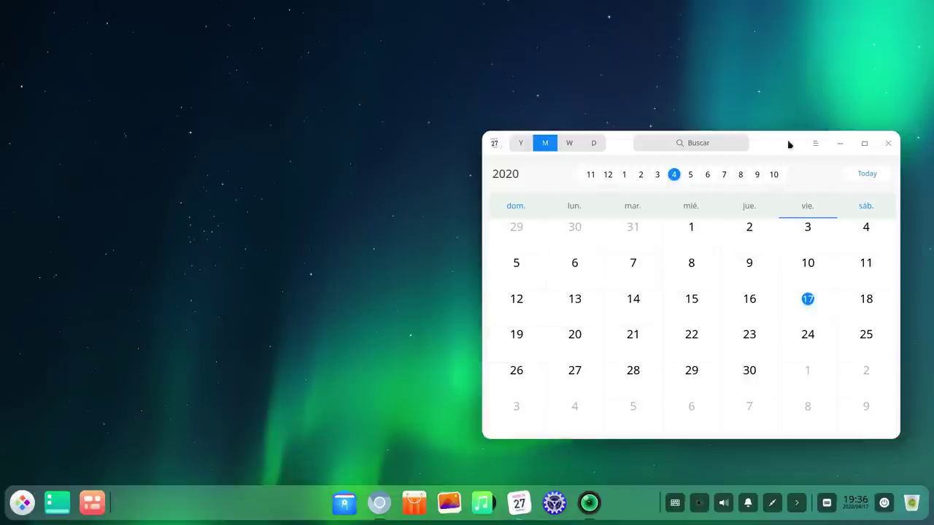
pyautogui.moveTo(787, 141); pyautogui.dragTo(501, 67)
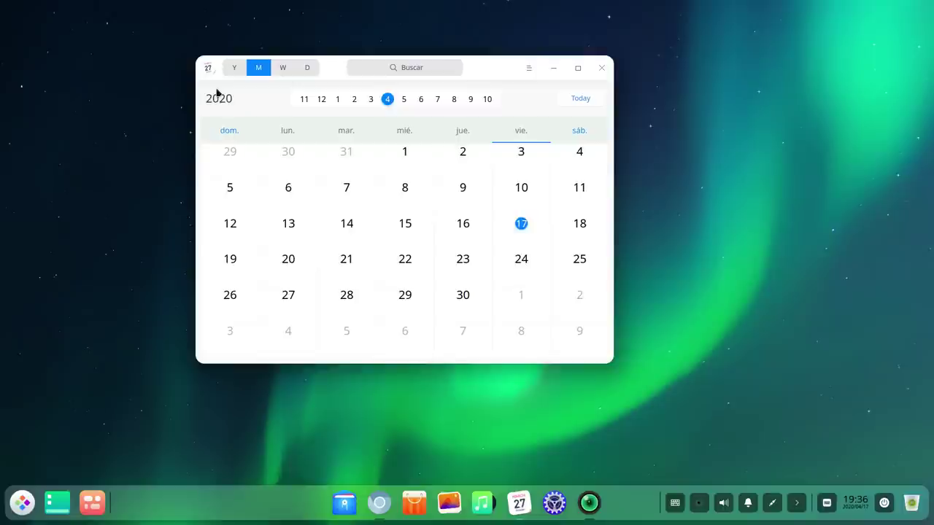
pyautogui.click(231, 70)
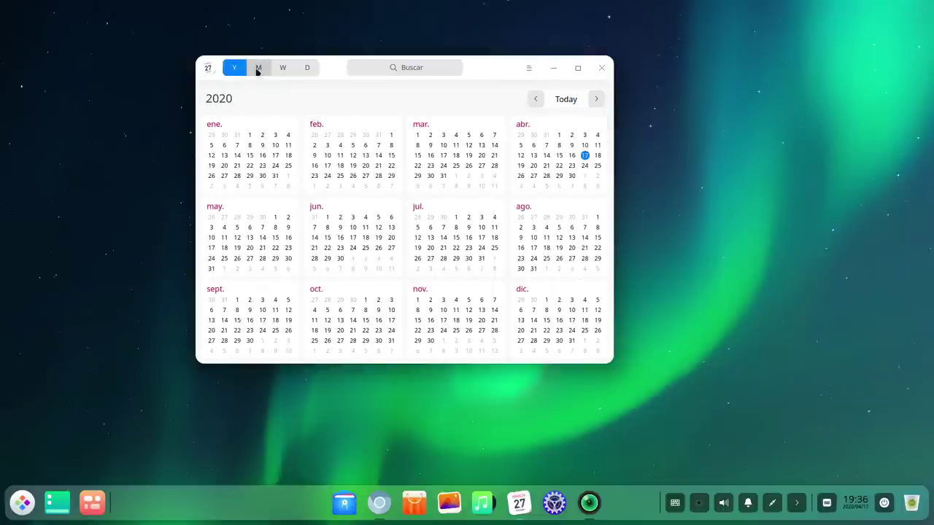
pyautogui.click(259, 71)
pyautogui.click(283, 69)
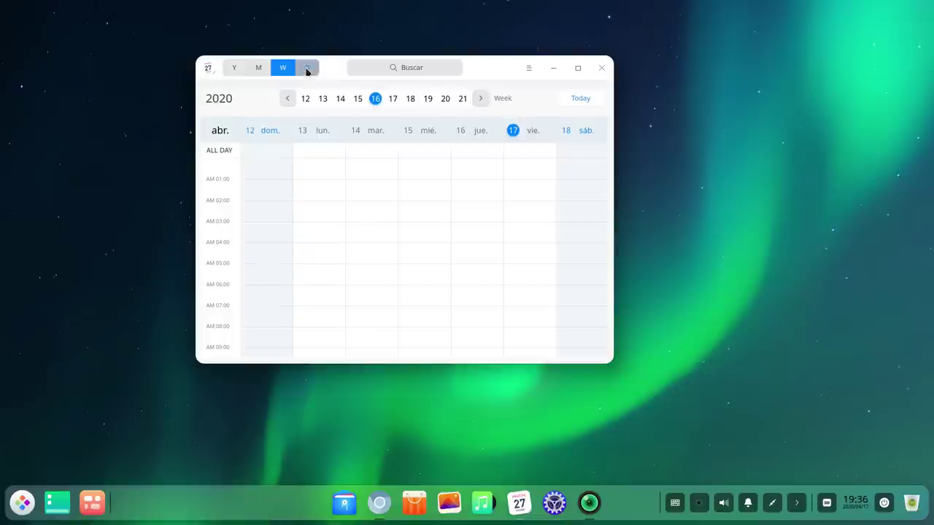
pyautogui.click(307, 68)
pyautogui.click(260, 71)
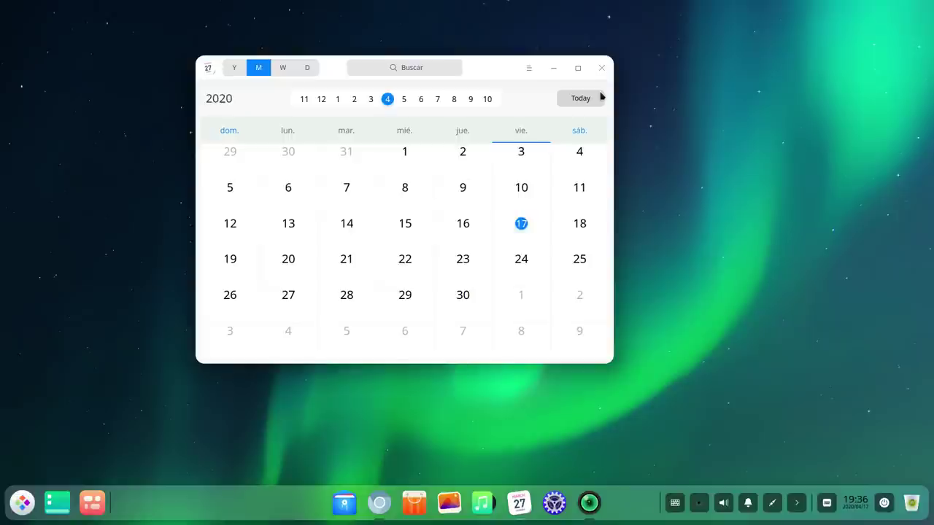
# Show the calendar's theme options without changing the theme, and close the calendar.
pyautogui.click(531, 69)
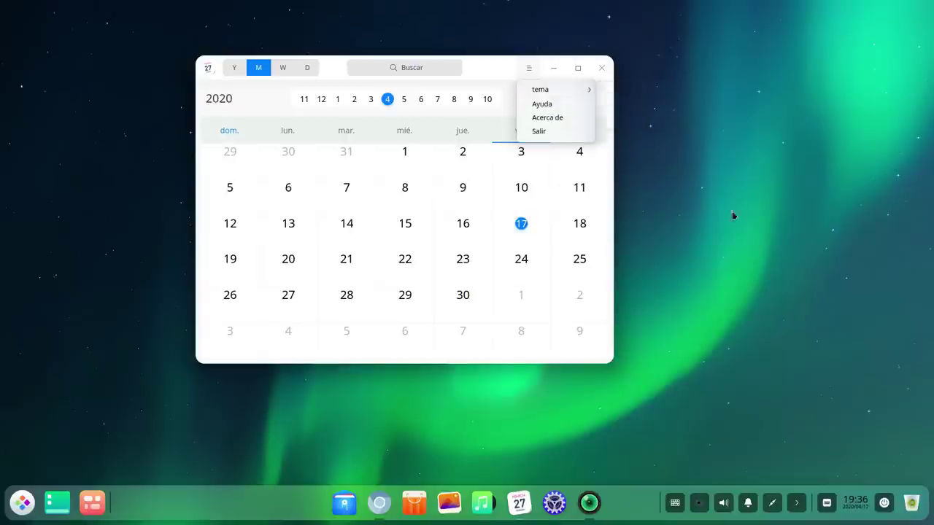
pyautogui.moveTo(576, 91)
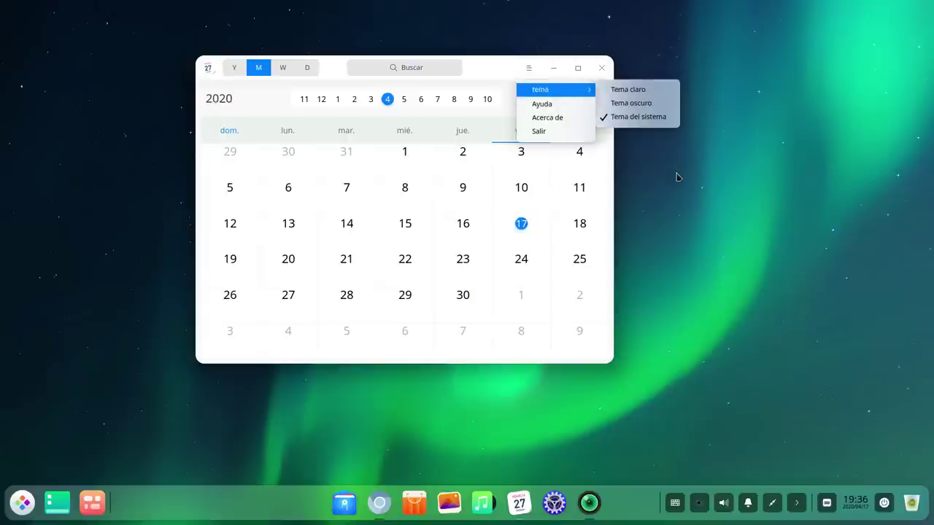
pyautogui.click(604, 69)
pyautogui.click(602, 68)
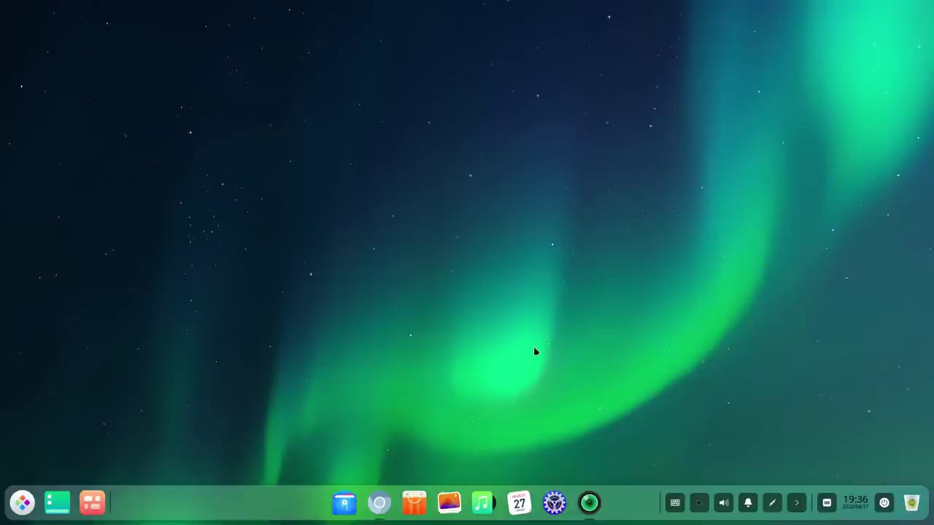
# Open the system settings, move the window slightly up and left, and activate its search field.
pyautogui.click(555, 503)
pyautogui.moveTo(348, 94); pyautogui.dragTo(332, 76)
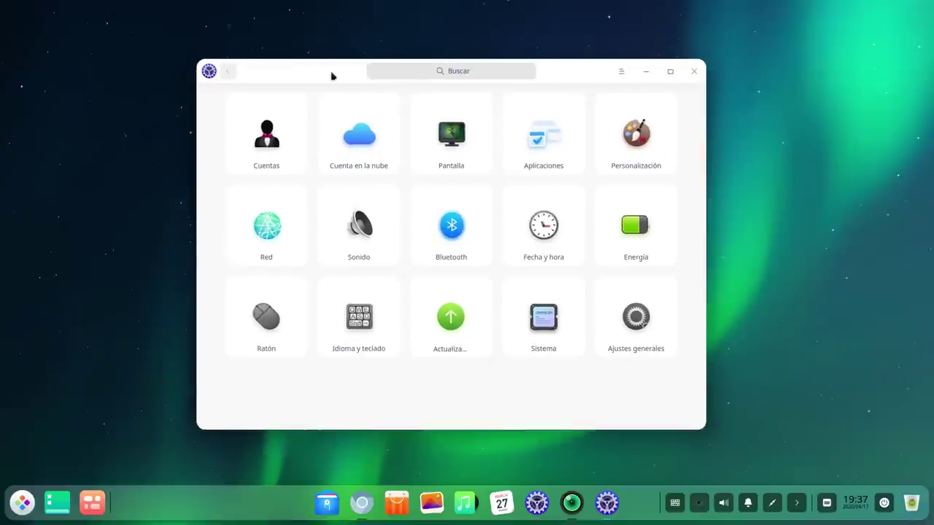
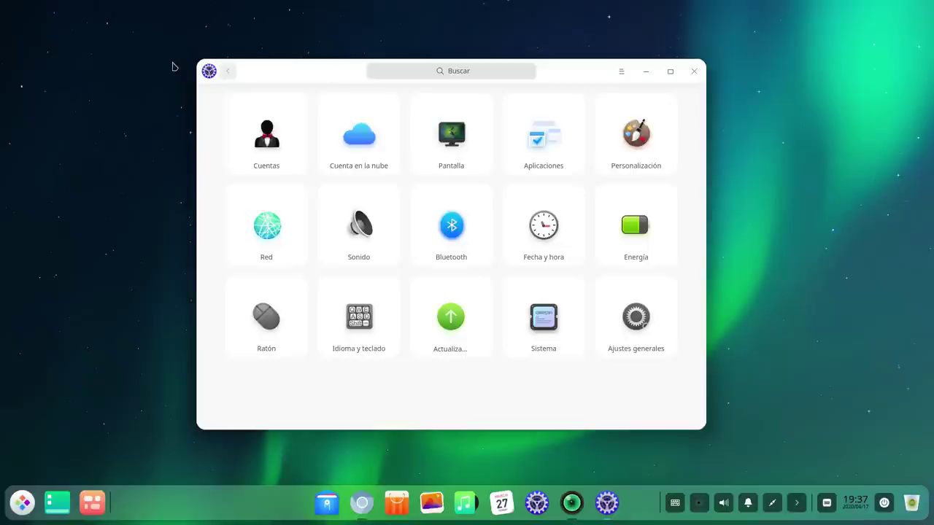
pyautogui.click(500, 73)
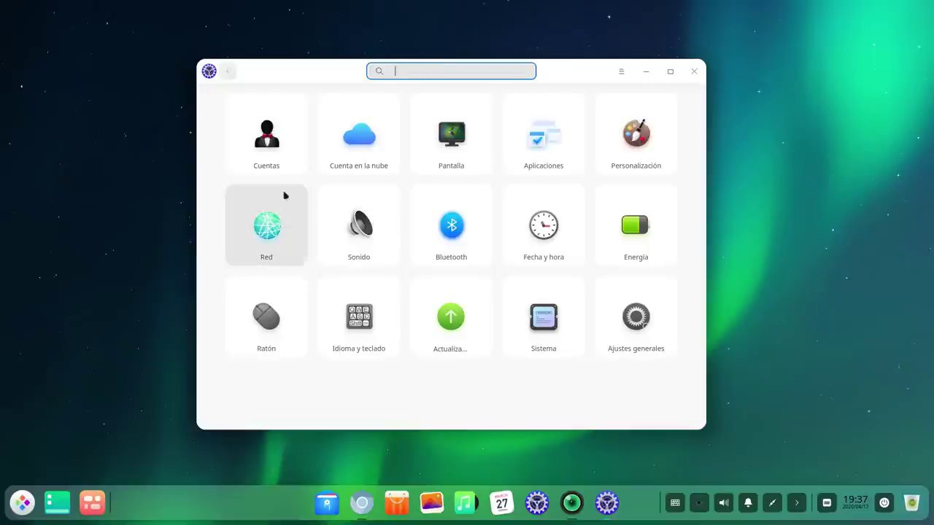
# View the user account in Cuentas, showing the avatar choices and the editable full name without changing them, and return to the settings overview.
pyautogui.click(280, 145)
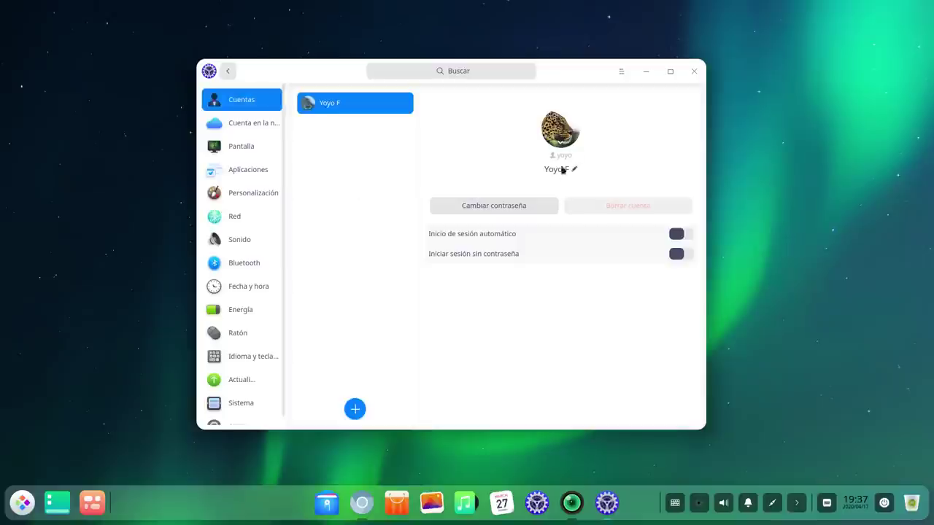
pyautogui.click(561, 131)
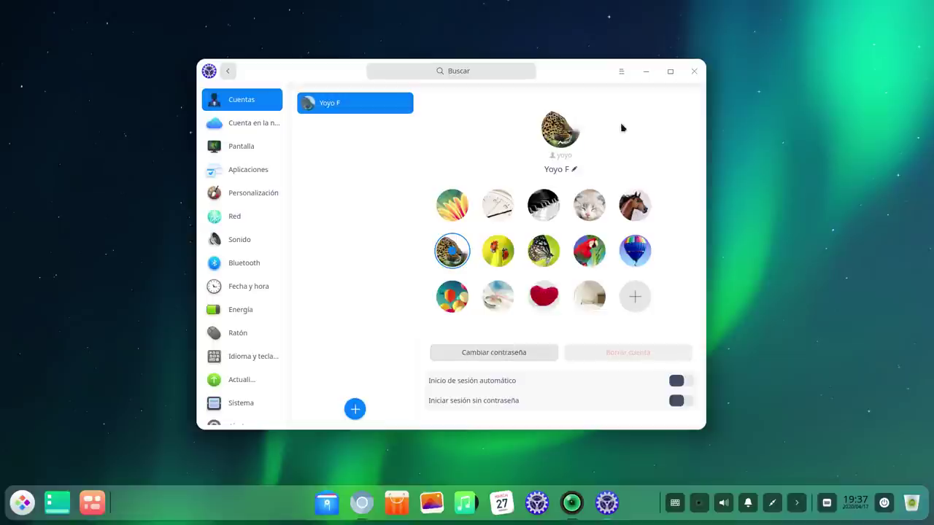
pyautogui.click(573, 170)
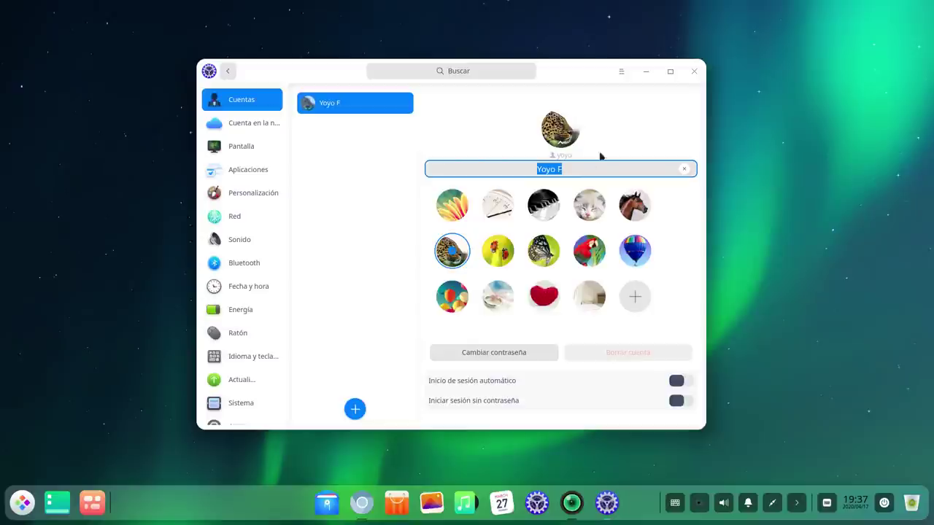
pyautogui.click(616, 142)
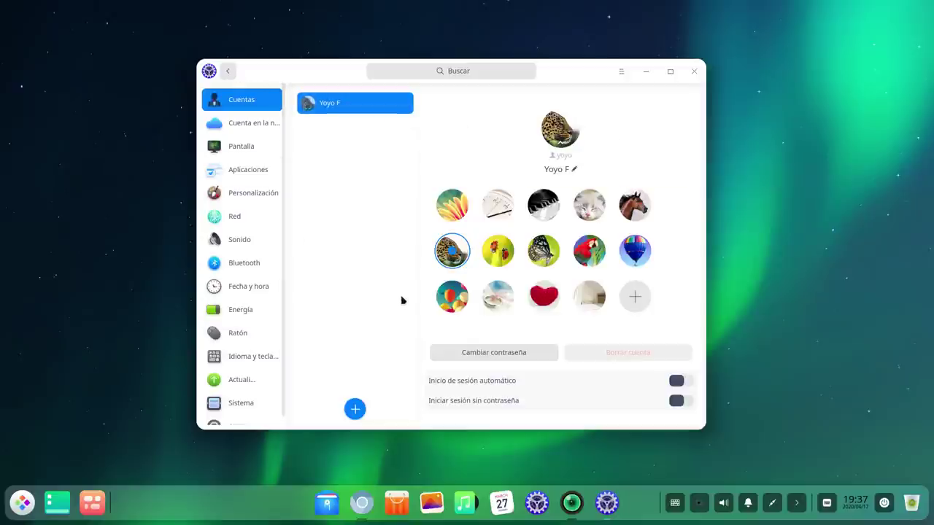
pyautogui.click(233, 74)
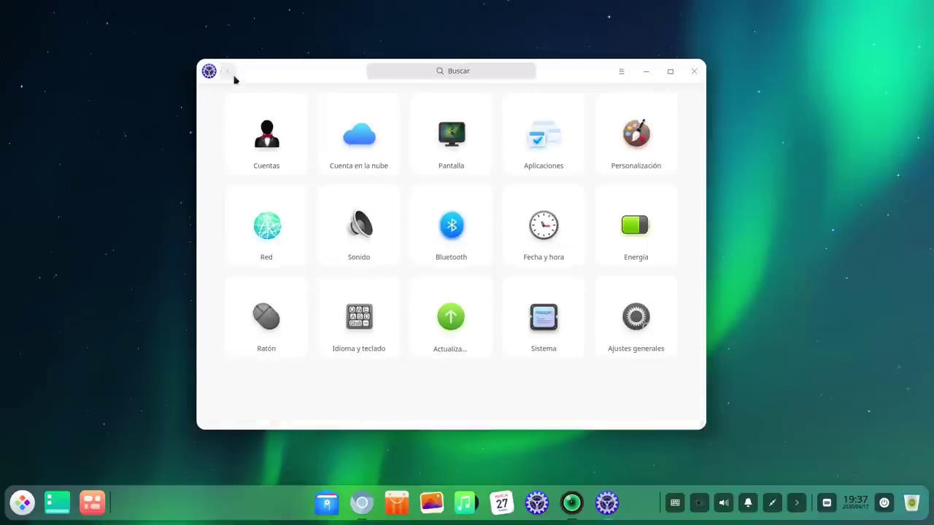
# View the Cuenta en la nube sign-in page and return to the settings overview.
pyautogui.click(357, 152)
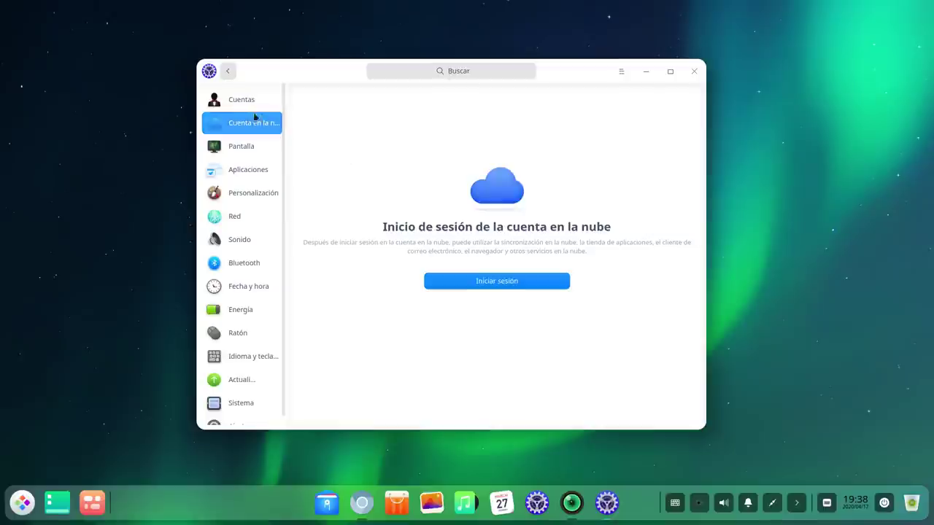
pyautogui.click(228, 72)
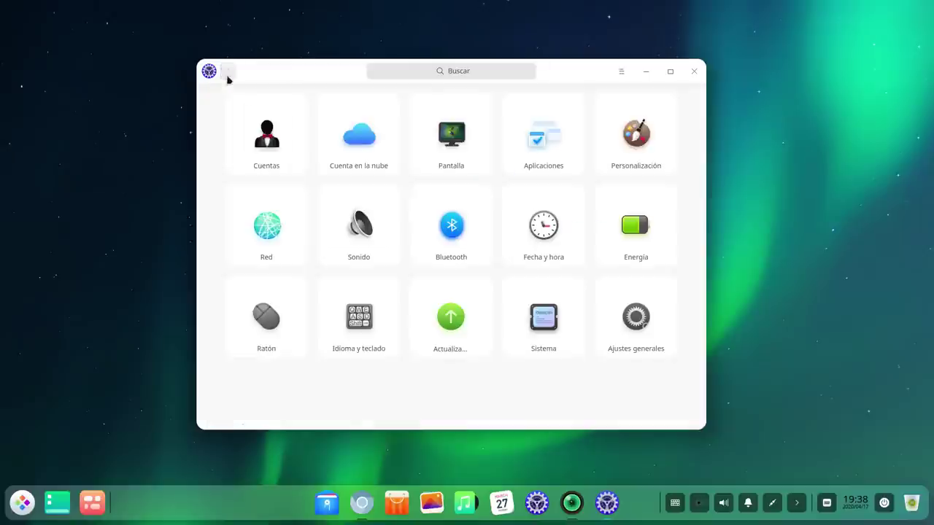
# Open the Pantalla settings, move the window up and left, enlarge it, and return to the settings overview.
pyautogui.click(443, 134)
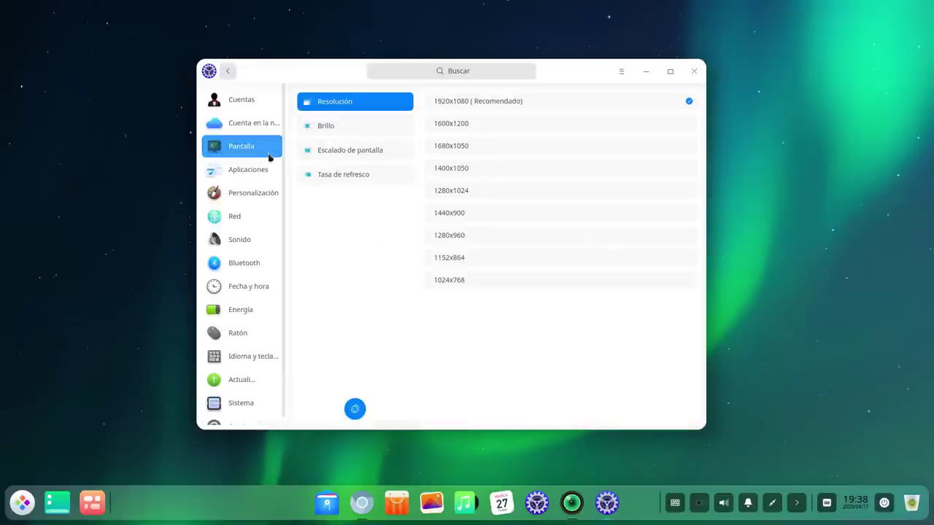
pyautogui.moveTo(345, 69); pyautogui.dragTo(313, 27)
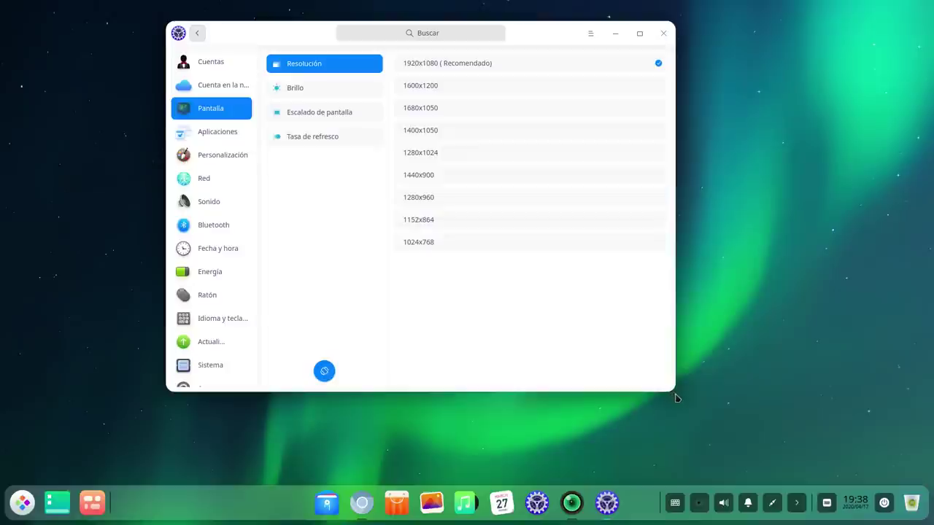
pyautogui.moveTo(673, 391); pyautogui.dragTo(752, 435)
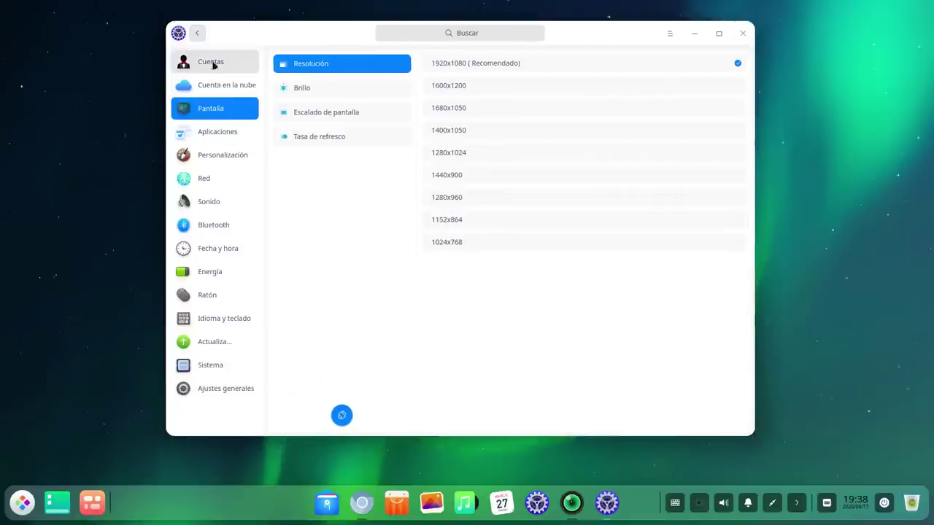
pyautogui.click(196, 33)
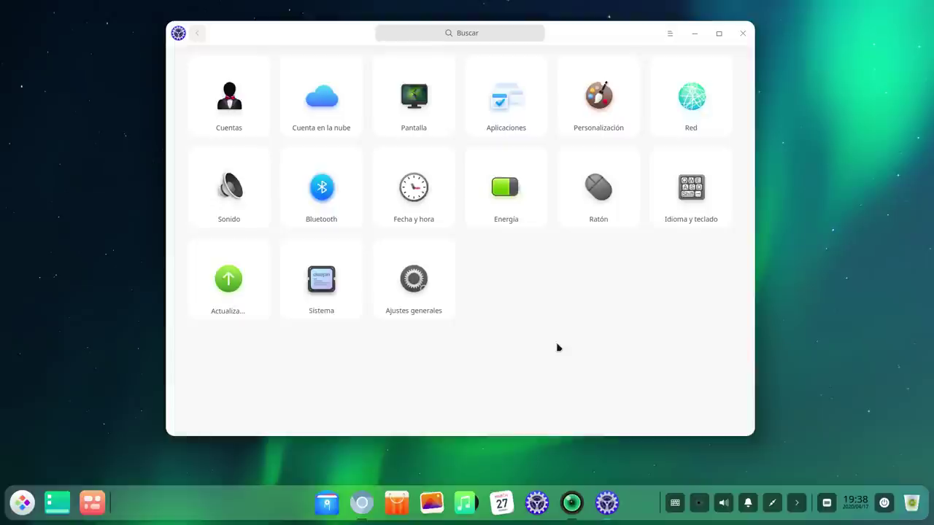
# View the Pantalla sections for resolution, brightness, screen scaling and refresh rate without changing any value.
pyautogui.click(404, 103)
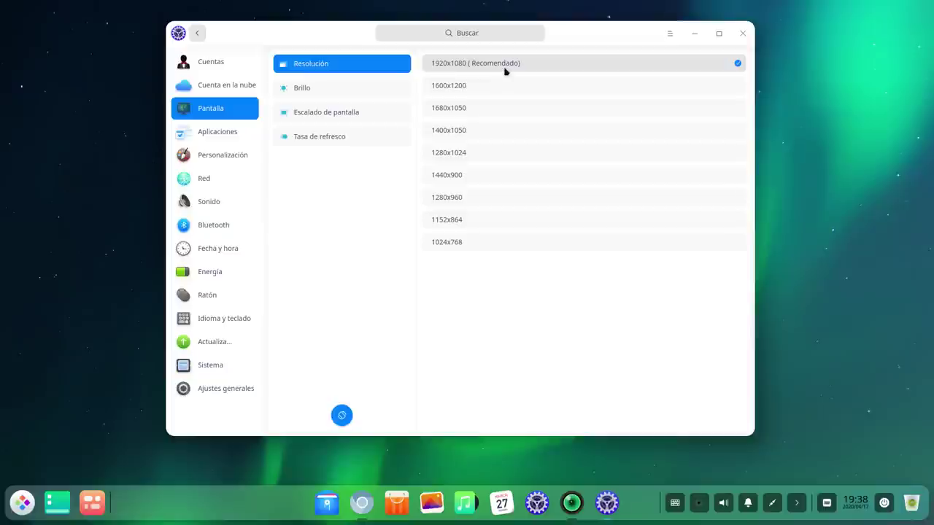
pyautogui.click(344, 85)
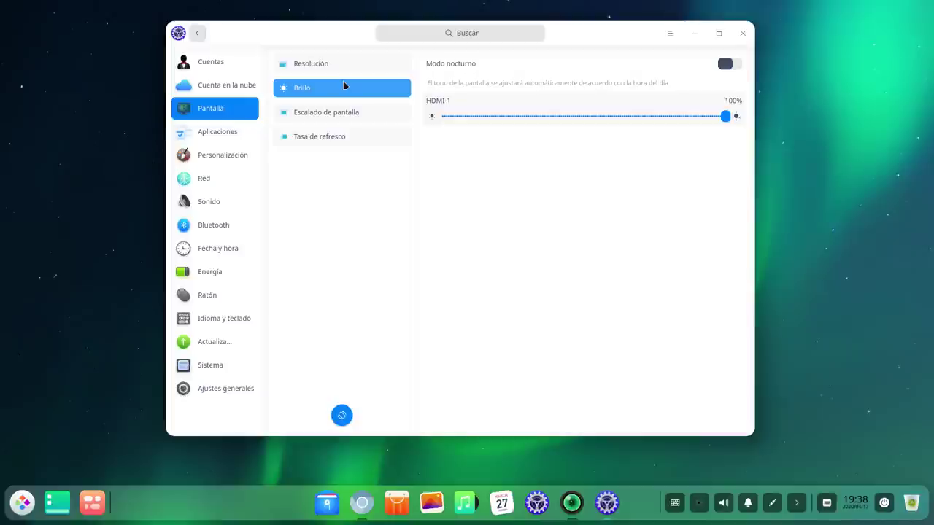
pyautogui.click(326, 114)
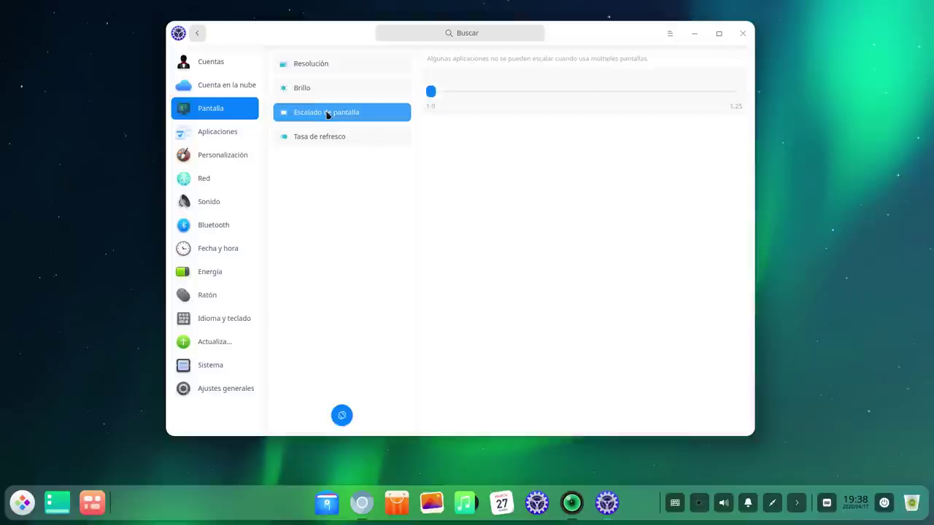
pyautogui.click(328, 144)
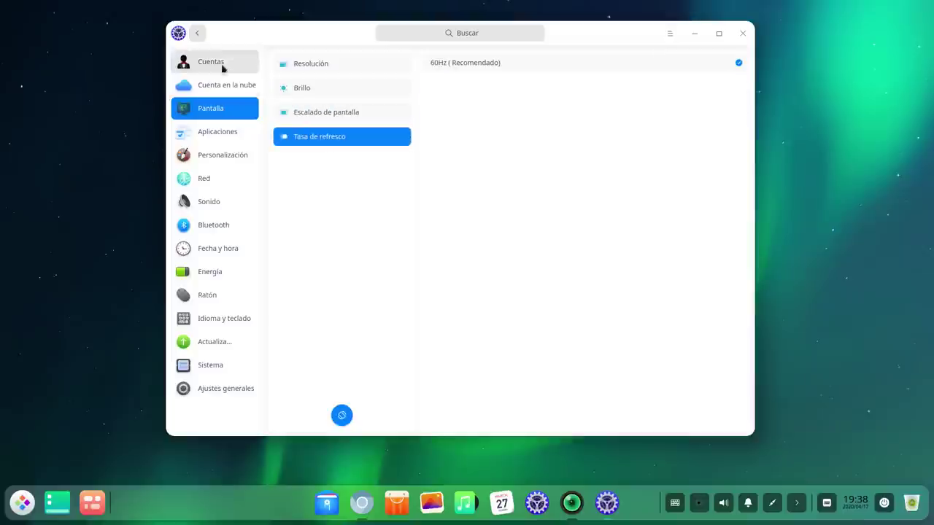
# Review the default applications in Aplicaciones for browser, mail, text, music, video, image and terminal.
pyautogui.click(213, 132)
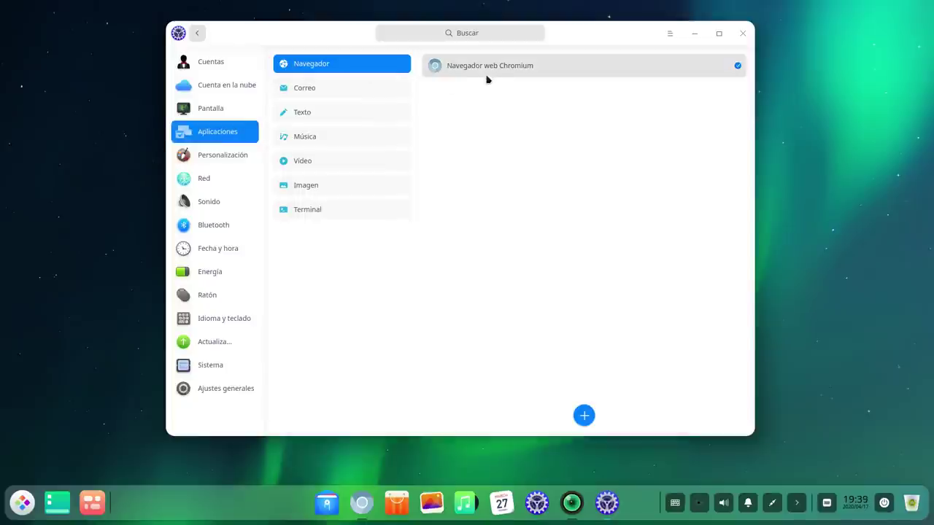
pyautogui.click(357, 97)
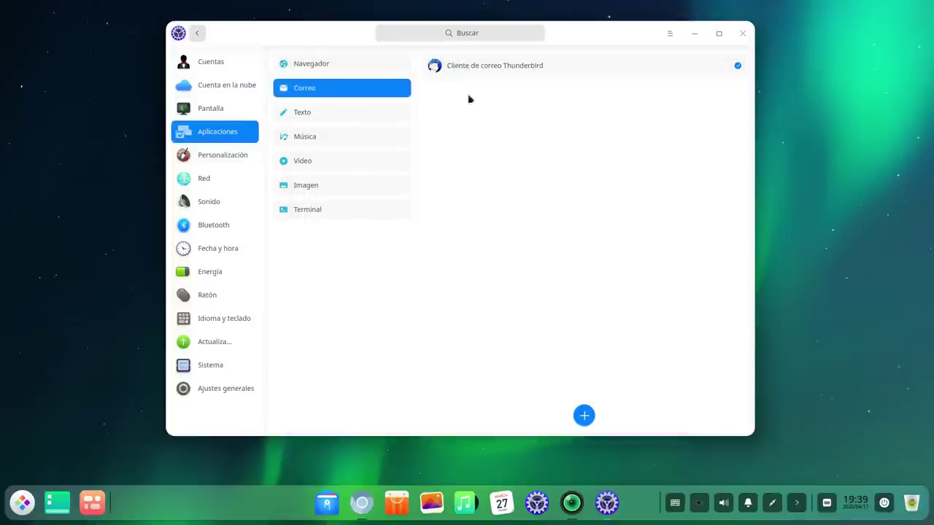
pyautogui.click(337, 121)
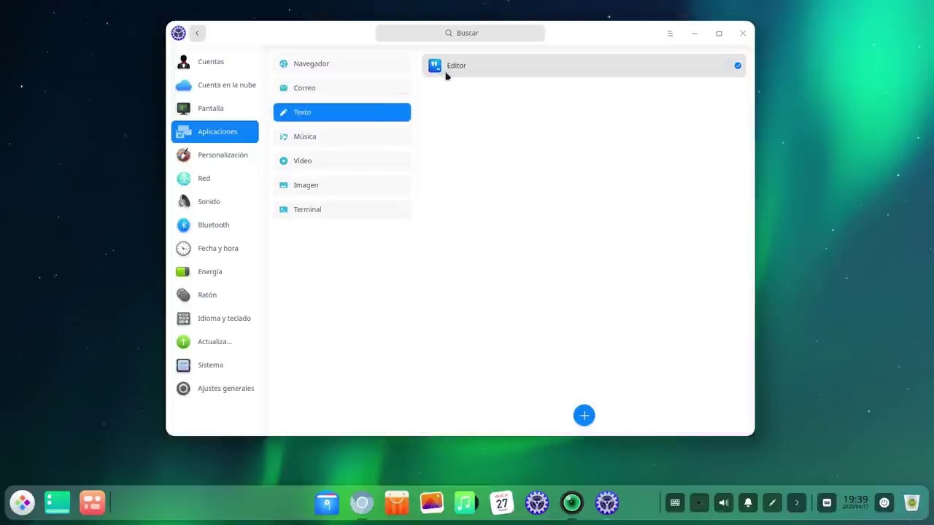
pyautogui.click(347, 137)
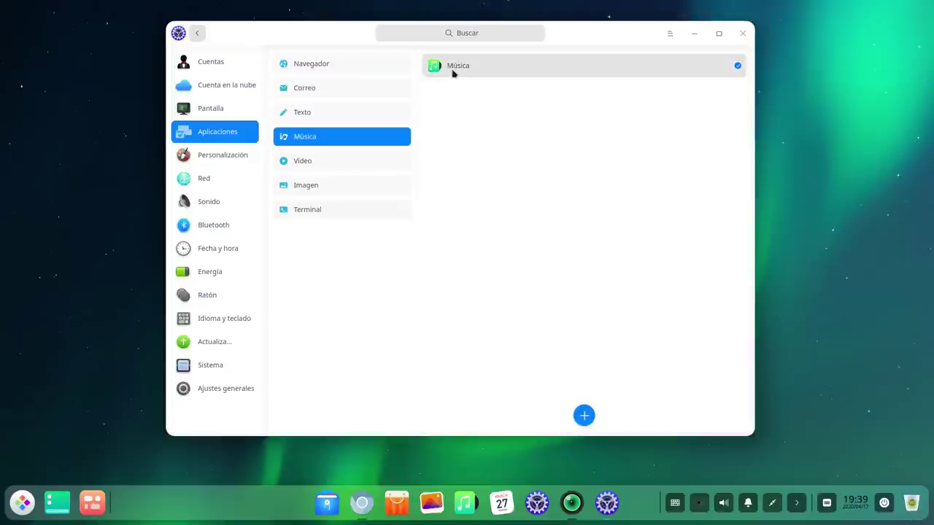
pyautogui.click(334, 159)
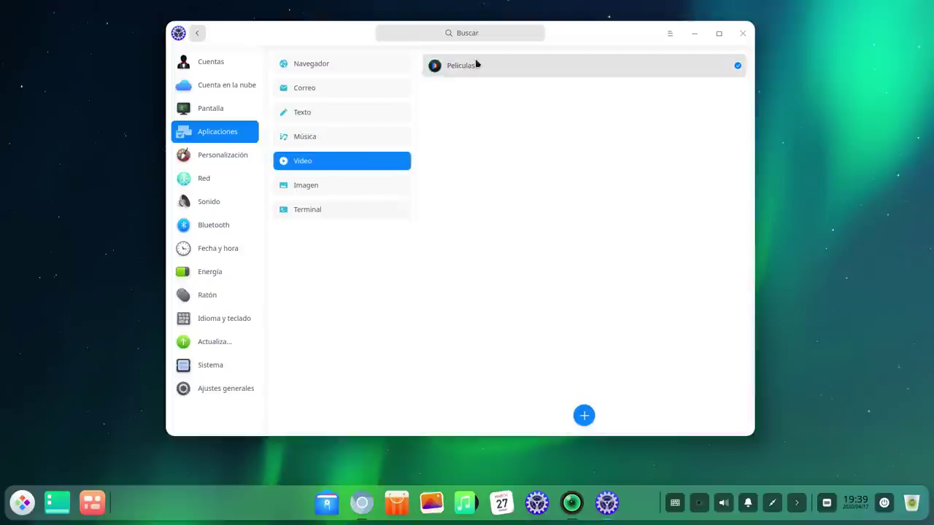
pyautogui.click(332, 184)
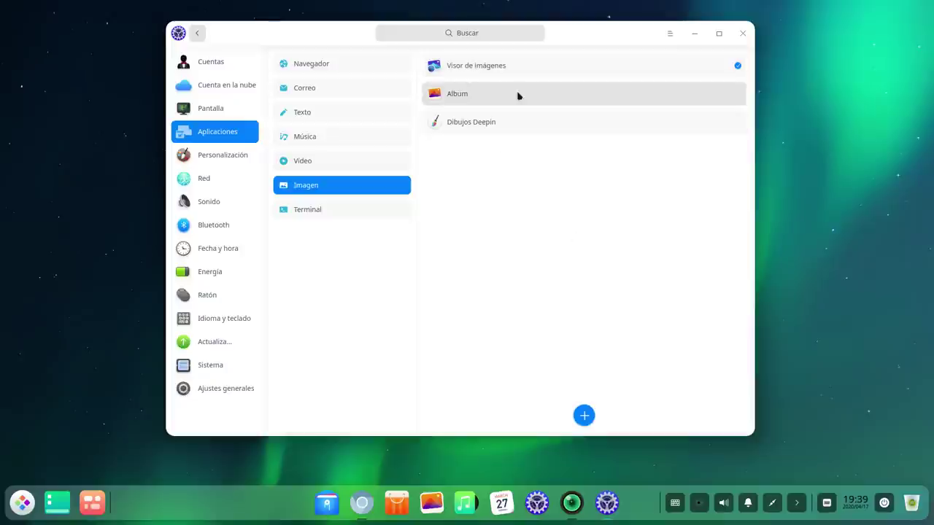
pyautogui.click(304, 216)
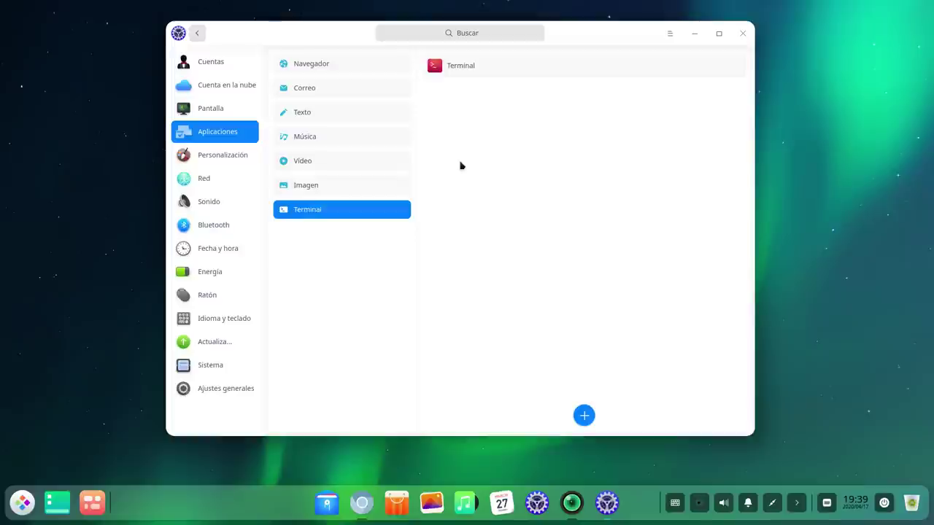
# In the Personalización settings, switch the theme to Auto and on to Oscuro, and reposition the settings window.
pyautogui.click(235, 159)
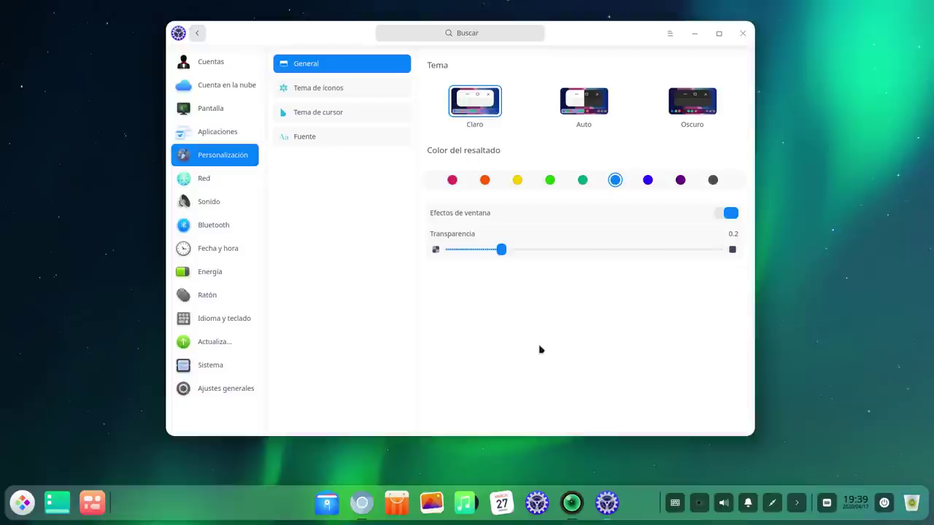
pyautogui.moveTo(609, 30); pyautogui.dragTo(580, 32)
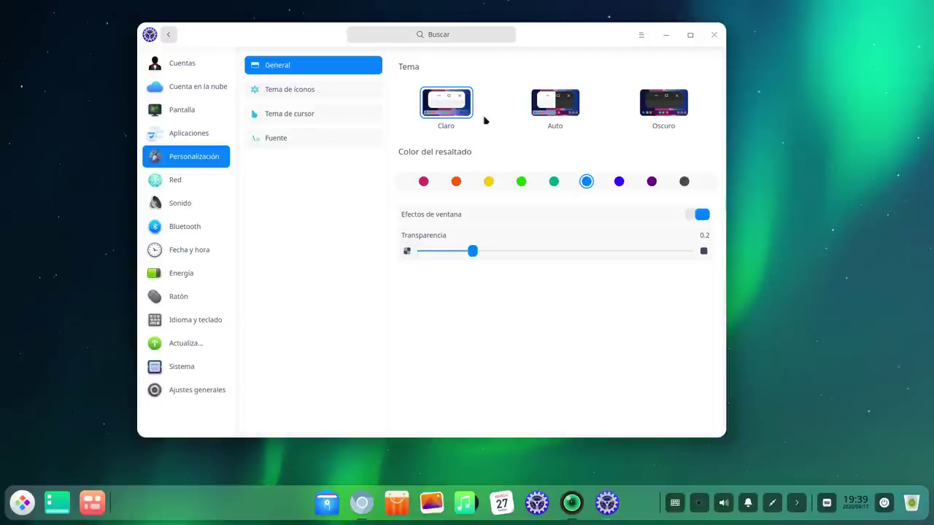
pyautogui.click(566, 114)
pyautogui.click(664, 110)
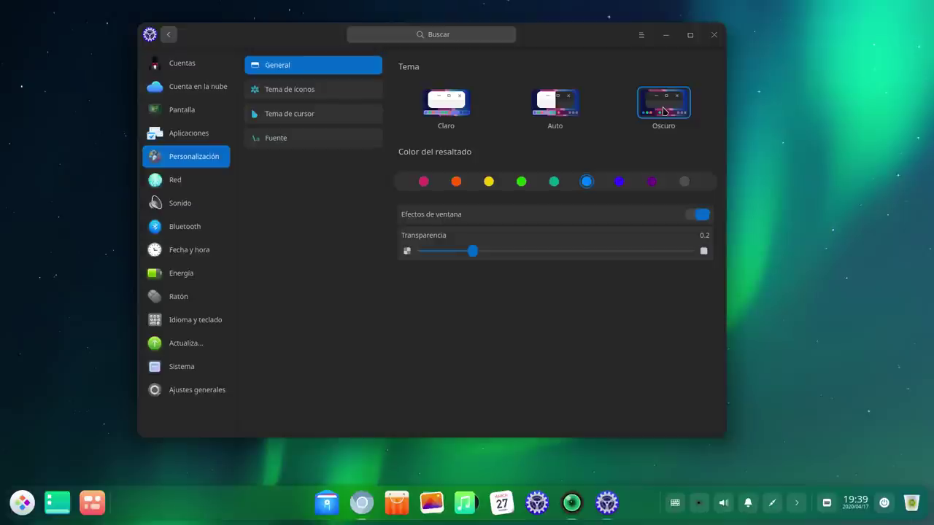
pyautogui.moveTo(582, 41); pyautogui.dragTo(637, 78)
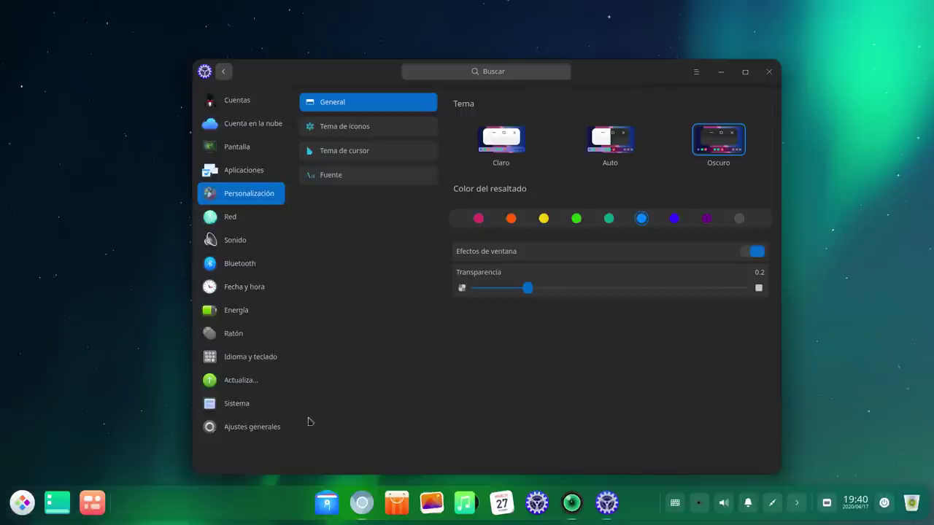
# Open the file manager to show it in the dark theme, move its window around over the settings, and close it.
pyautogui.click(326, 503)
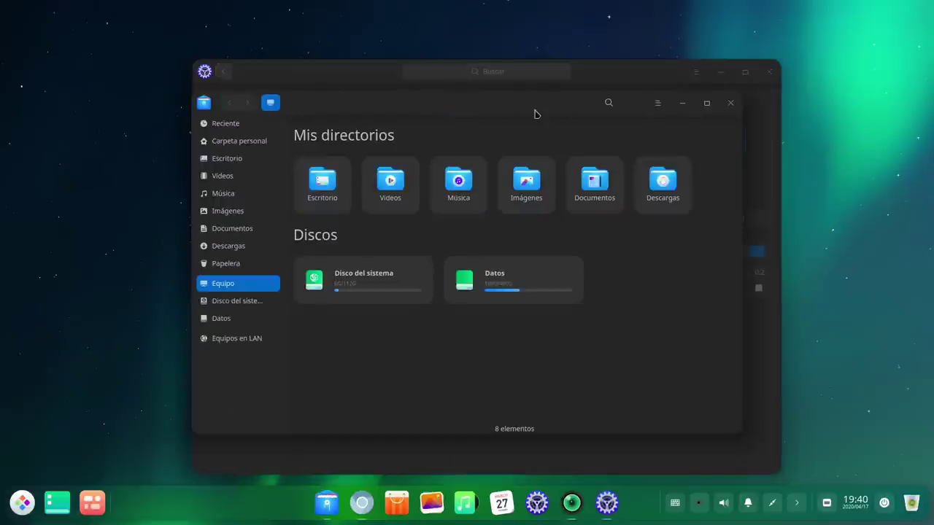
pyautogui.moveTo(505, 97); pyautogui.dragTo(374, 40)
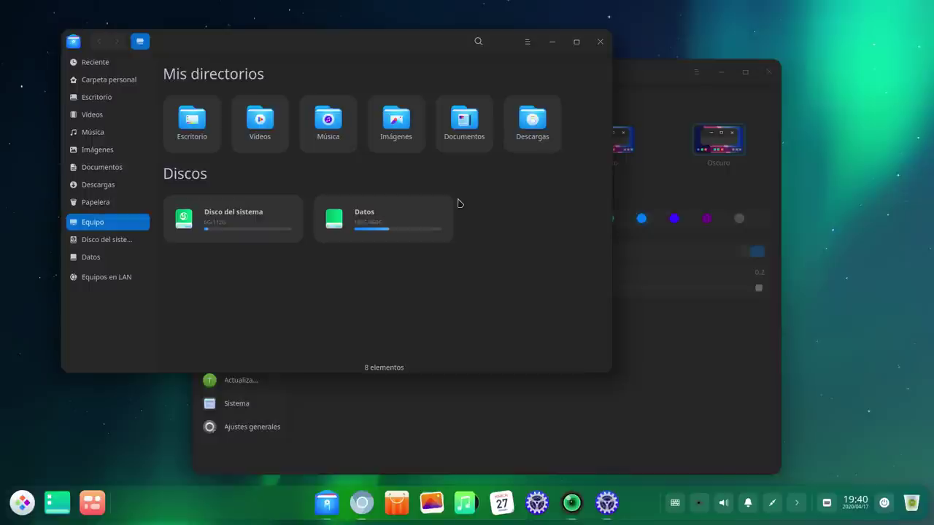
pyautogui.moveTo(332, 43); pyautogui.dragTo(398, 101)
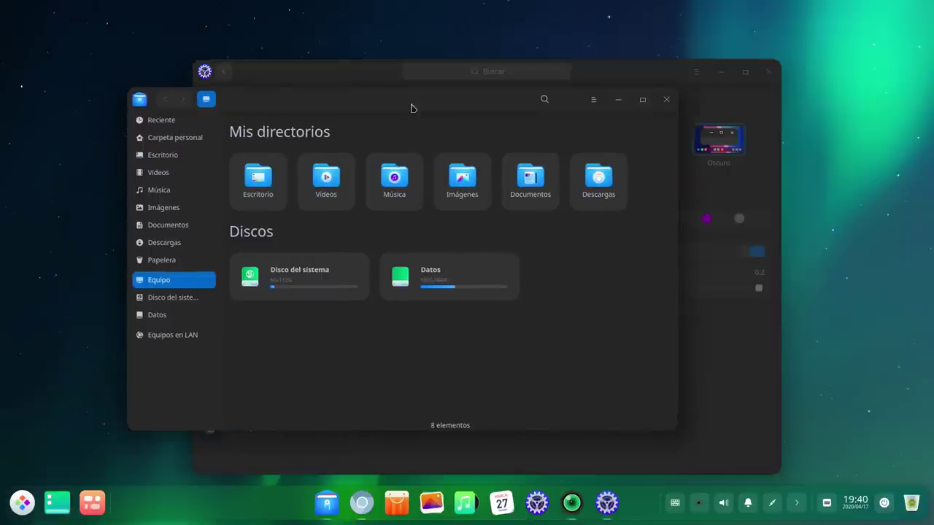
pyautogui.moveTo(400, 97); pyautogui.dragTo(356, 41)
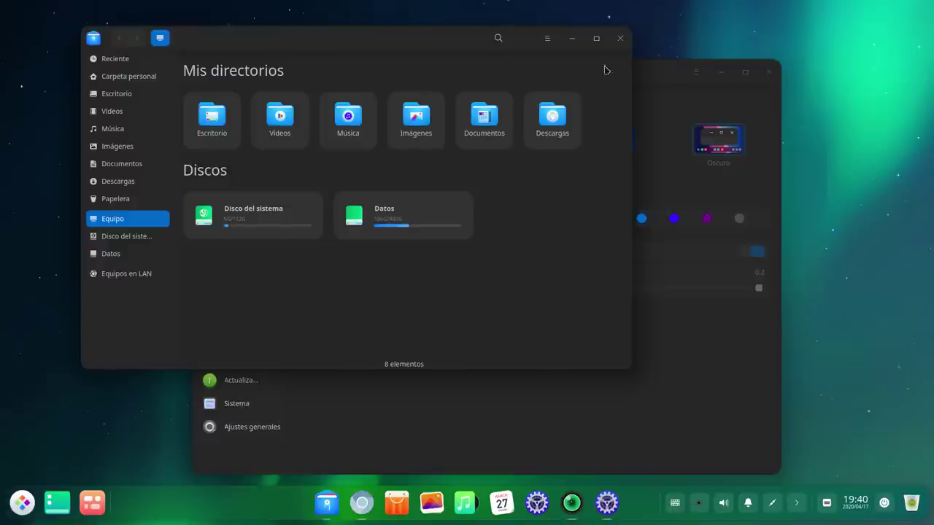
pyautogui.click(620, 38)
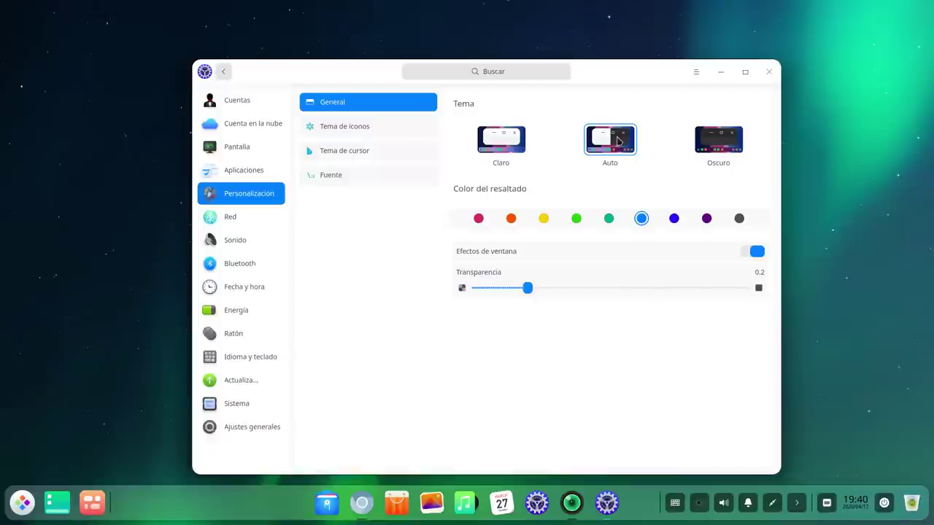
# Try the Auto and Claro themes in turn, and leave the theme set to Auto.
pyautogui.click(619, 140)
pyautogui.click(501, 146)
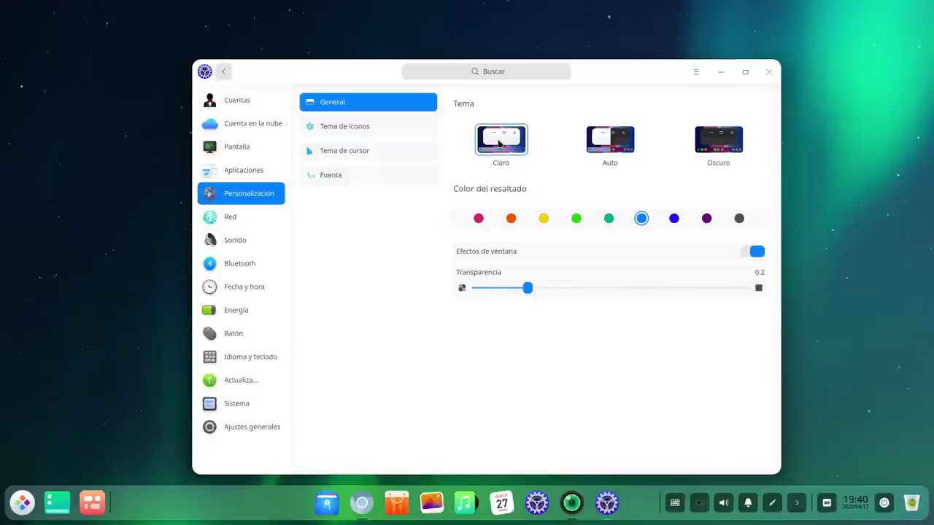
pyautogui.click(593, 149)
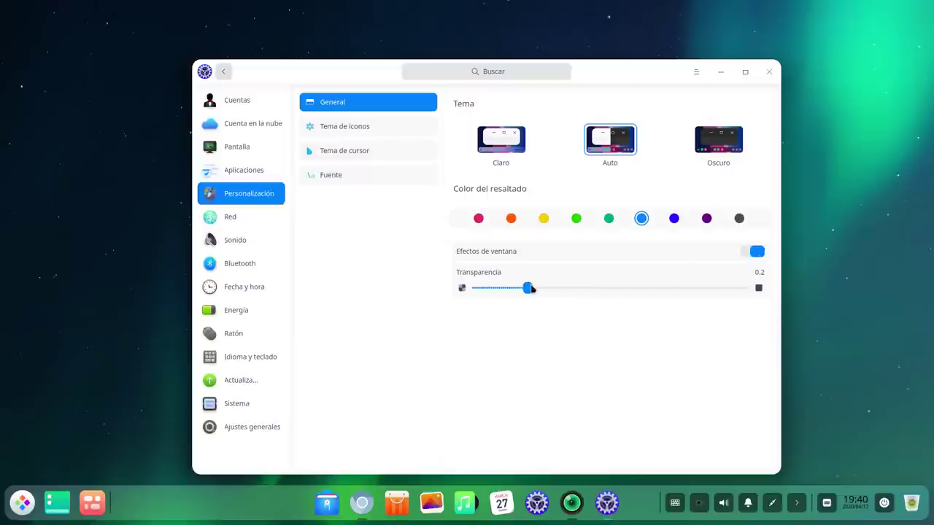
# In the icon theme settings, try bloom-dark twice, restoring the bloom icon theme each time.
pyautogui.click(367, 128)
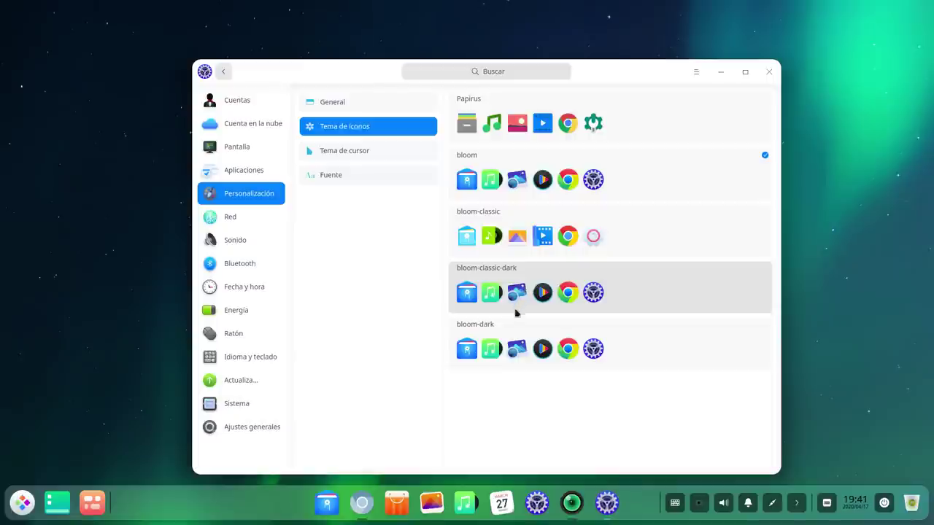
pyautogui.click(501, 350)
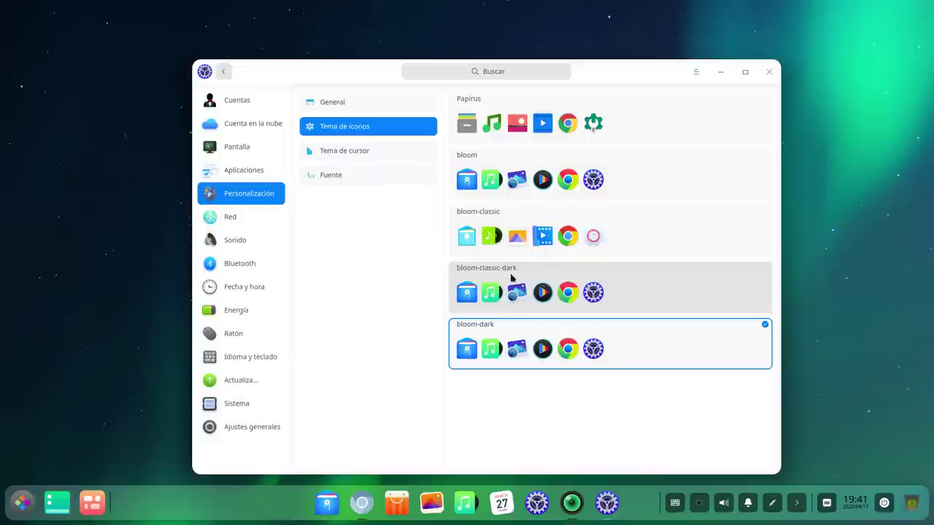
pyautogui.click(518, 196)
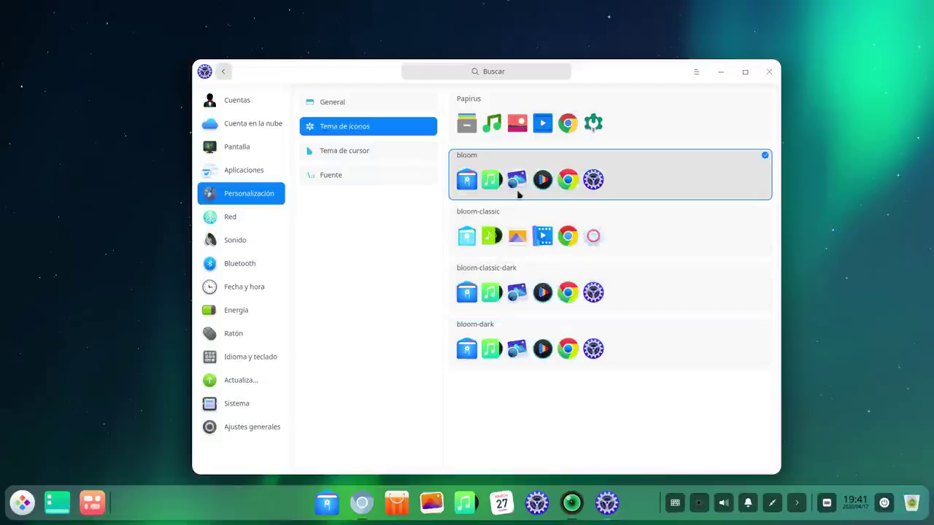
pyautogui.click(529, 355)
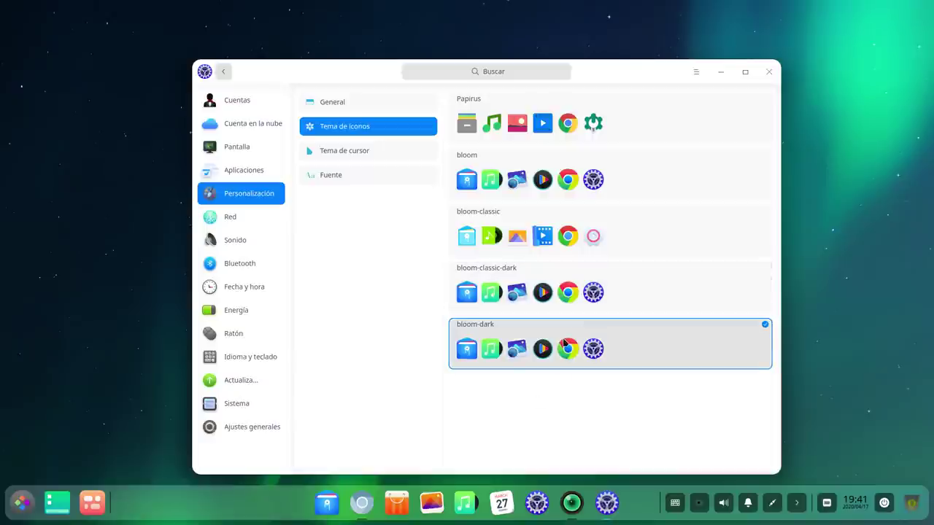
pyautogui.click(531, 180)
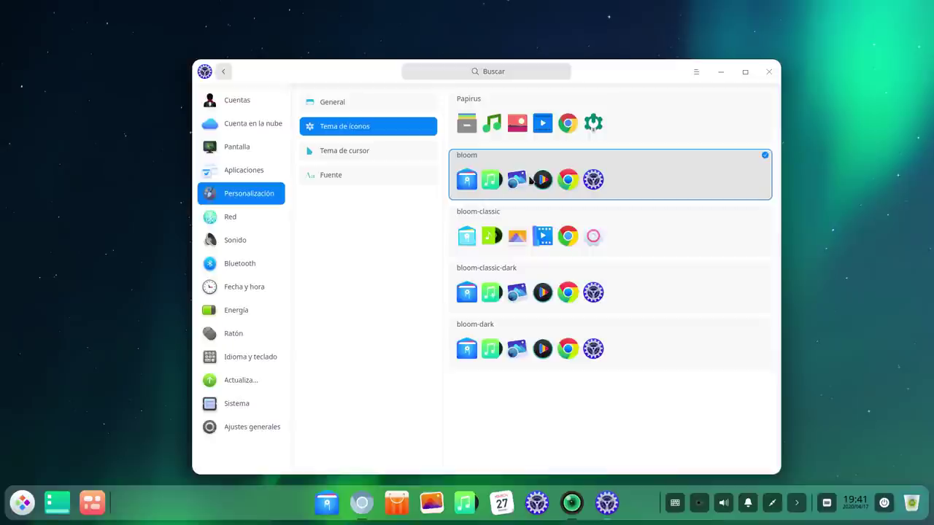
# Move the settings window up and left, and view the cursor themes and the font size and typeface options.
pyautogui.moveTo(611, 77); pyautogui.dragTo(579, 48)
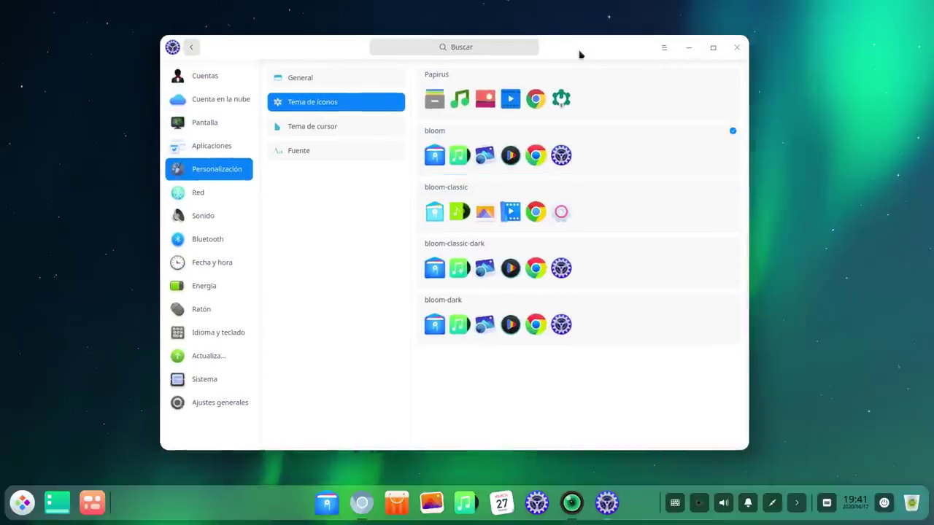
pyautogui.click(287, 130)
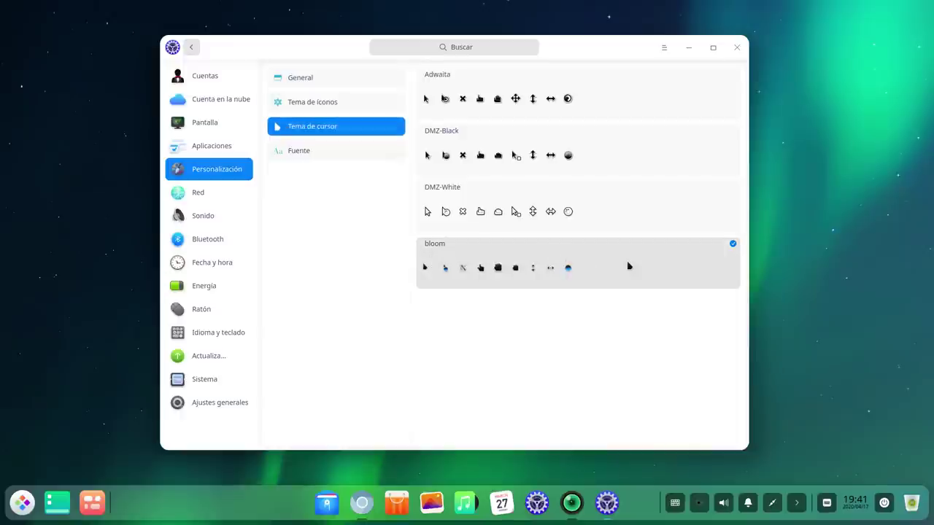
pyautogui.click(316, 154)
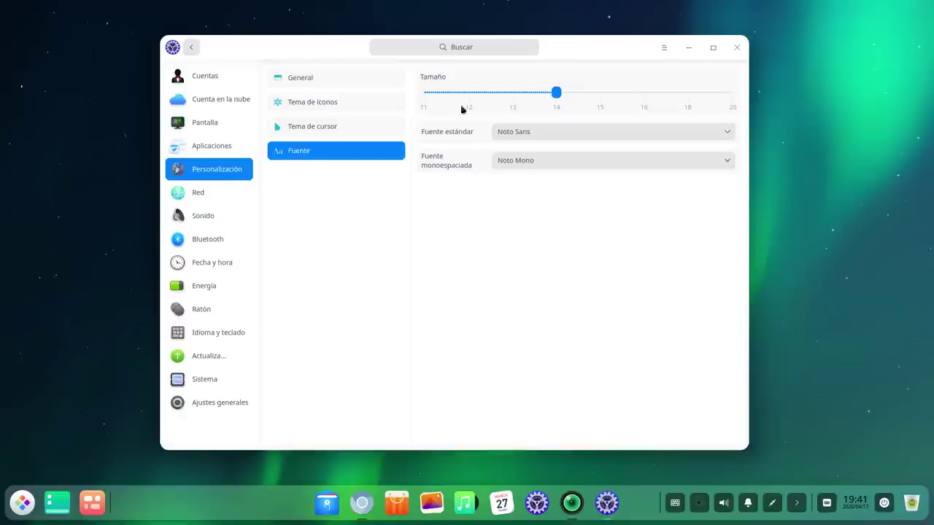
# View the network and sound settings, and bring up SimpleScreenRecorder to check the recording before minimizing it again.
pyautogui.click(223, 197)
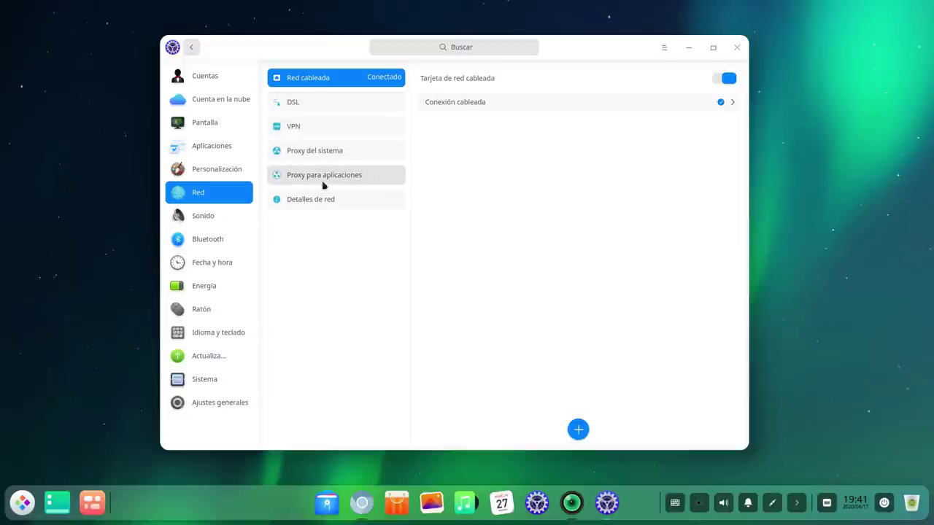
pyautogui.click(223, 222)
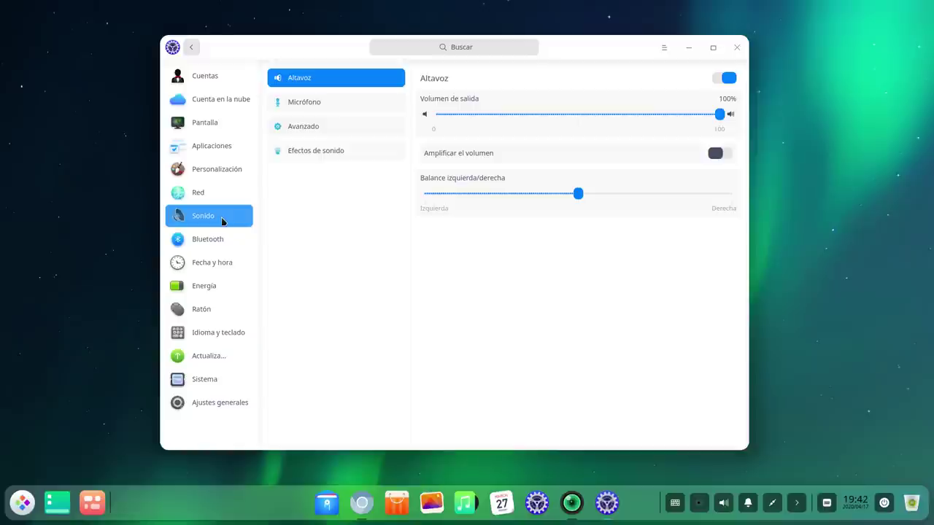
pyautogui.click(574, 504)
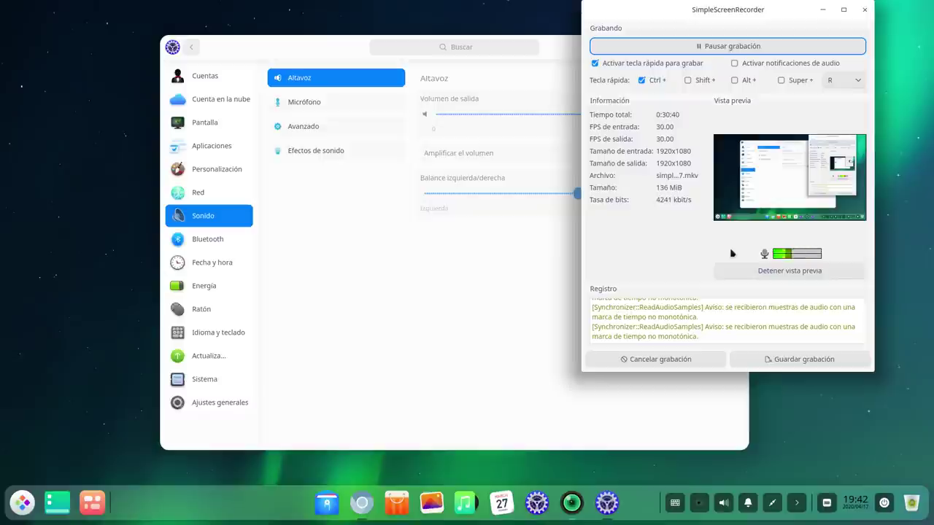
pyautogui.click(822, 9)
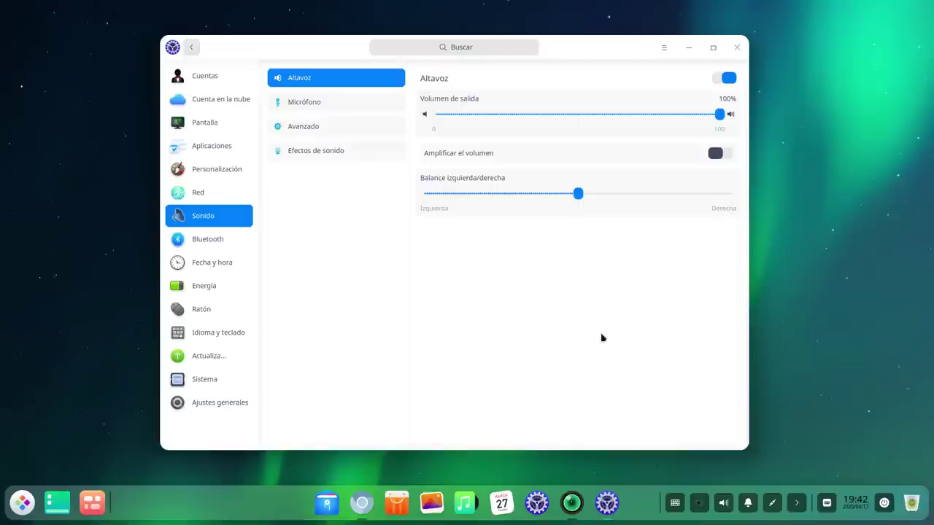
# View the microphone settings, the advanced list of output and input devices, and the sound effects options.
pyautogui.click(355, 102)
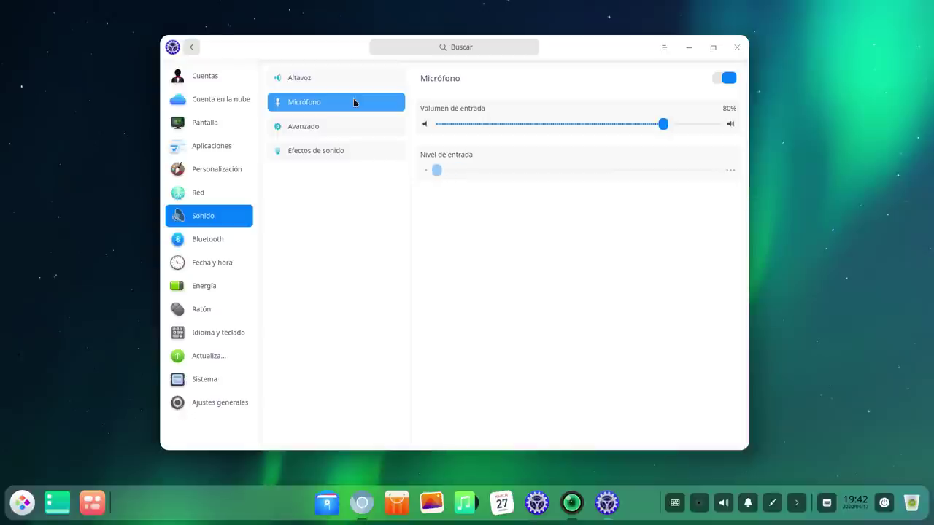
pyautogui.click(333, 132)
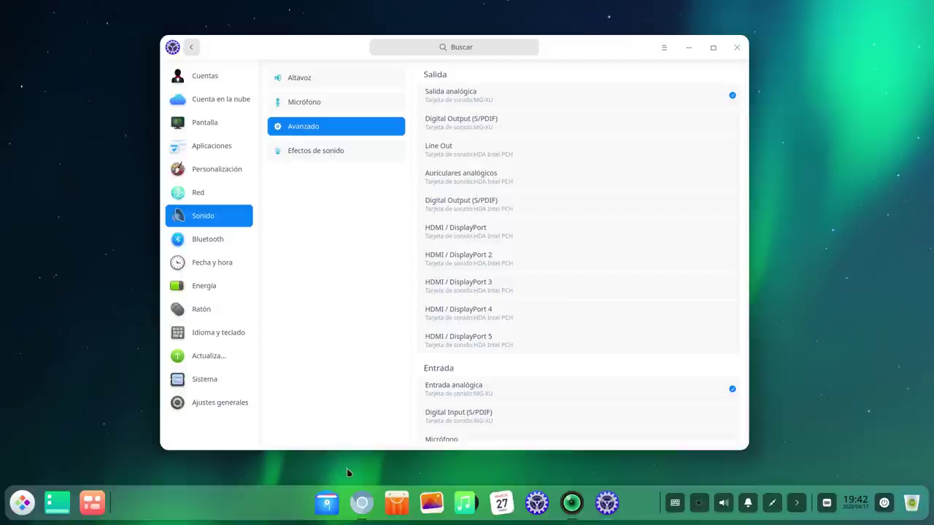
pyautogui.scroll(-2, 604, 364)
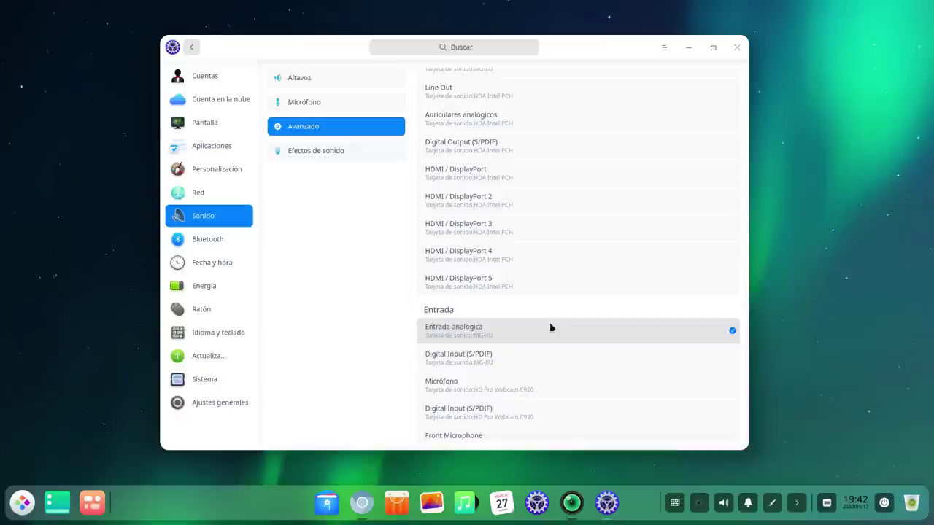
pyautogui.click(336, 155)
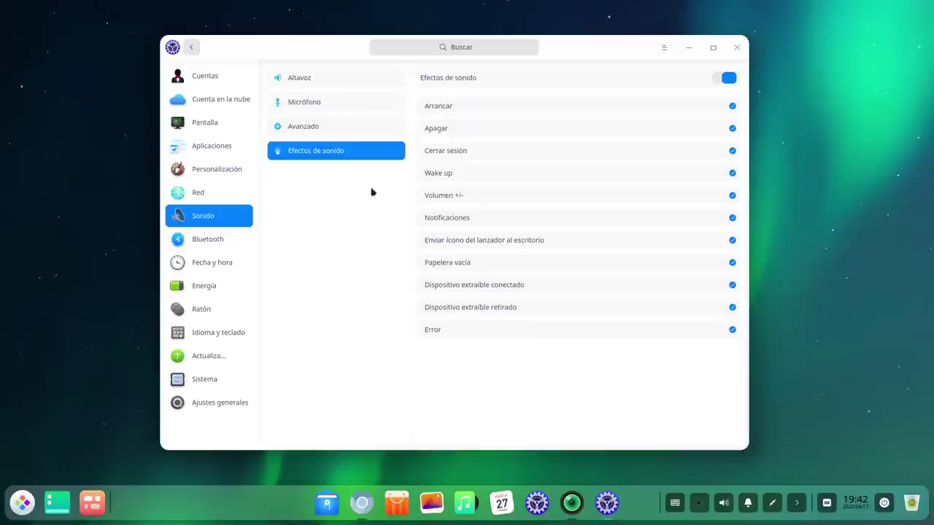
# View the Bluetooth settings, the date and time settings, and the general and plugged-in power options.
pyautogui.click(209, 241)
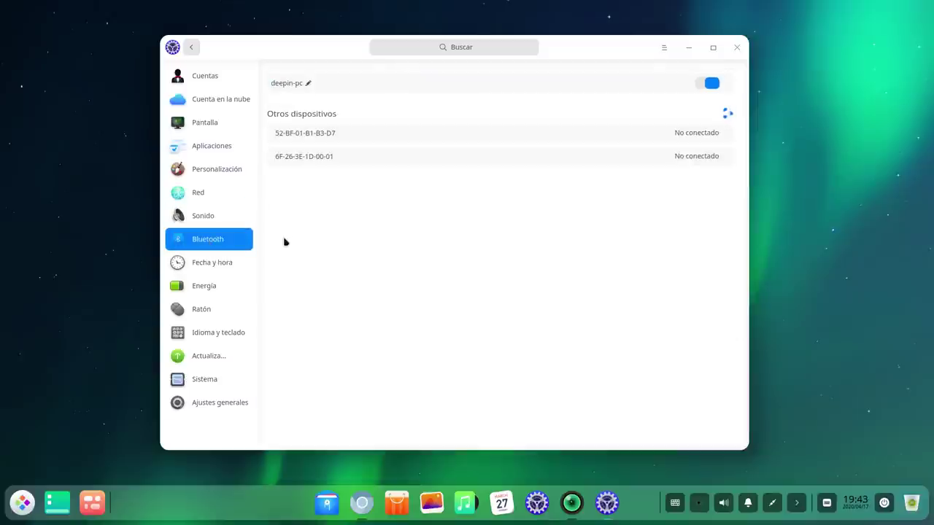
pyautogui.click(231, 269)
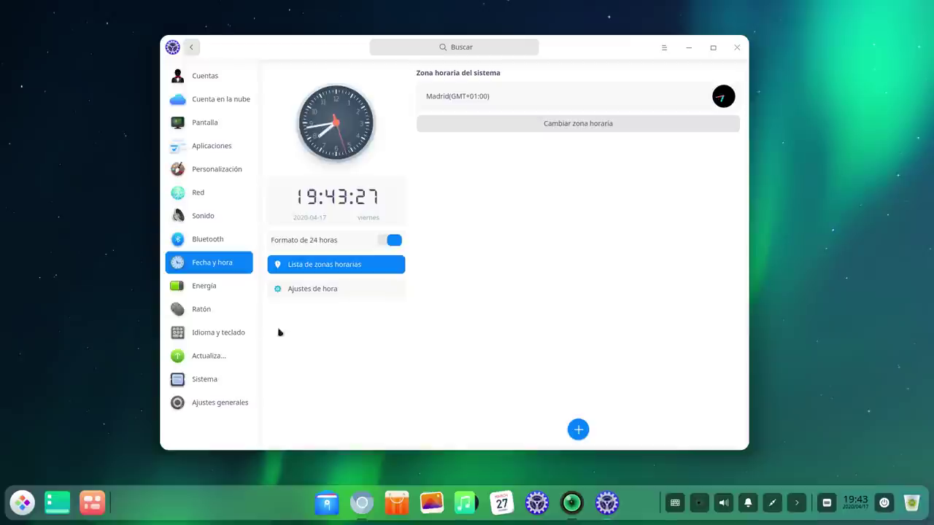
pyautogui.click(205, 284)
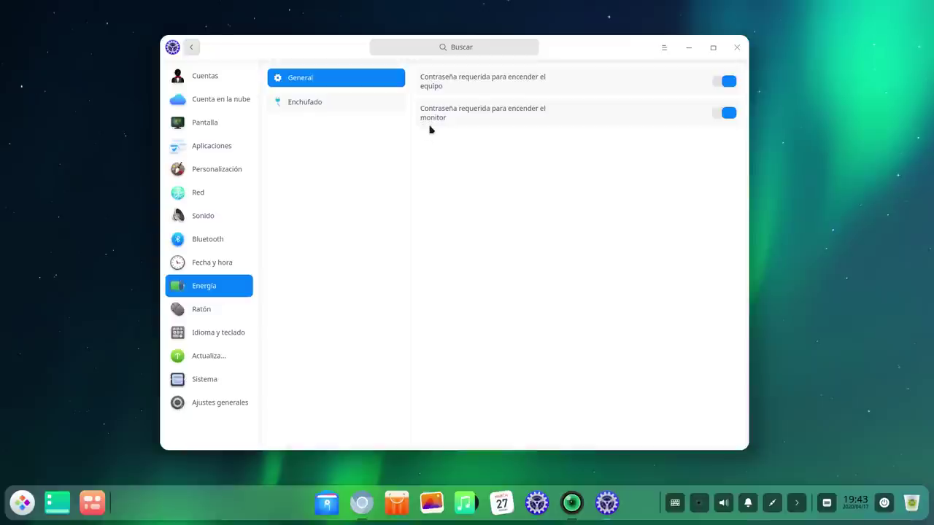
pyautogui.click(337, 105)
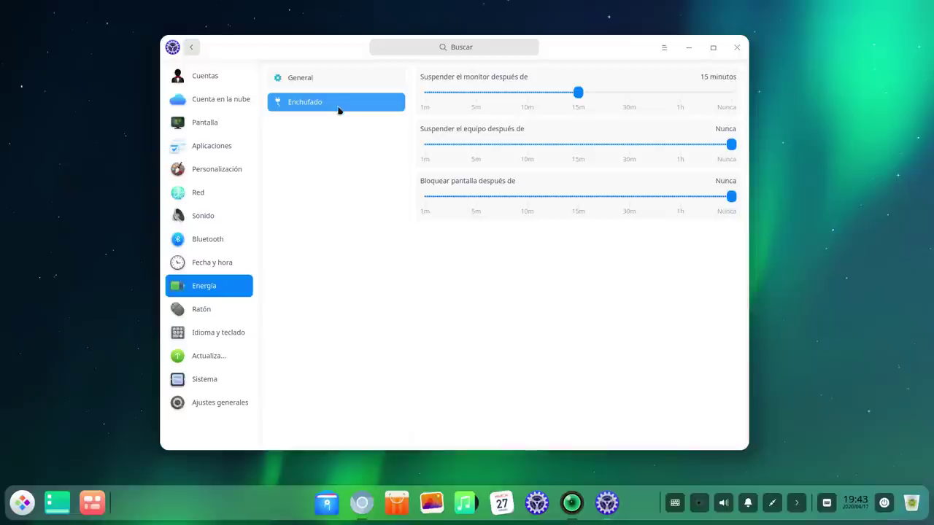
# View the general and pointer sections of the mouse settings, trying the double-click test on the cat animation.
pyautogui.click(214, 313)
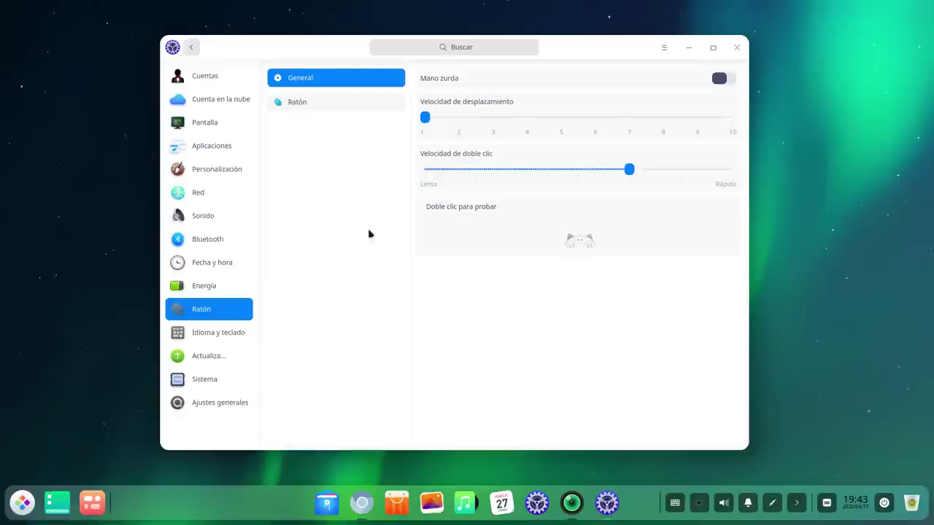
pyautogui.doubleClick(582, 244)
pyautogui.doubleClick(582, 245)
pyautogui.doubleClick(582, 244)
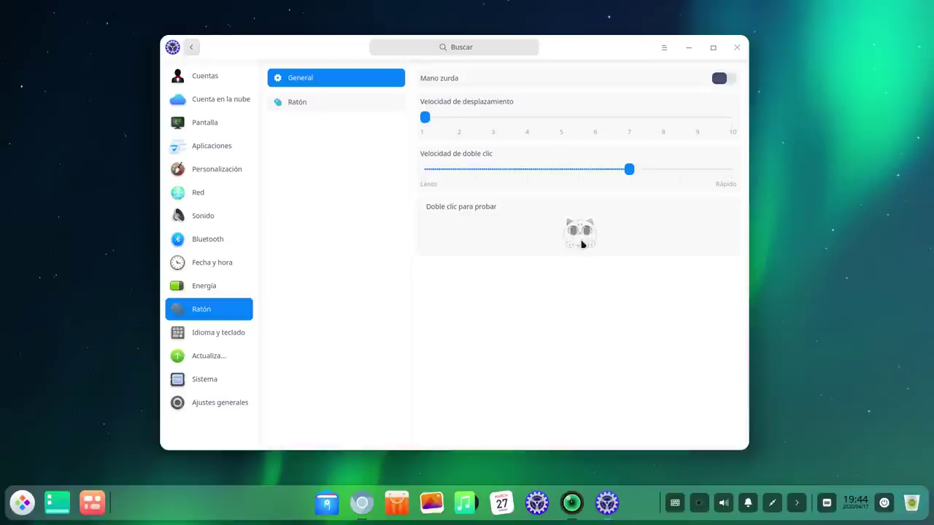
pyautogui.click(350, 110)
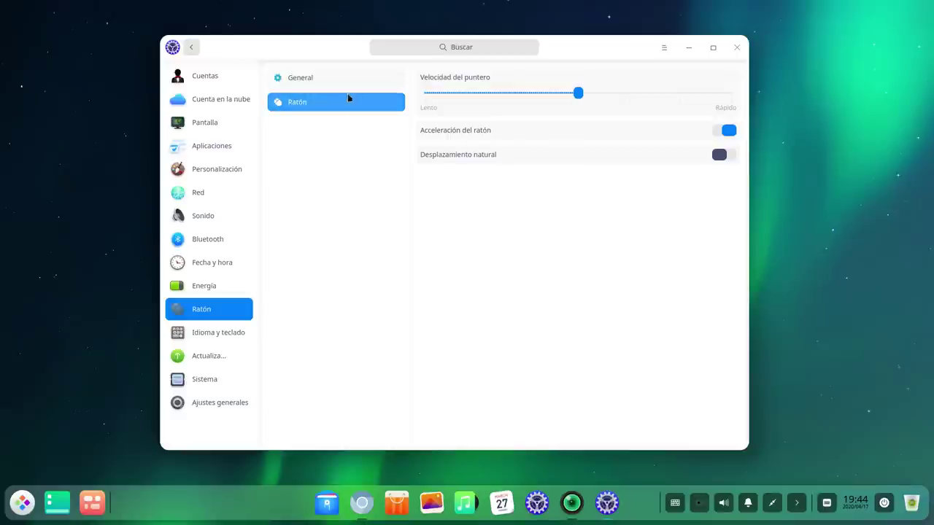
pyautogui.click(314, 83)
pyautogui.click(315, 101)
# View the language and keyboard settings, covering the general options, keyboard layout, system language and keyboard shortcuts.
pyautogui.click(222, 333)
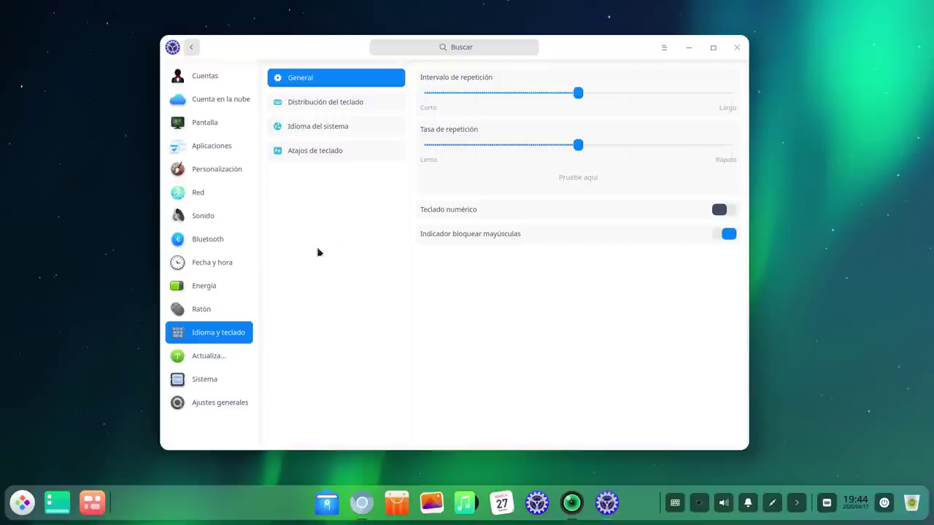
pyautogui.click(353, 108)
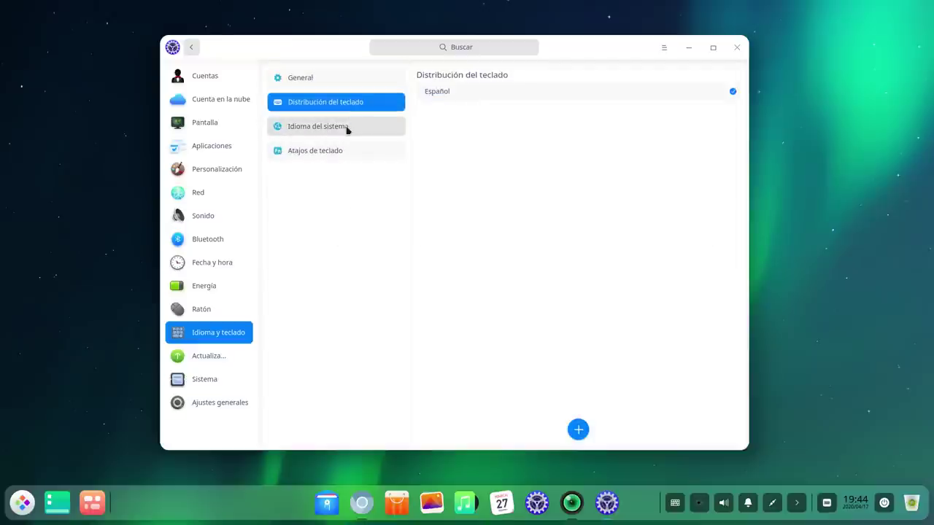
pyautogui.click(344, 130)
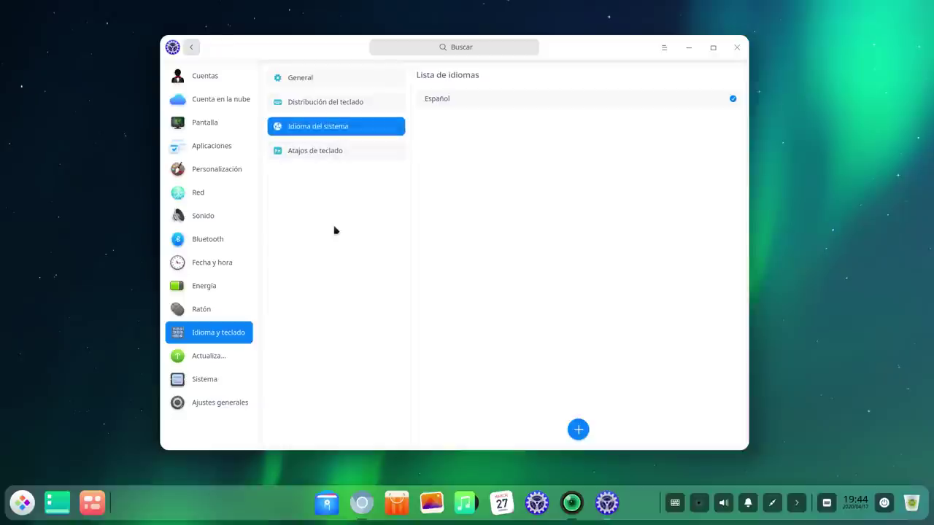
pyautogui.click(335, 152)
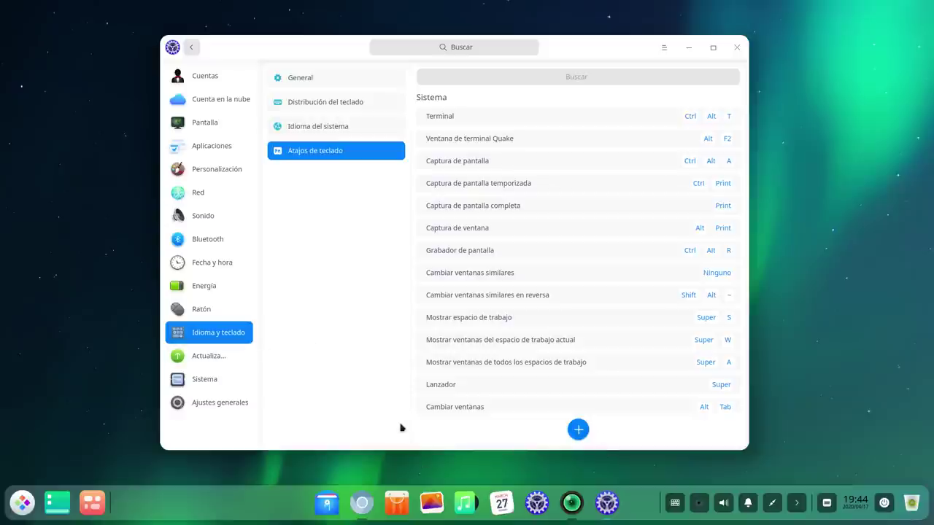
# View the updates page and its update settings, the system information, and the boot menu in the general settings.
pyautogui.click(225, 357)
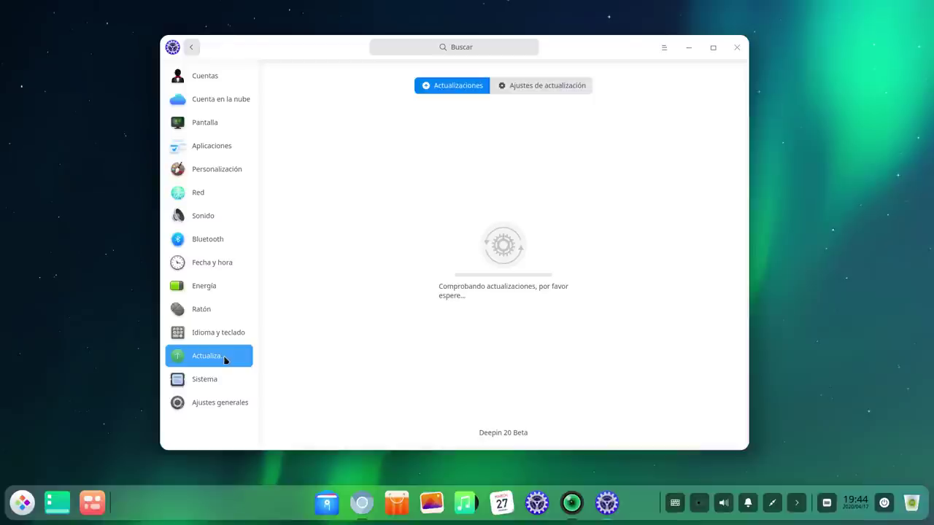
pyautogui.click(540, 88)
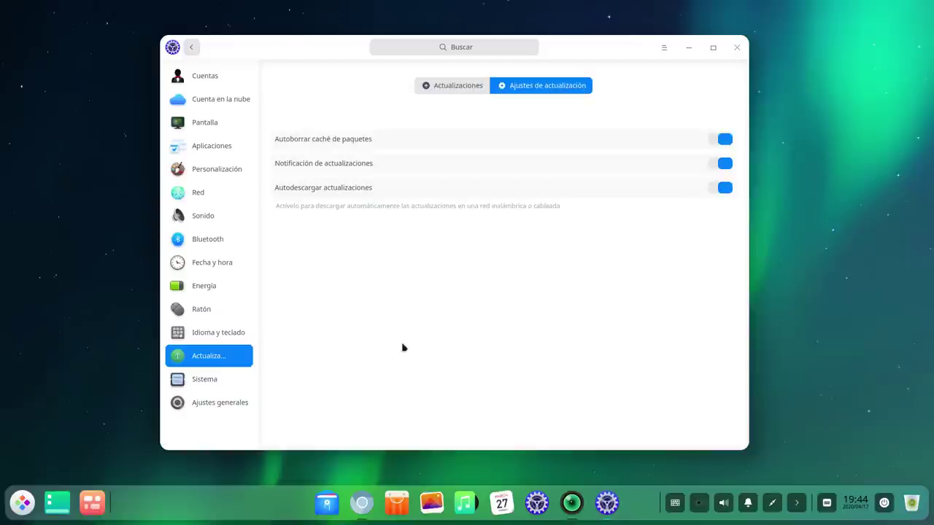
pyautogui.click(222, 380)
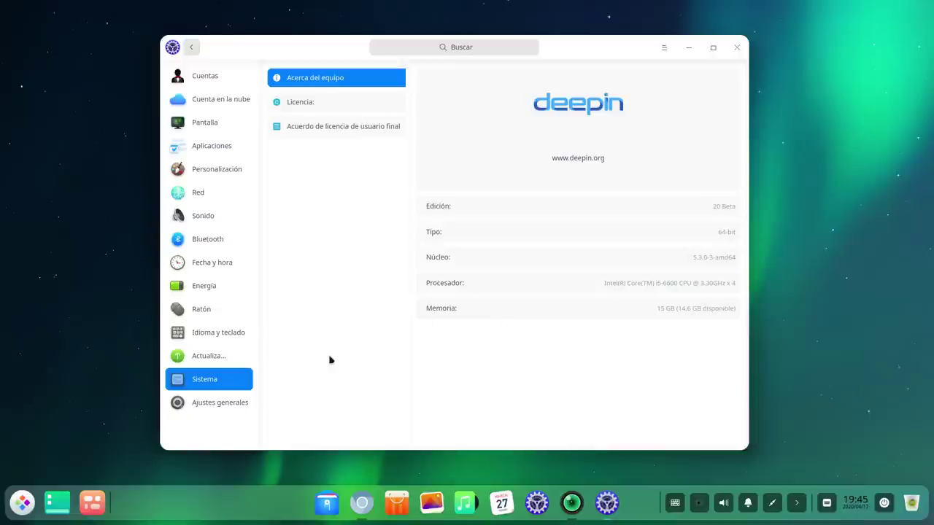
pyautogui.click(219, 407)
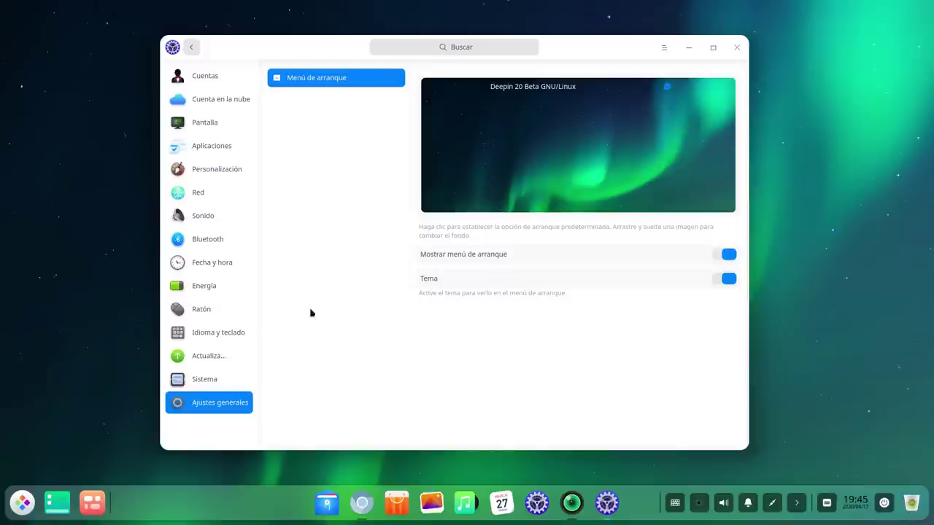
# Return to the overview of all settings categories, shift the window slightly, and close the settings.
pyautogui.click(191, 47)
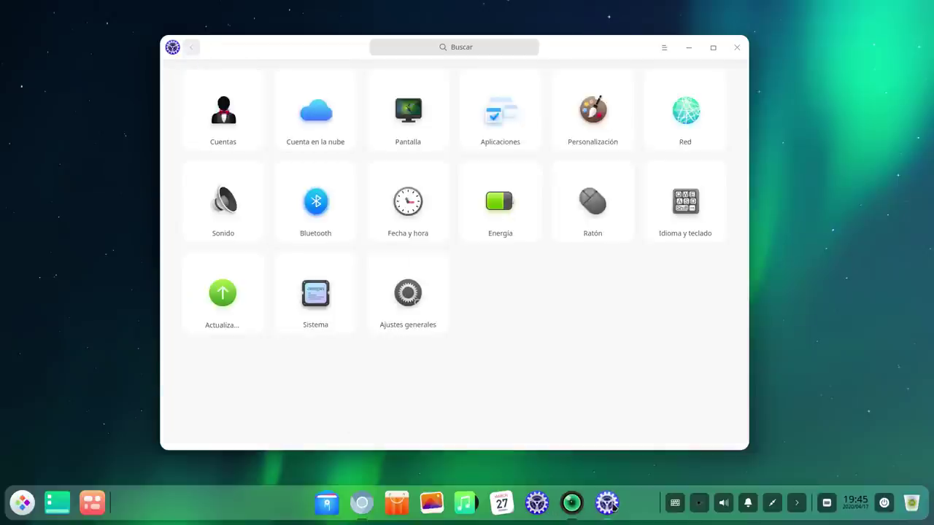
pyautogui.moveTo(613, 507)
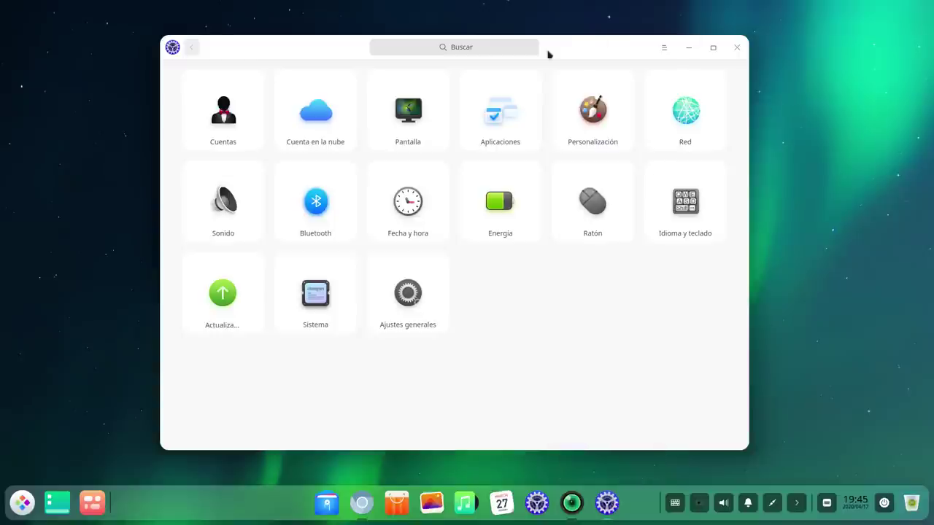
pyautogui.moveTo(342, 54); pyautogui.dragTo(327, 46)
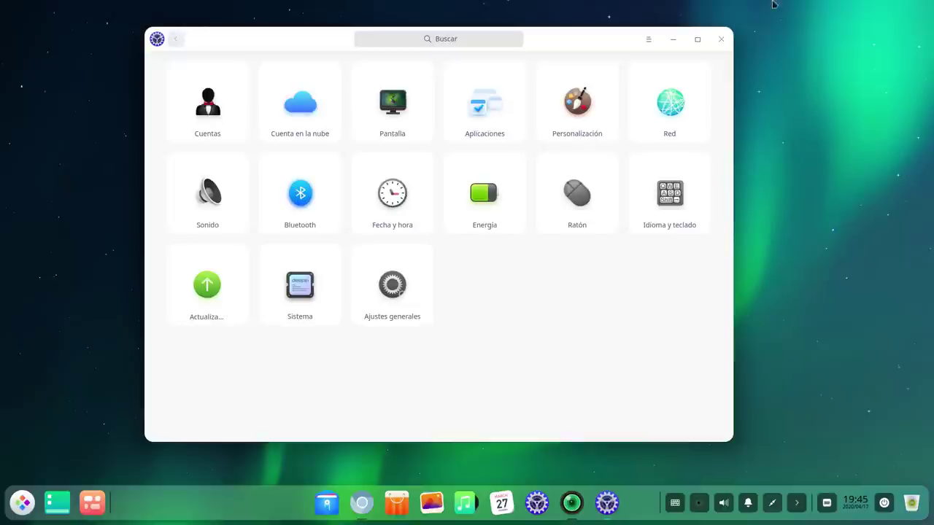
pyautogui.click(722, 39)
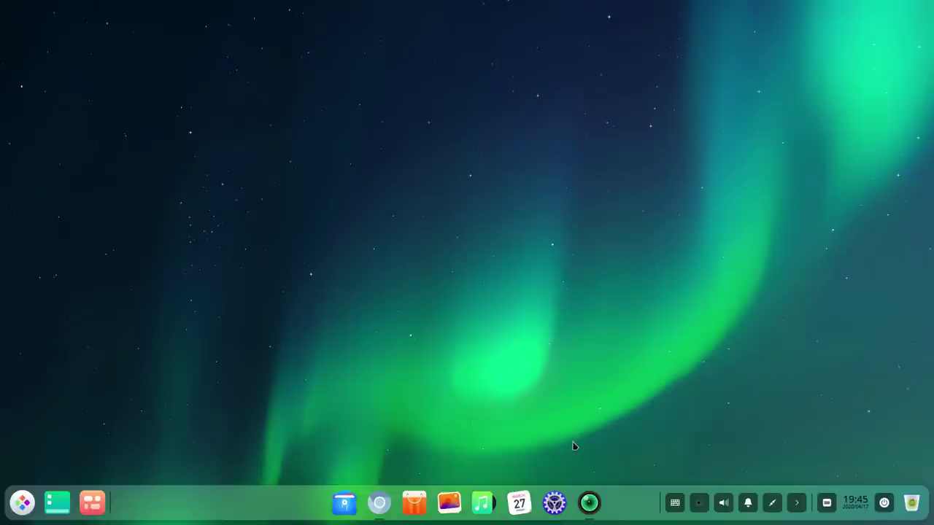
# Restore the SimpleScreenRecorder window and reposition it on the desktop, opening and dismissing the application launcher in between.
pyautogui.click(588, 503)
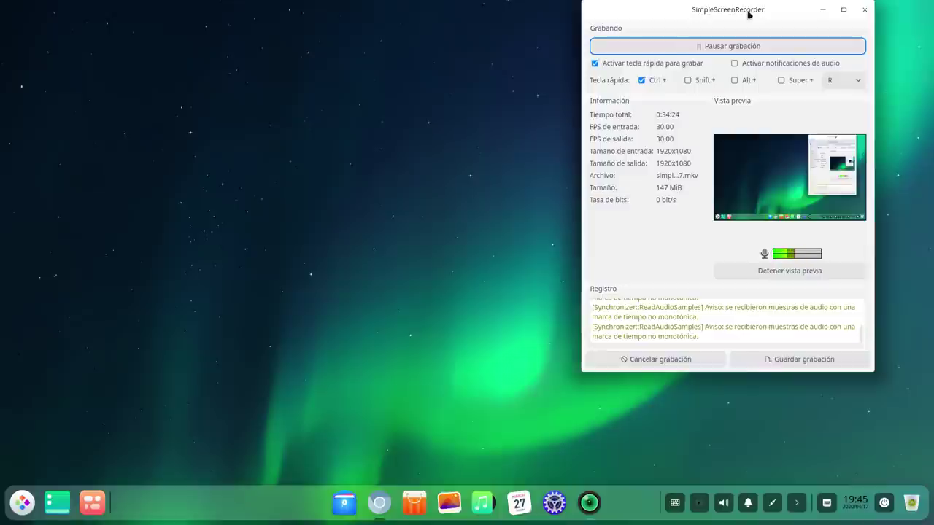
pyautogui.moveTo(747, 15); pyautogui.dragTo(728, 44)
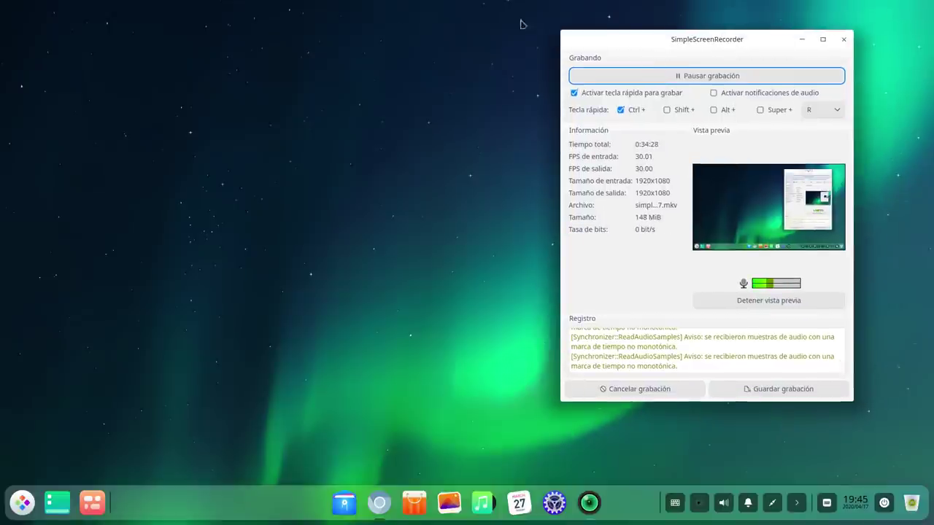
pyautogui.press('super')
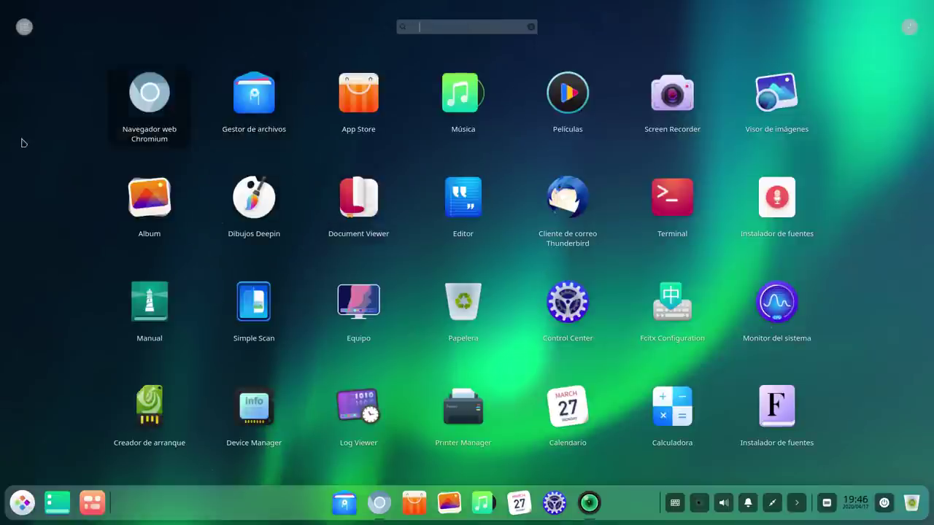
pyautogui.click(36, 109)
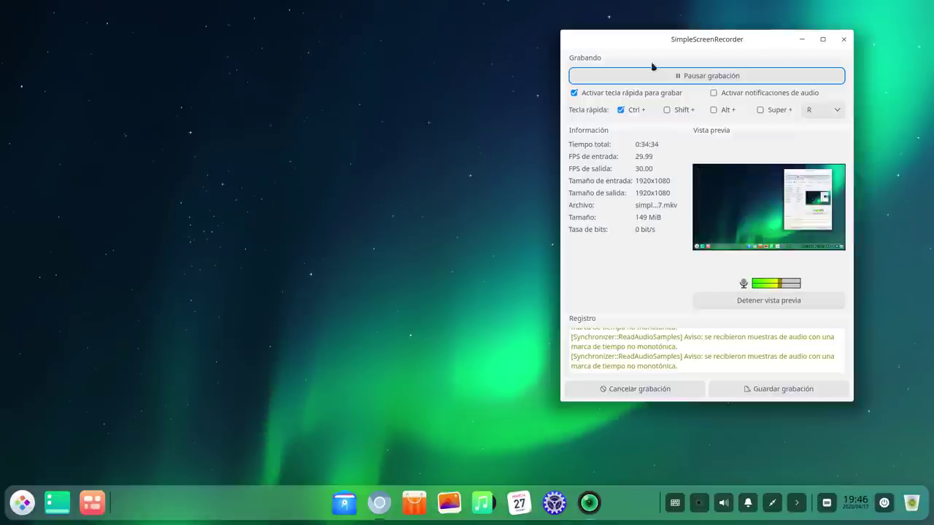
pyautogui.moveTo(667, 42); pyautogui.dragTo(690, 46)
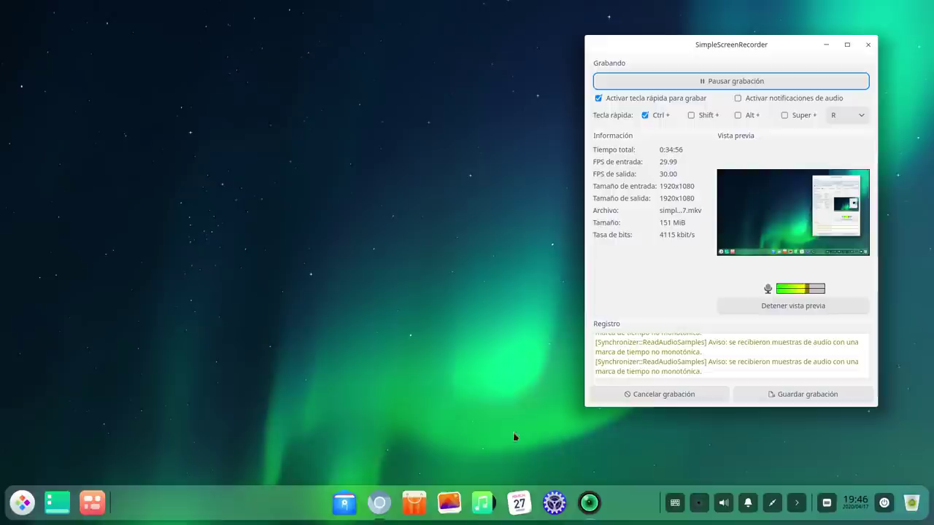
# Search the application launcher for "guv" and start guvcview to show the webcam image.
pyautogui.click(22, 502)
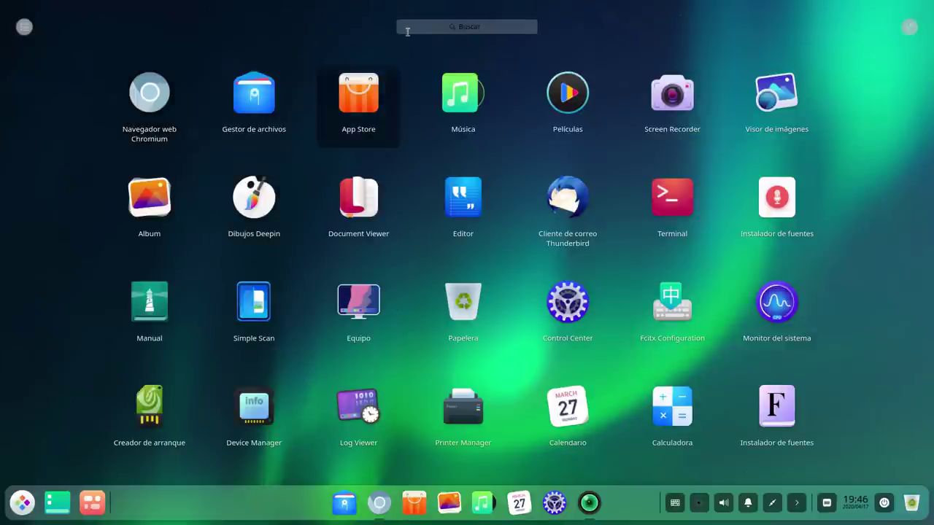
pyautogui.write('guv')
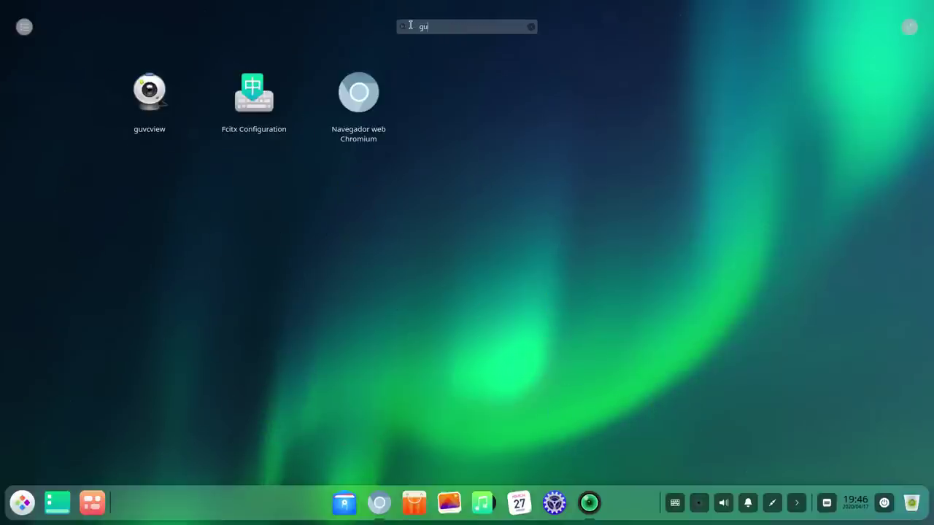
pyautogui.click(145, 88)
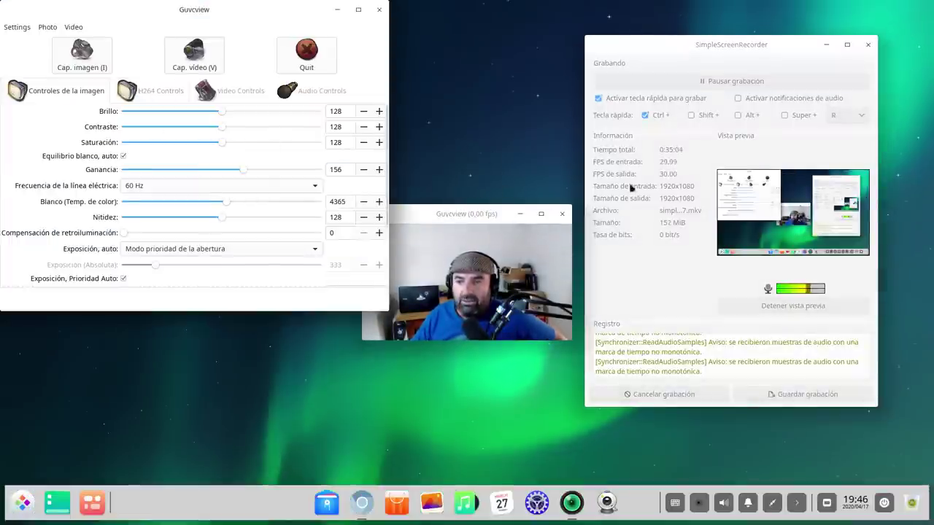
# Minimize SimpleScreenRecorder, place the webcam image in the desktop's upper-right corner, and move and minimize the Guvcview controls window.
pyautogui.moveTo(714, 44); pyautogui.dragTo(587, 52)
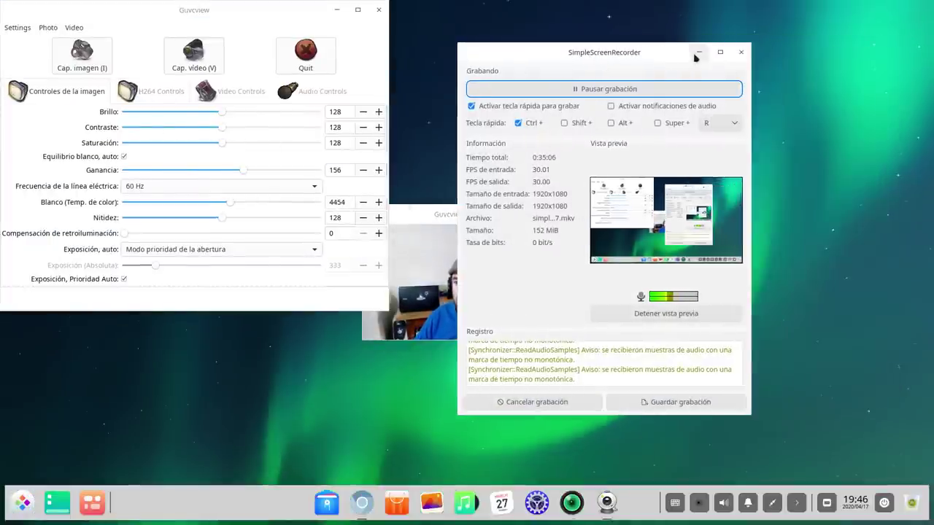
pyautogui.click(699, 52)
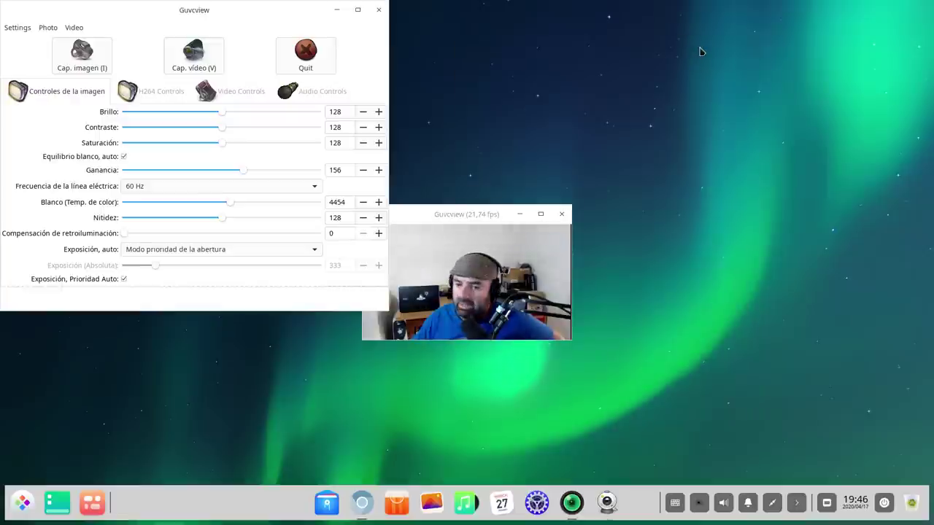
pyautogui.moveTo(442, 214); pyautogui.dragTo(784, 23)
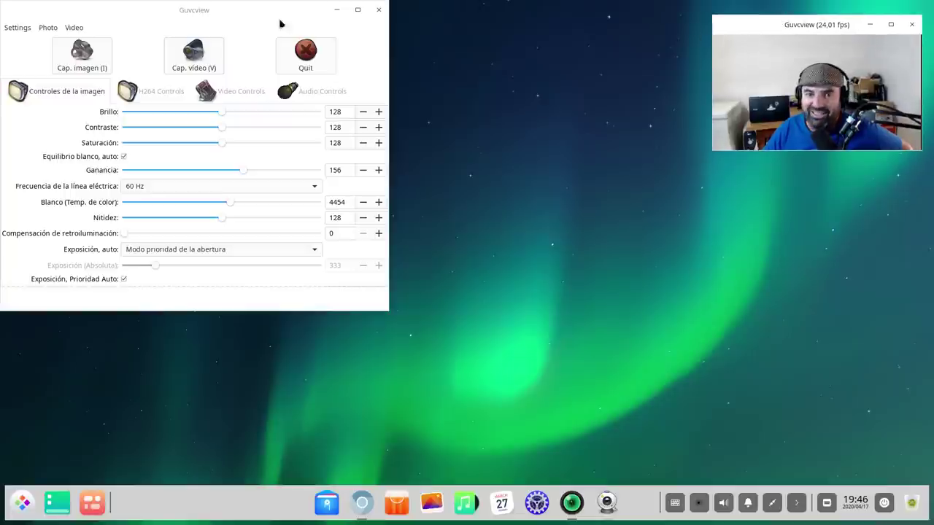
pyautogui.moveTo(229, 10); pyautogui.dragTo(332, 9)
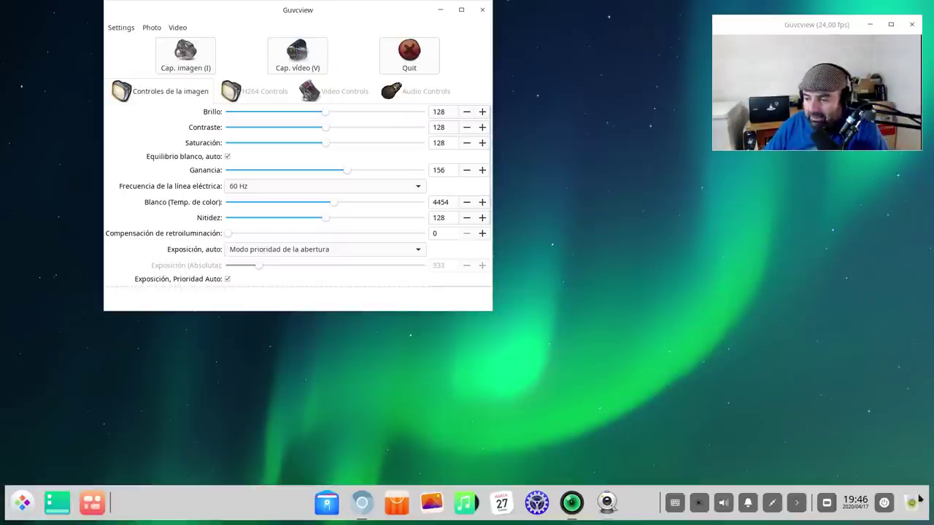
pyautogui.moveTo(606, 504)
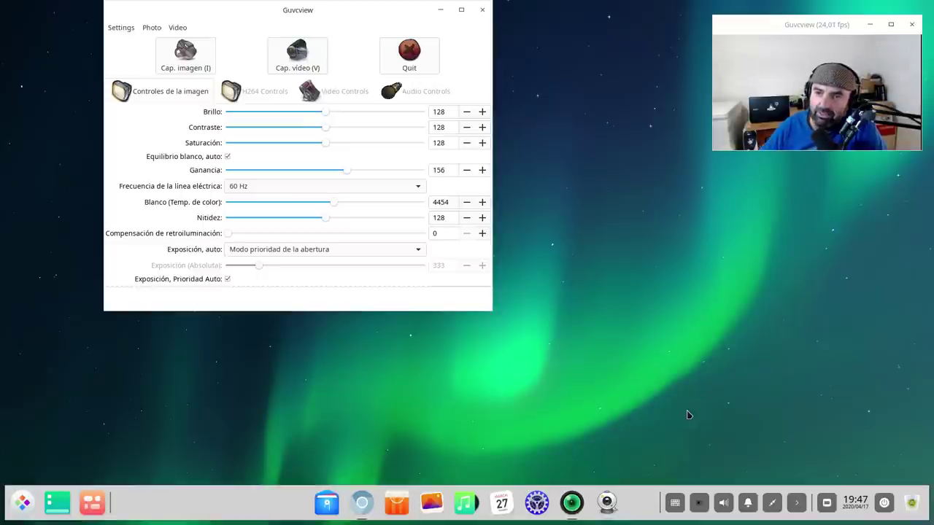
pyautogui.click(440, 9)
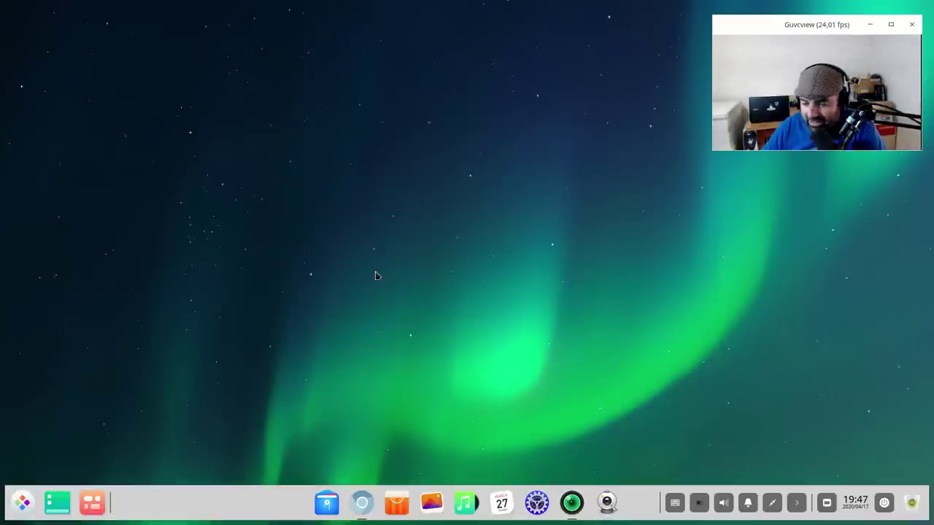
# Switch the dock to Modo eficiente and back to Modo elegante.
pyautogui.rightClick(218, 505)
pyautogui.moveTo(247, 452)
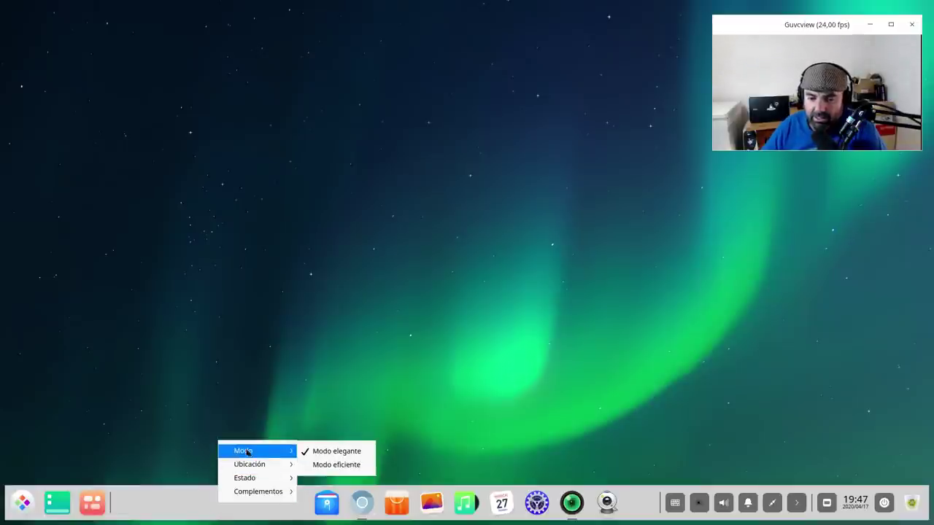
pyautogui.click(326, 465)
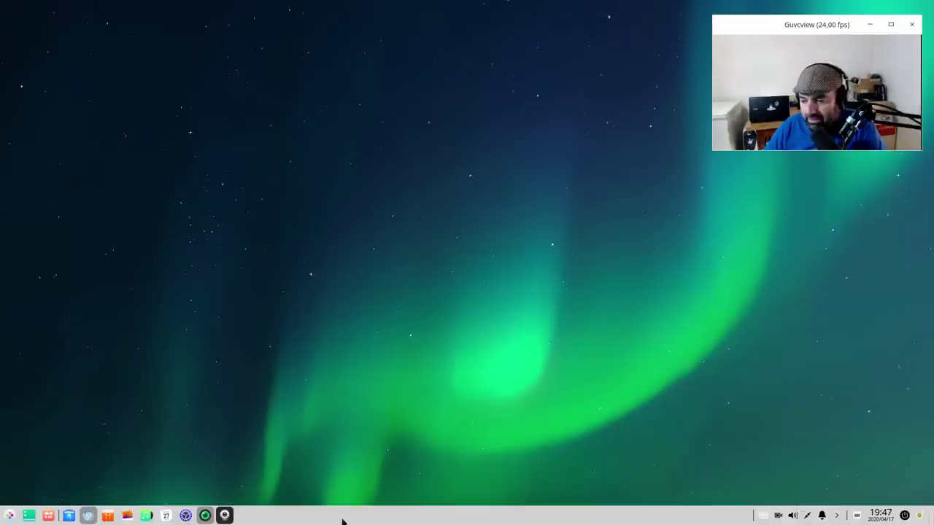
pyautogui.rightClick(374, 520)
pyautogui.moveTo(406, 464)
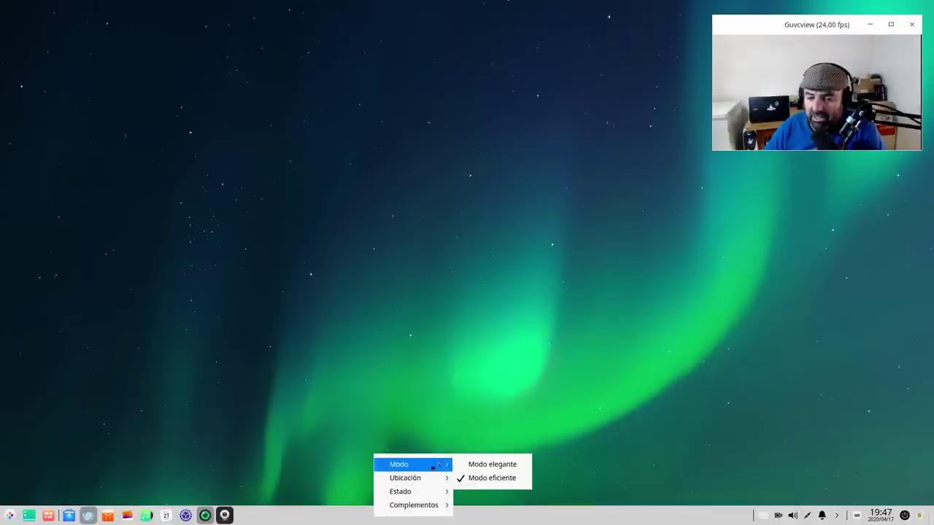
pyautogui.click(482, 464)
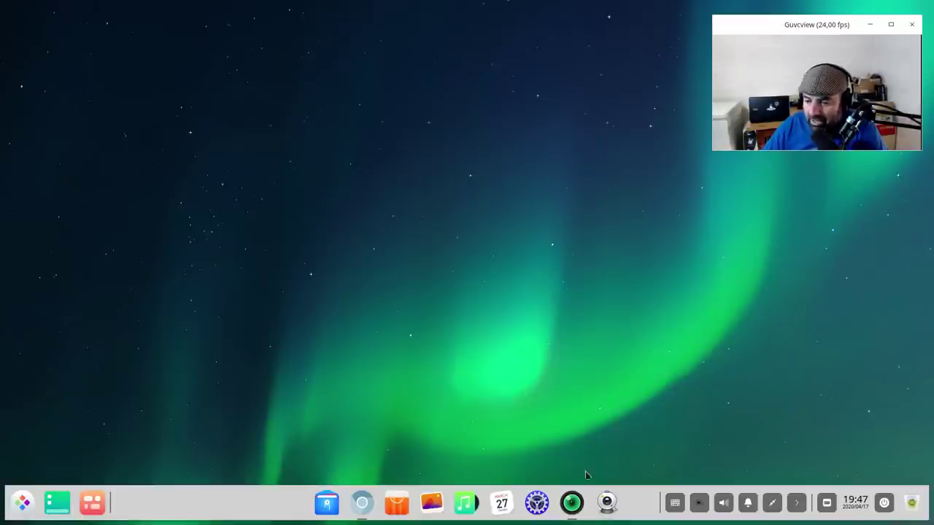
# Quit Guvcview from its restored controls window, and open the file manager toward the upper-left part of the desktop.
pyautogui.click(606, 503)
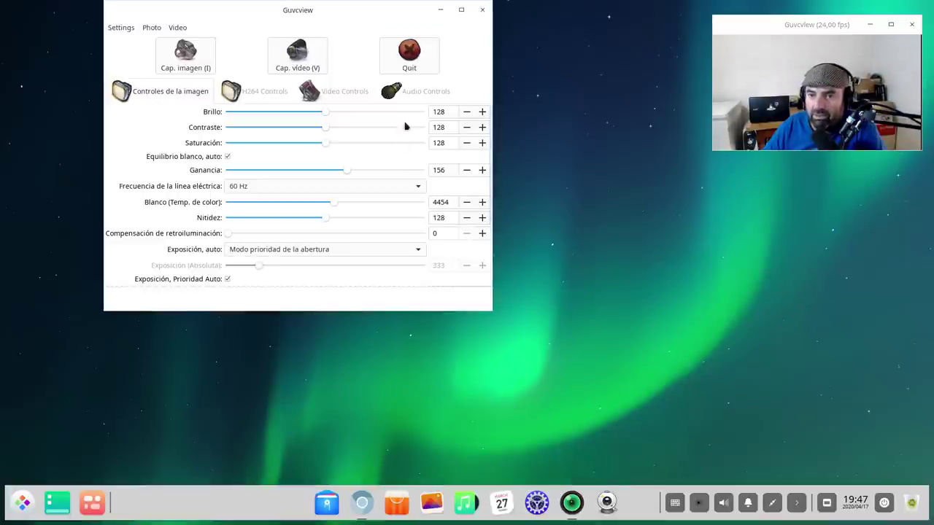
pyautogui.click(409, 58)
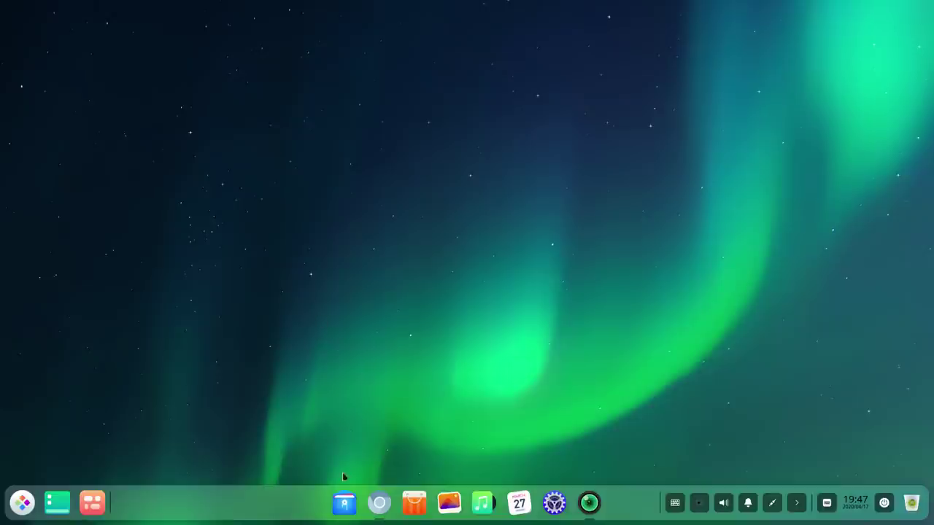
pyautogui.click(344, 503)
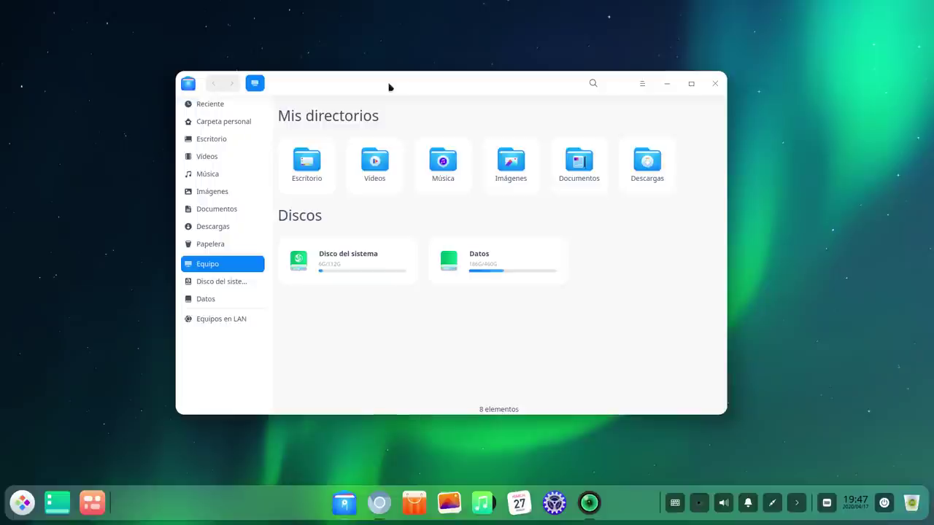
pyautogui.moveTo(540, 84); pyautogui.dragTo(467, 55)
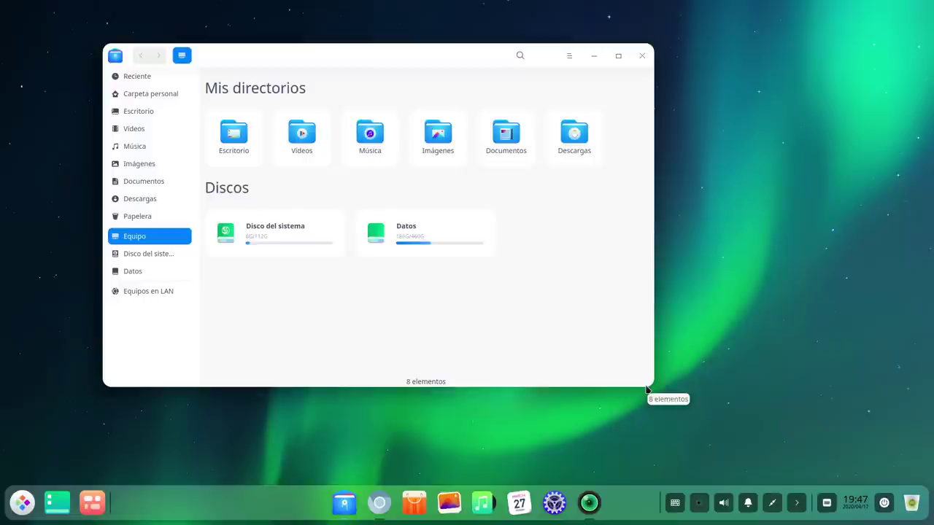
pyautogui.moveTo(434, 55); pyautogui.dragTo(356, 48)
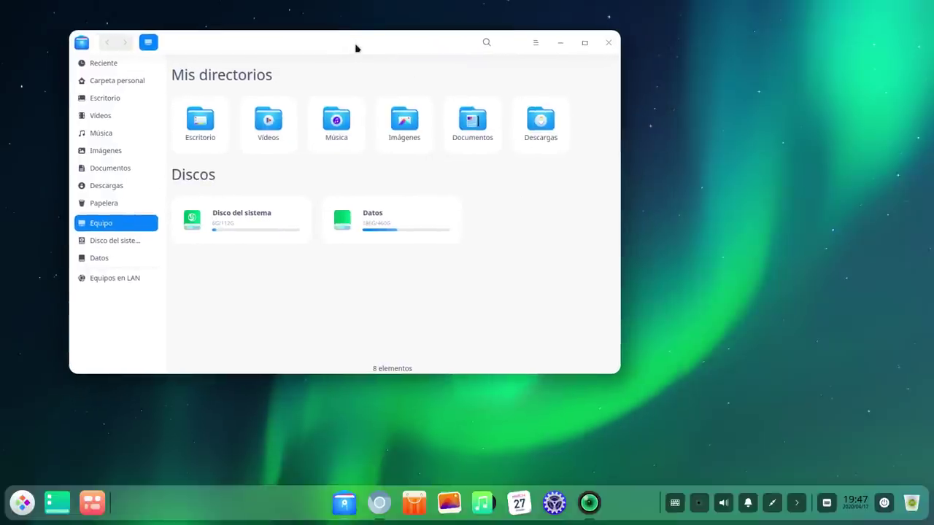
# Open the system settings, minimize the file manager behind them, and reposition the settings window toward the upper left of the desktop.
pyautogui.click(548, 507)
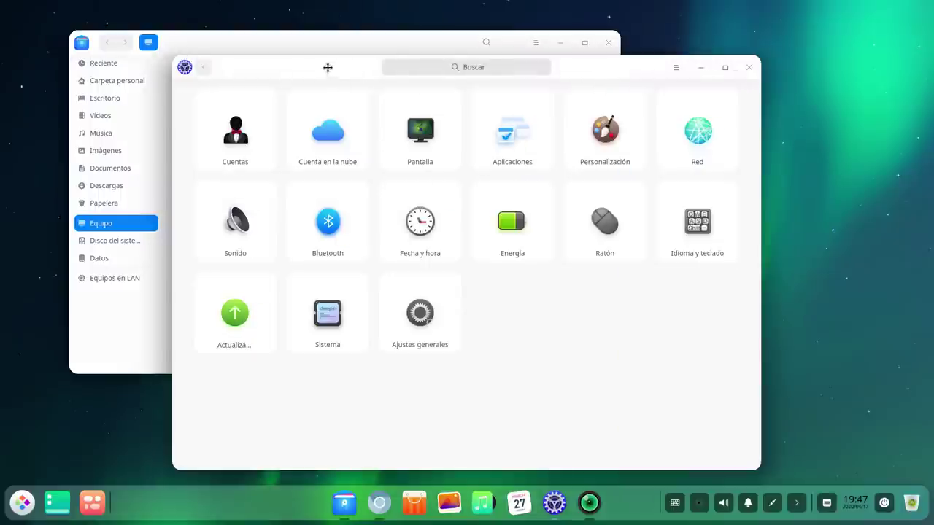
pyautogui.moveTo(328, 67); pyautogui.dragTo(382, 64)
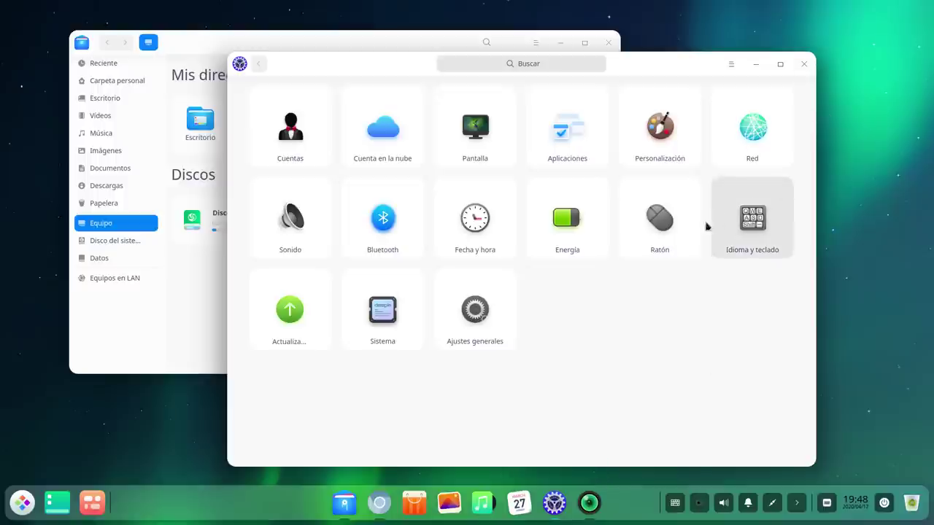
pyautogui.click(559, 42)
pyautogui.moveTo(642, 65); pyautogui.dragTo(487, 28)
# Restore SimpleScreenRecorder, shift it to the right over the settings window, and minimize both windows.
pyautogui.click(590, 503)
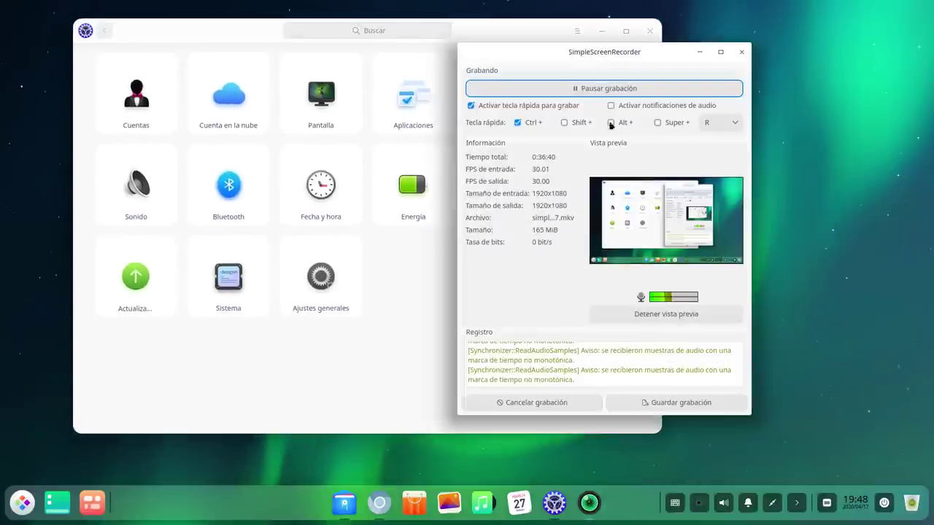
pyautogui.moveTo(554, 63); pyautogui.dragTo(663, 81)
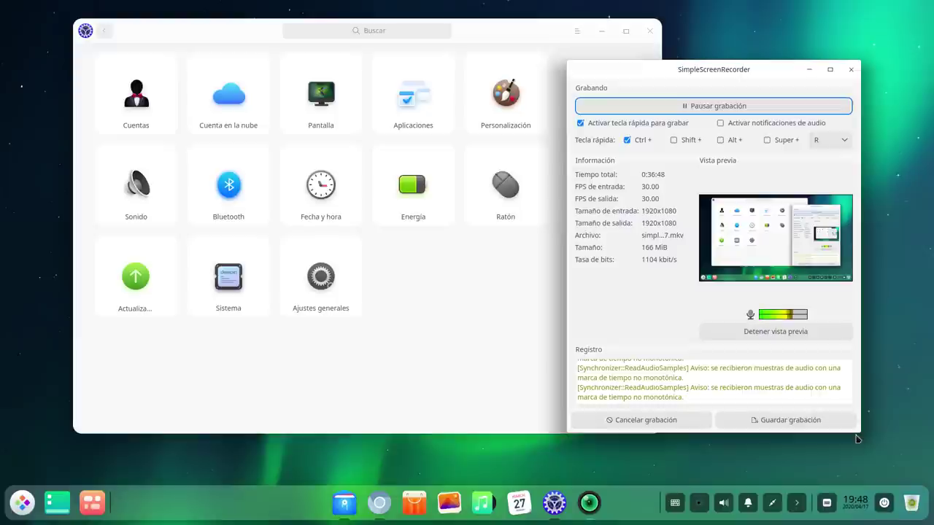
pyautogui.click(603, 42)
pyautogui.click(602, 32)
pyautogui.moveTo(644, 70); pyautogui.dragTo(646, 65)
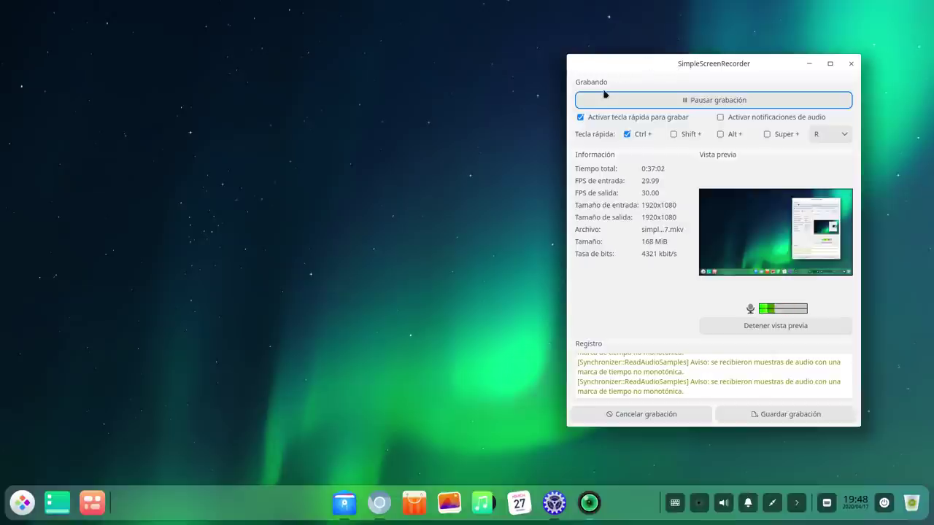
pyautogui.click(809, 64)
# Restore the file manager and browse the system disk to the etc/apt folder.
pyautogui.click(344, 502)
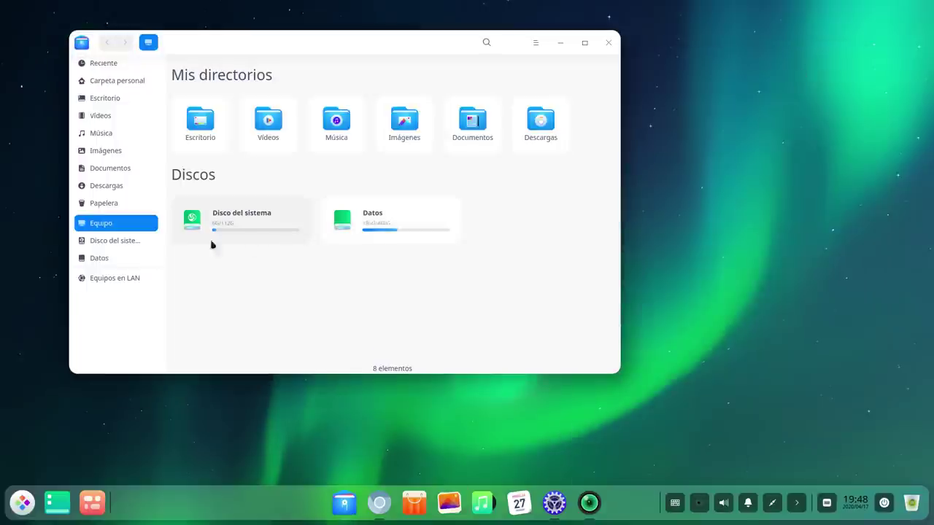
pyautogui.click(130, 243)
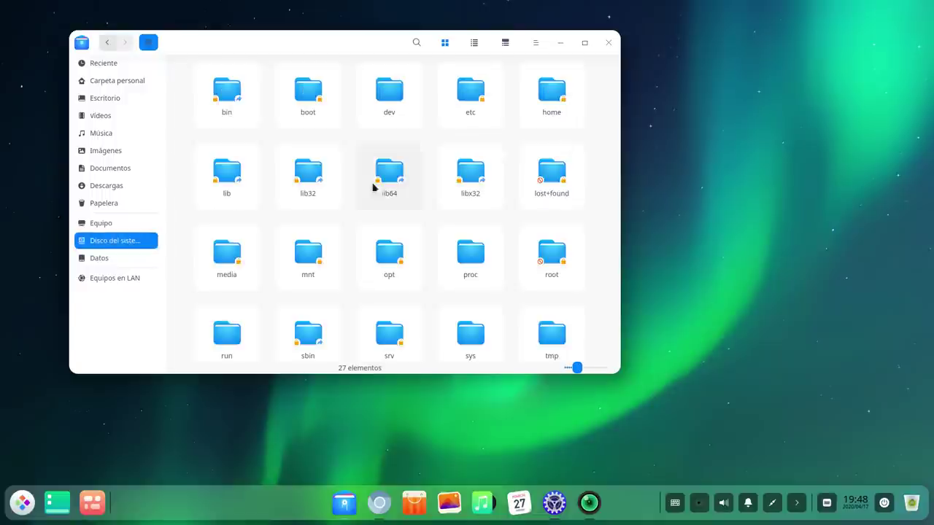
pyautogui.click(470, 102)
pyautogui.doubleClick(469, 101)
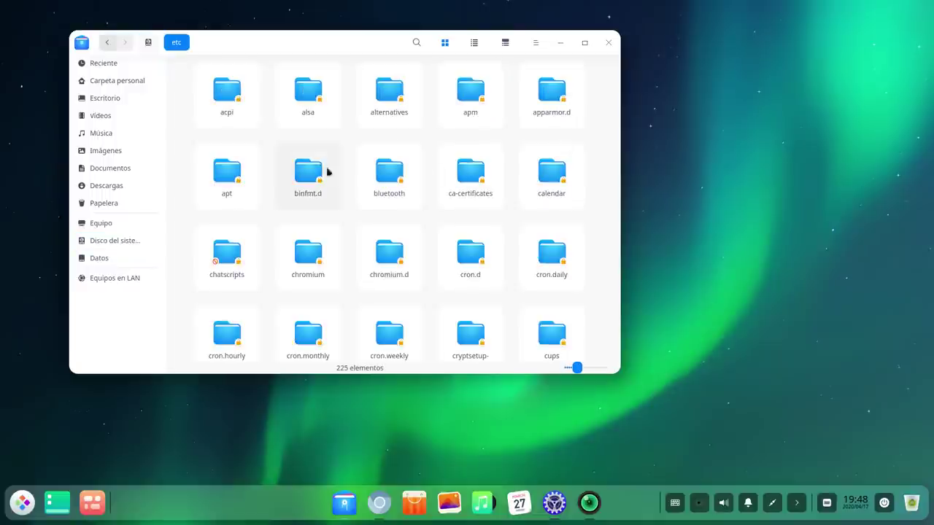
pyautogui.doubleClick(228, 174)
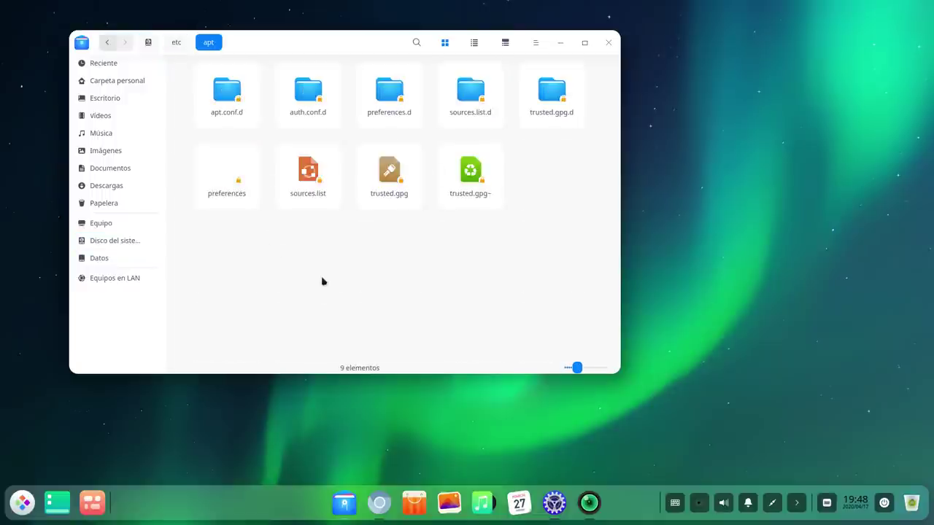
# View sources.list in Deepin Text Editor, highlight the "apricot main contrib non-free" part of the deb line, and close the editor.
pyautogui.rightClick(310, 186)
pyautogui.moveTo(342, 204)
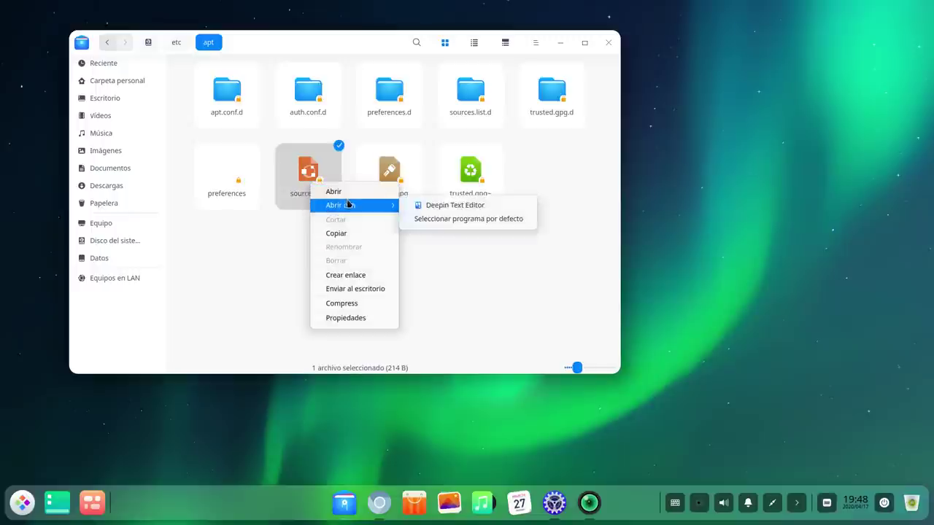
pyautogui.click(455, 206)
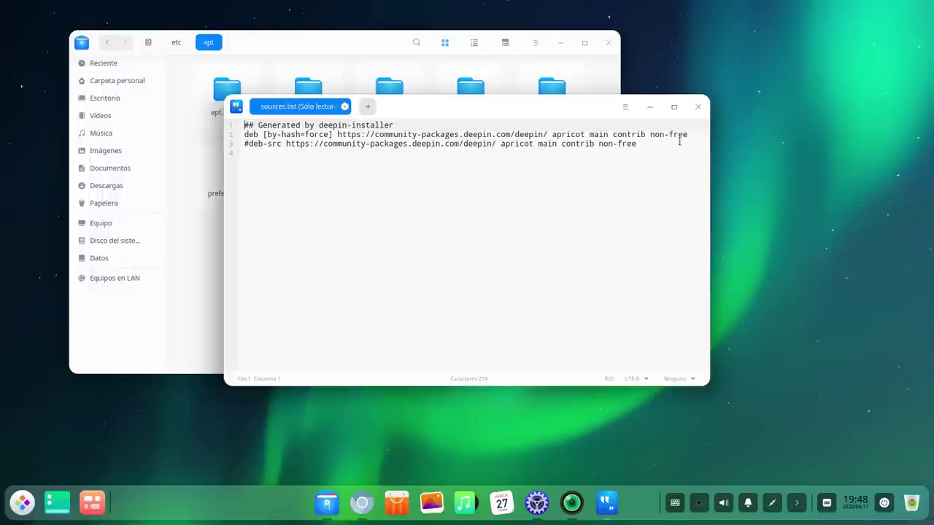
pyautogui.moveTo(690, 135); pyautogui.dragTo(558, 135)
pyautogui.click(590, 175)
pyautogui.click(698, 106)
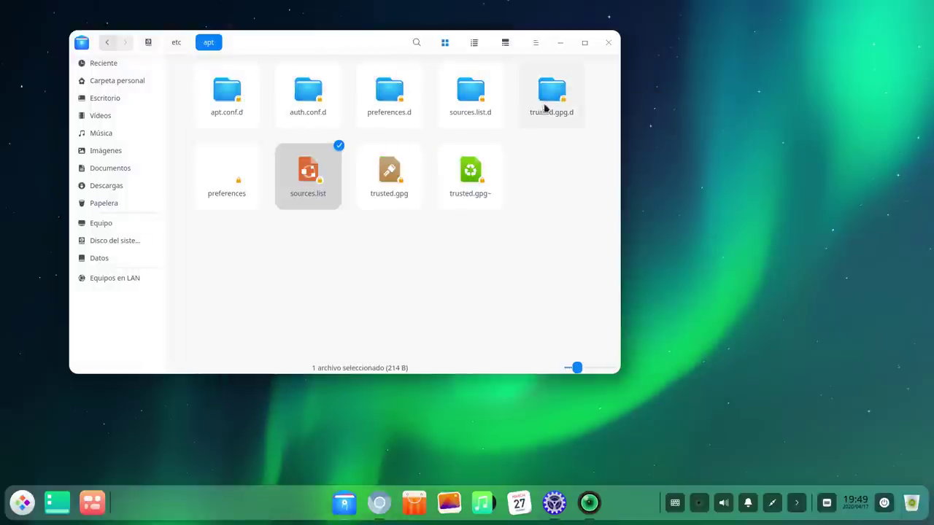
# Enter the sources.list.d folder, view appstore.list in Deepin Text Editor, and close the editor.
pyautogui.doubleClick(474, 91)
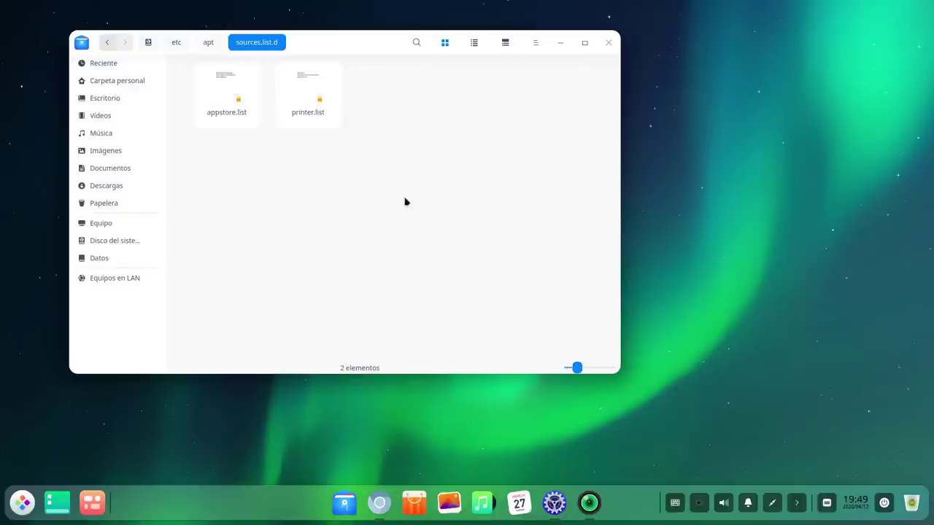
pyautogui.rightClick(219, 106)
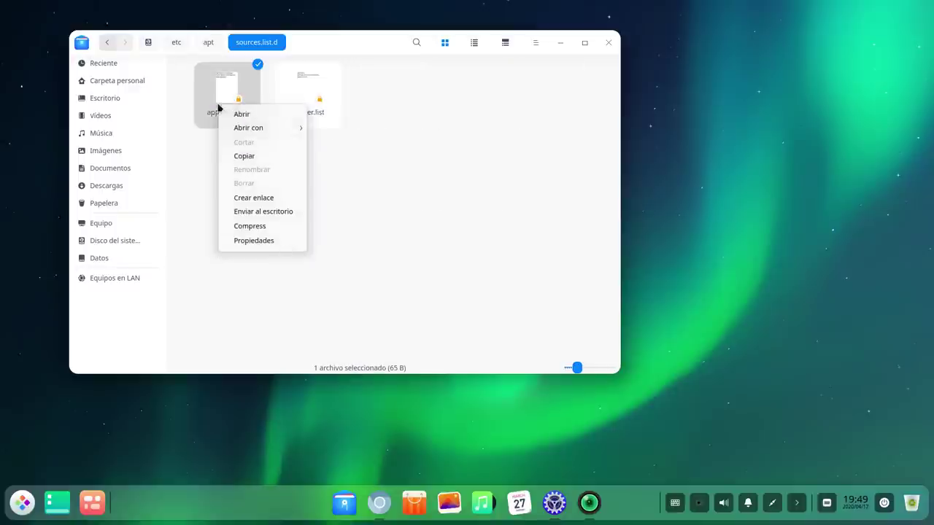
pyautogui.moveTo(248, 129)
pyautogui.click(338, 130)
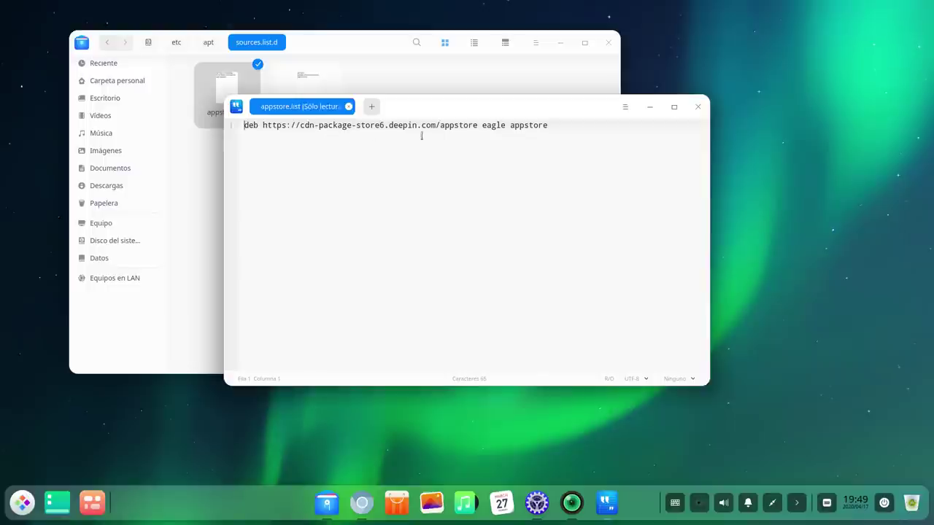
pyautogui.moveTo(470, 108); pyautogui.dragTo(489, 121)
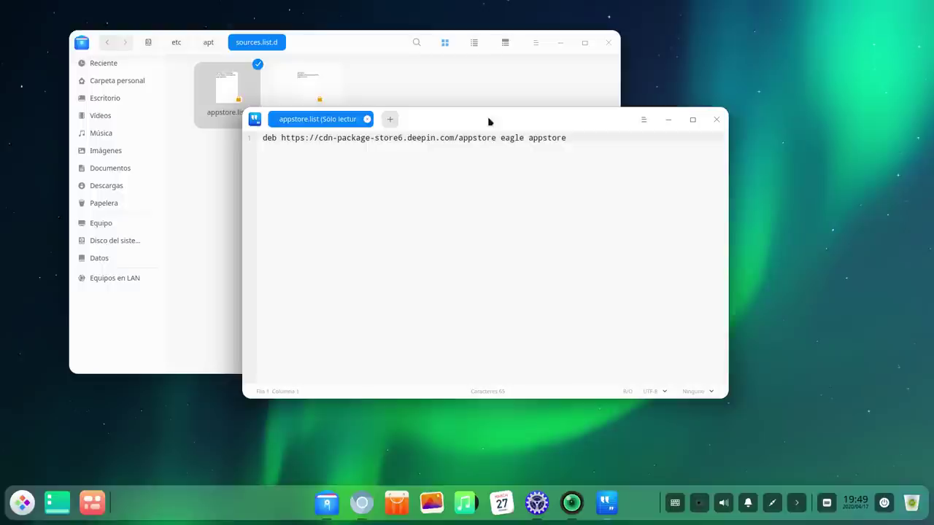
pyautogui.click(715, 123)
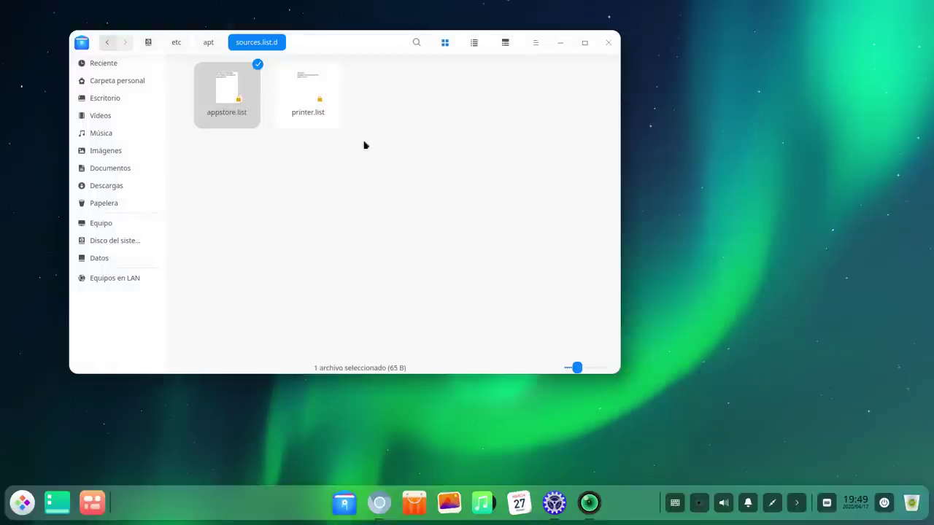
# View printer.list in Deepin Text Editor, close the editor, and move the file manager toward the middle of the desktop.
pyautogui.rightClick(310, 103)
pyautogui.moveTo(344, 119)
pyautogui.click(423, 120)
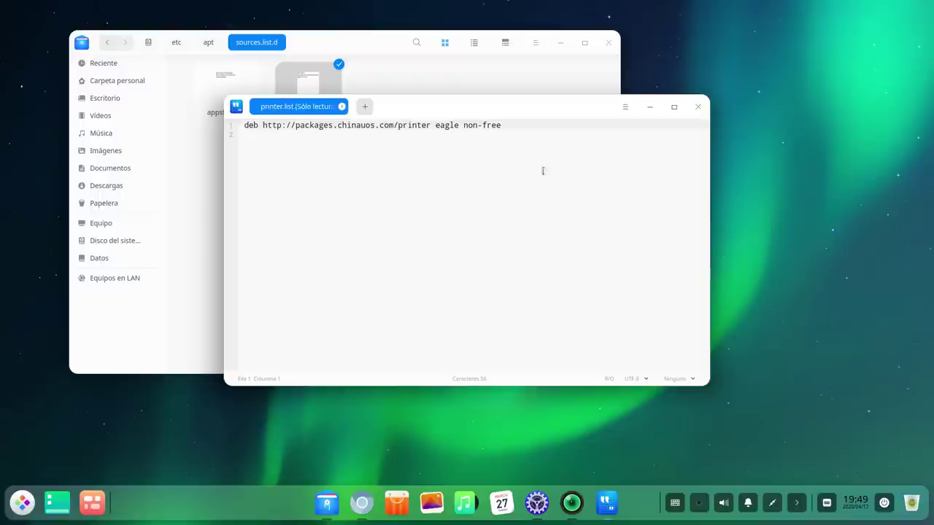
pyautogui.click(697, 107)
pyautogui.click(408, 111)
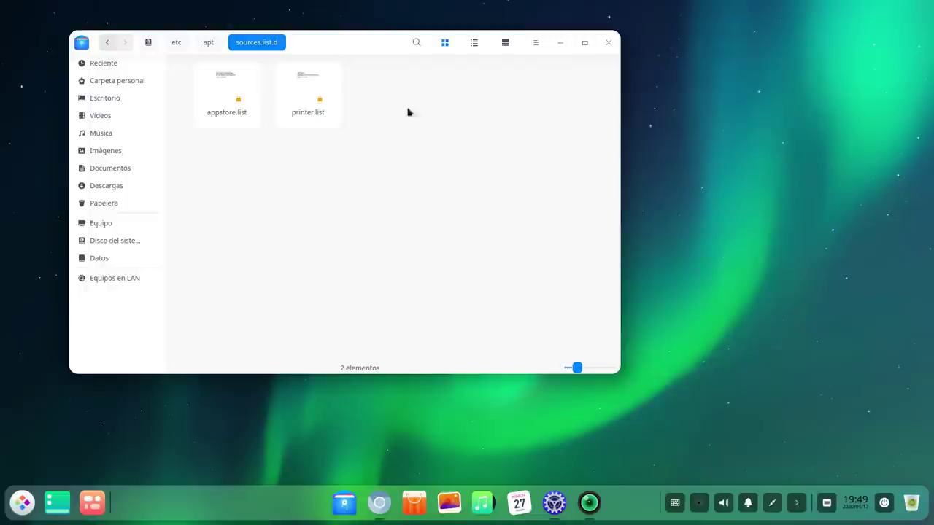
pyautogui.moveTo(358, 43); pyautogui.dragTo(467, 56)
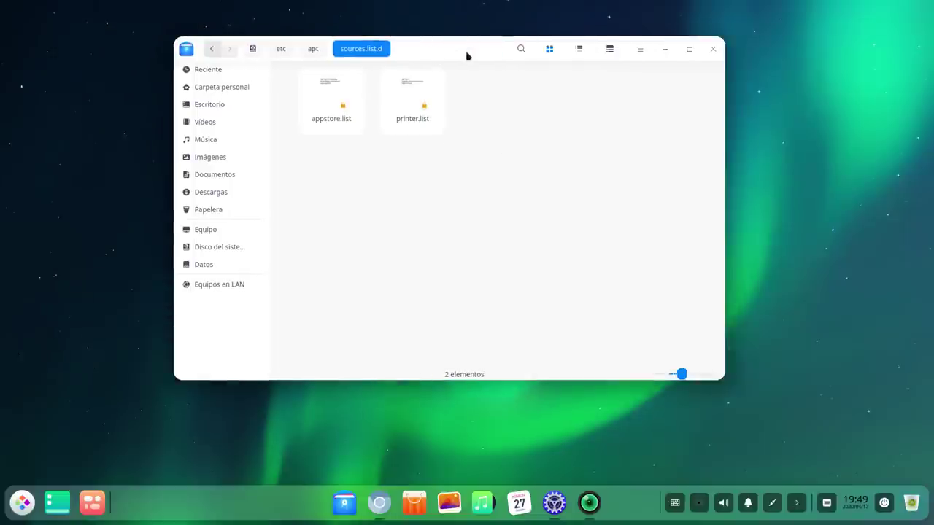
# Close the file manager, switch to Chromium, and review the MuyLinux article on Deepin 20 Beta down to its closing paragraphs.
pyautogui.click(712, 49)
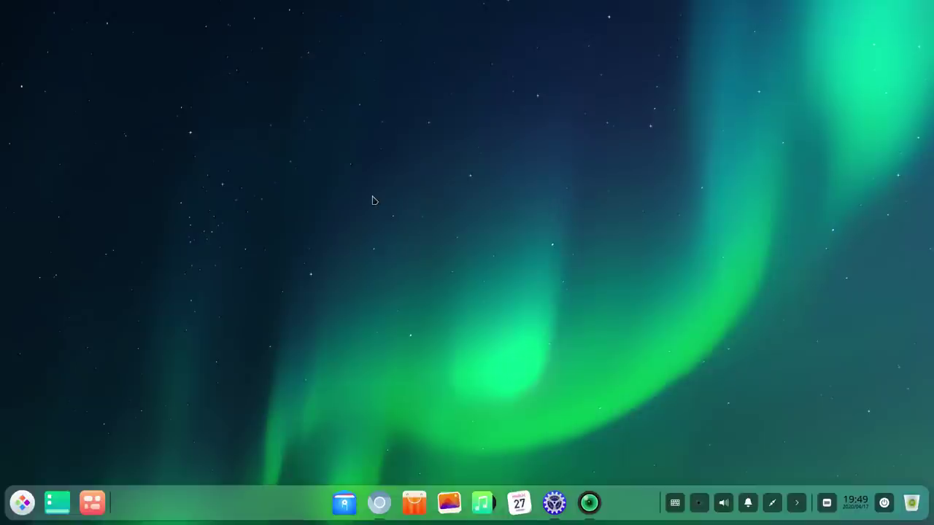
pyautogui.click(379, 503)
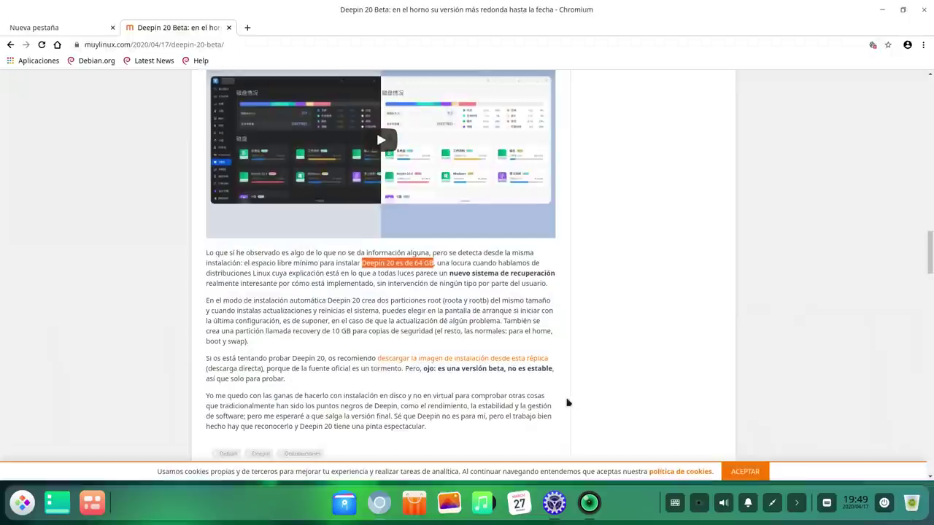
pyautogui.scroll(15, 568, 402)
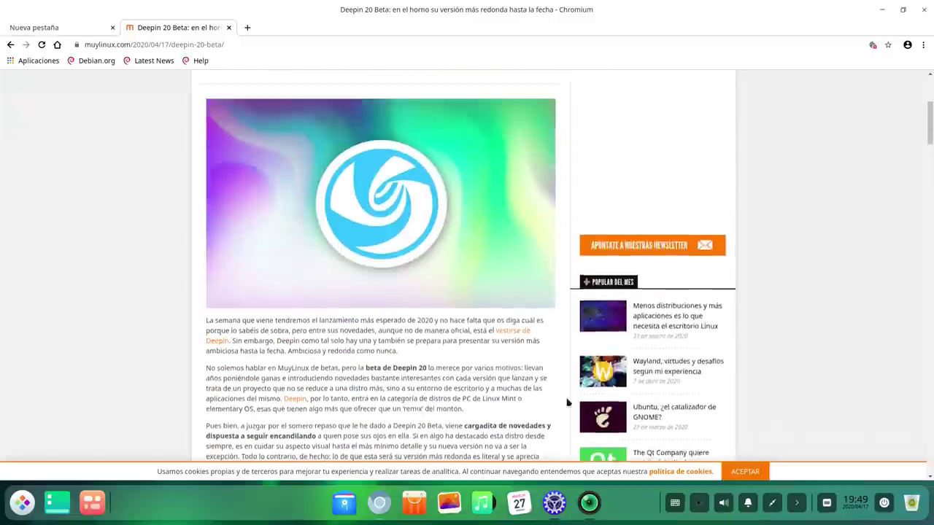
pyautogui.scroll(4, 561, 407)
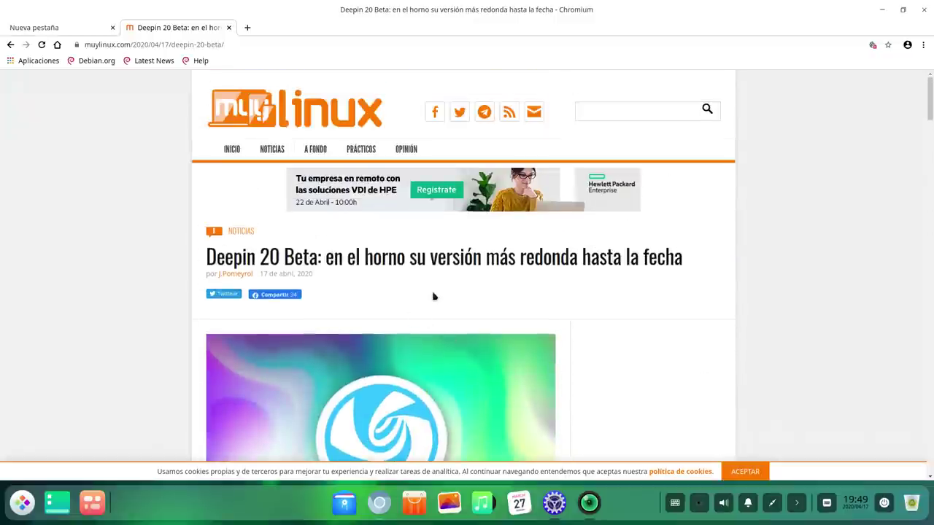
pyautogui.scroll(-5, 169, 317)
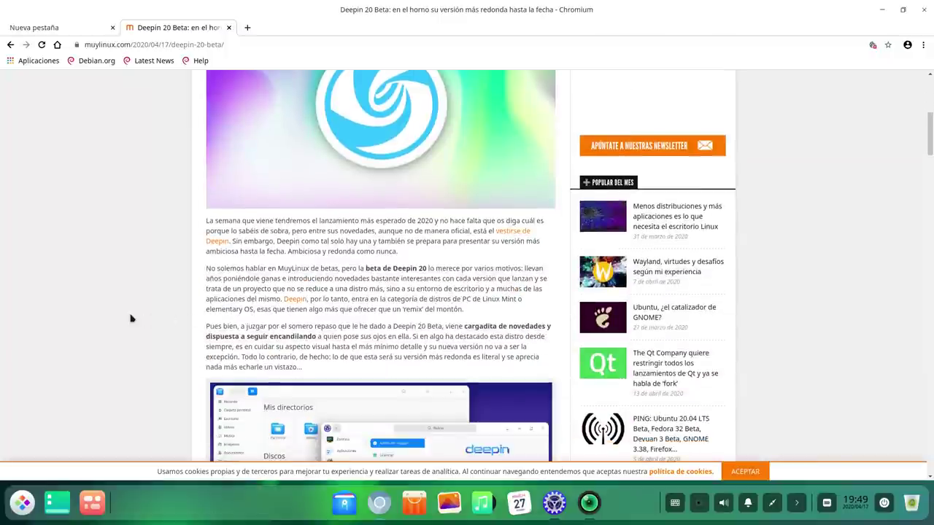
pyautogui.scroll(-12, 131, 318)
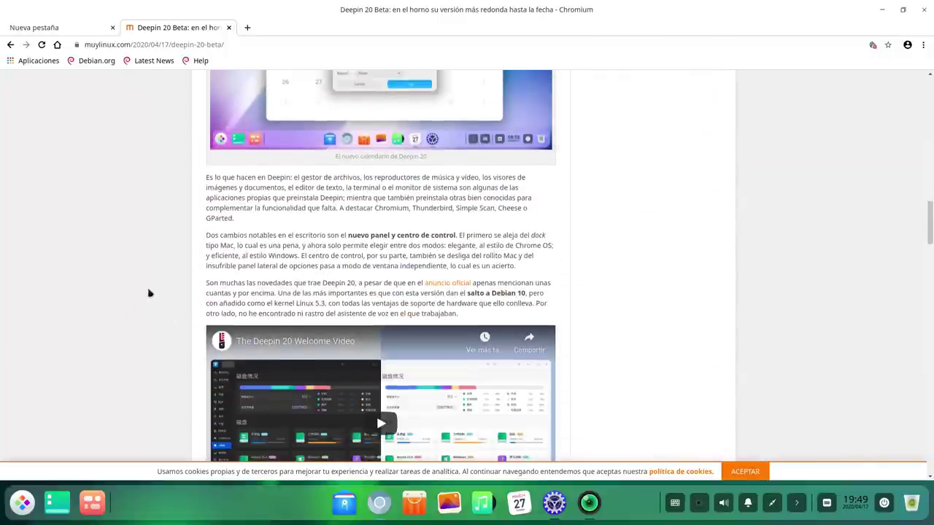
pyautogui.scroll(6, 146, 288)
pyautogui.scroll(-2, 143, 283)
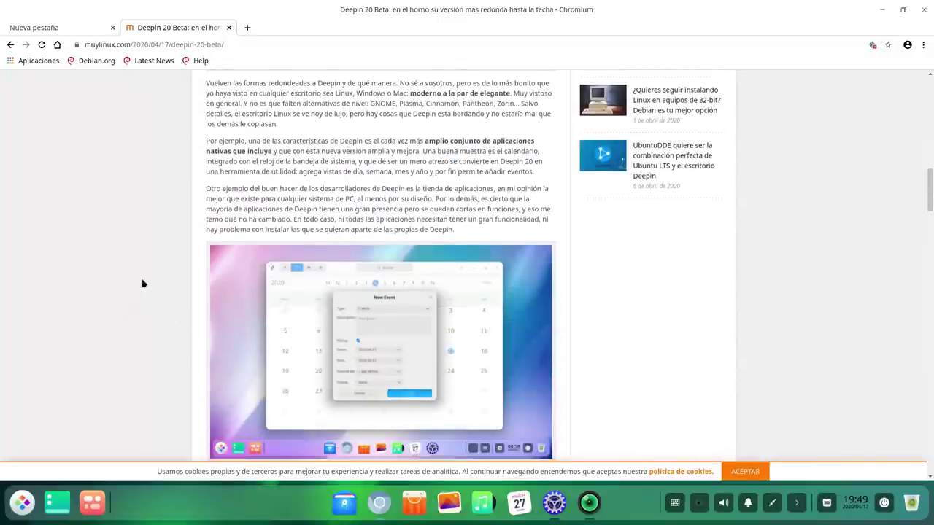
pyautogui.scroll(-10, 143, 283)
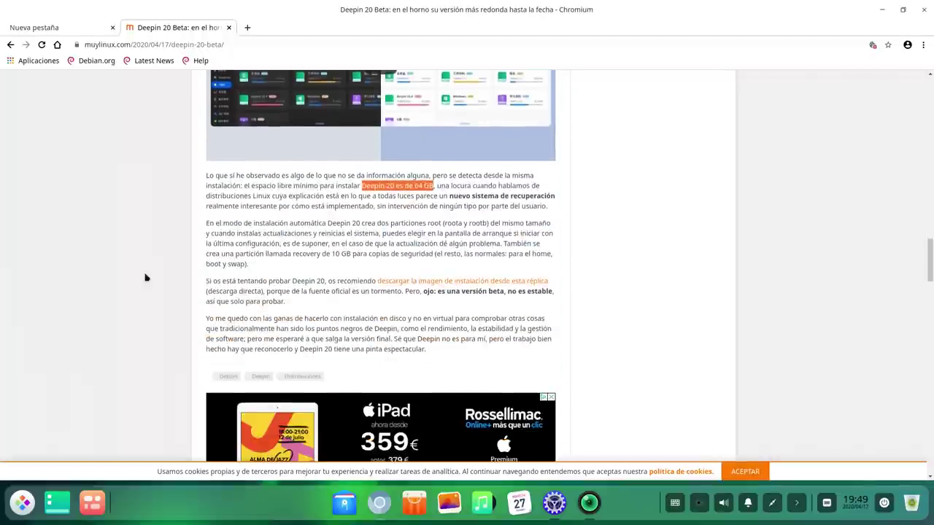
pyautogui.scroll(-2, 145, 277)
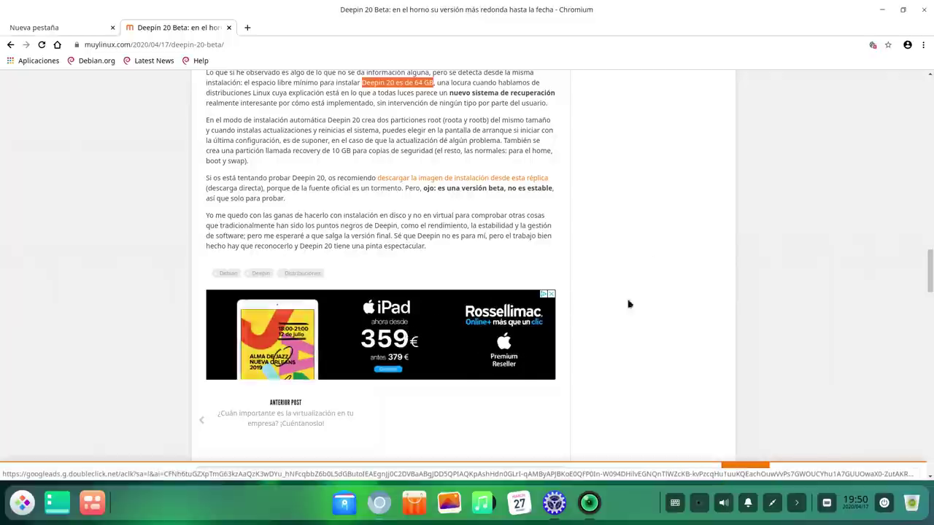
# Return to the headline of the Deepin 20 Beta article and minimize the browser window.
pyautogui.scroll(2, 638, 305)
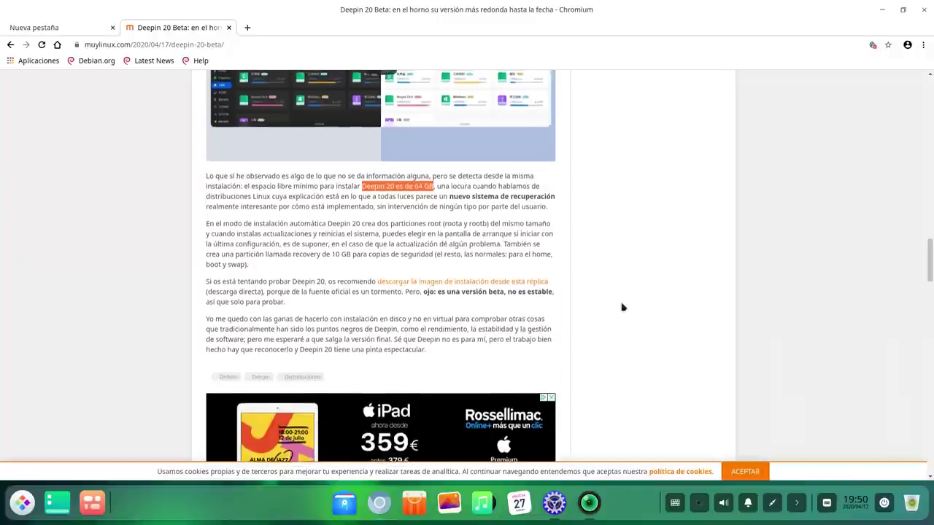
pyautogui.scroll(10, 621, 306)
pyautogui.scroll(10, 622, 298)
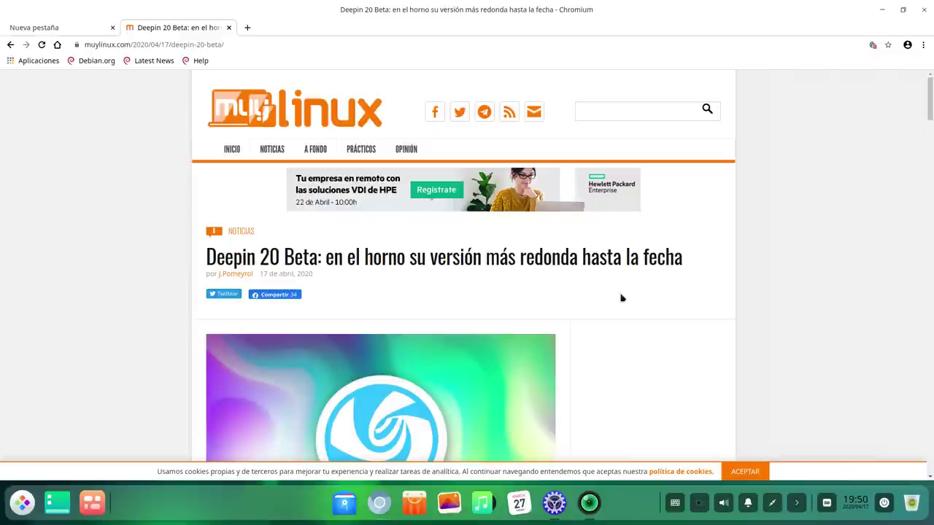
pyautogui.click(883, 11)
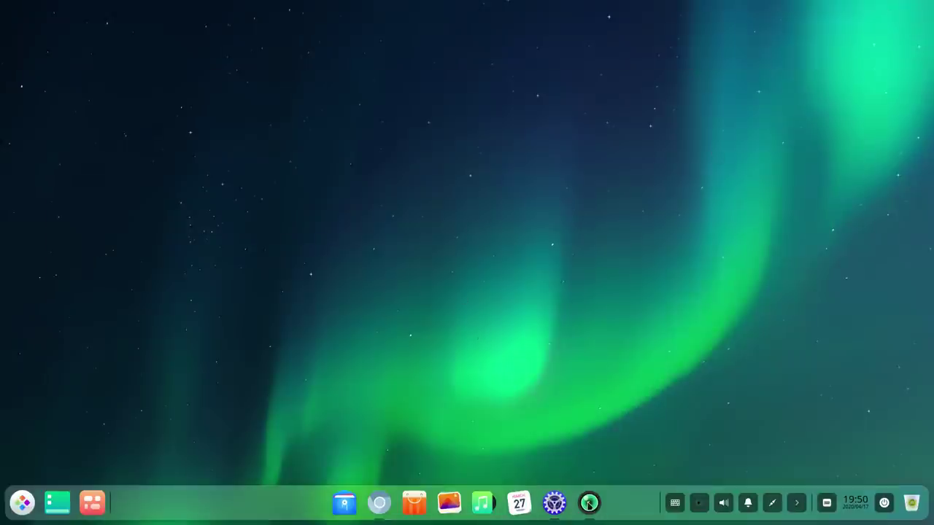
# Restore the SimpleScreenRecorder and control center windows, shrink the control center to five icons per row, and arrange both side by side.
pyautogui.click(588, 504)
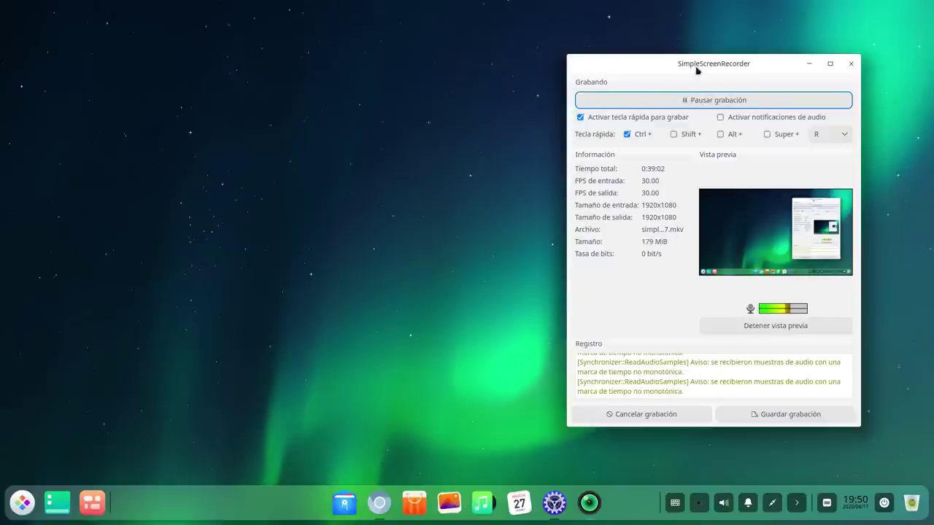
pyautogui.moveTo(698, 64); pyautogui.dragTo(709, 45)
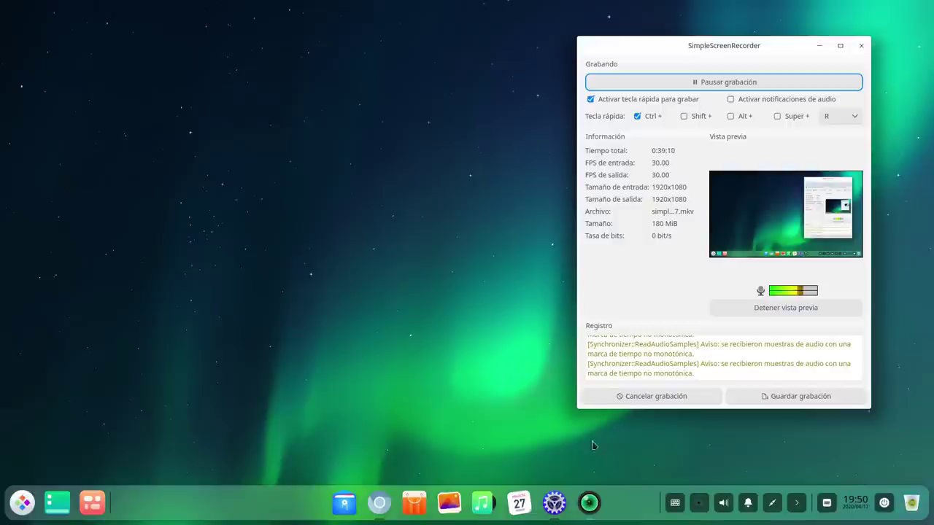
pyautogui.click(554, 502)
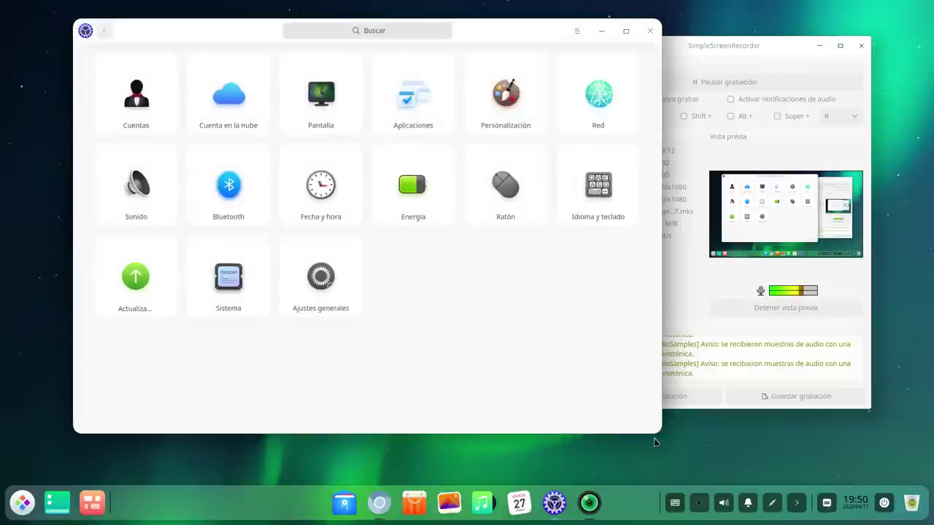
pyautogui.moveTo(658, 434); pyautogui.dragTo(554, 381)
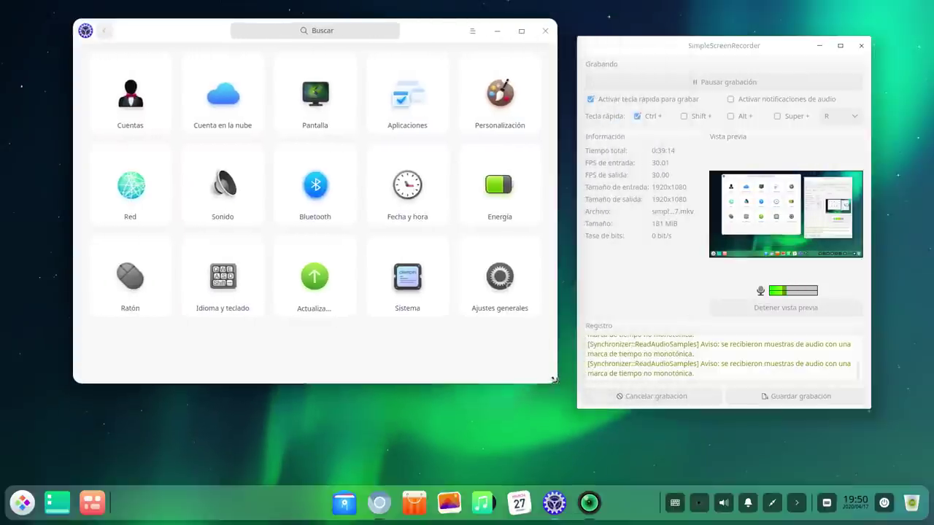
pyautogui.moveTo(206, 31); pyautogui.dragTo(183, 24)
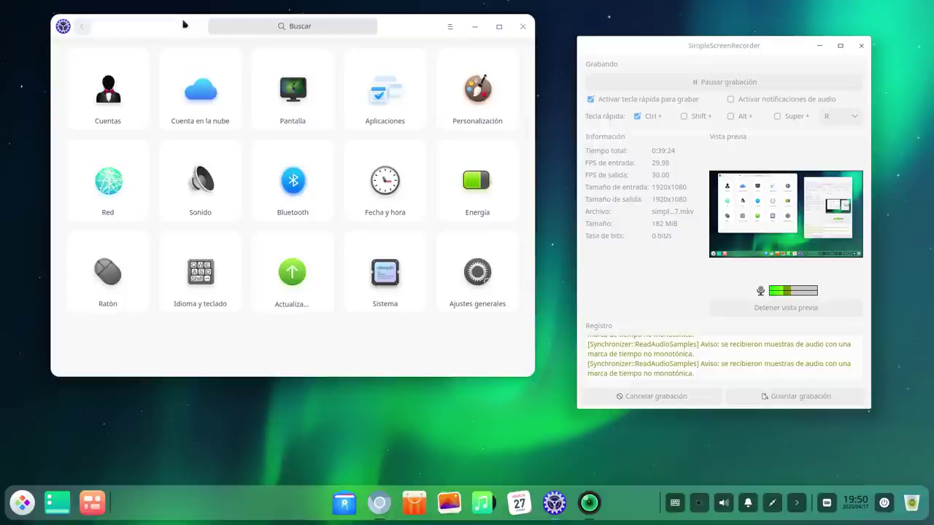
pyautogui.moveTo(166, 30); pyautogui.dragTo(160, 30)
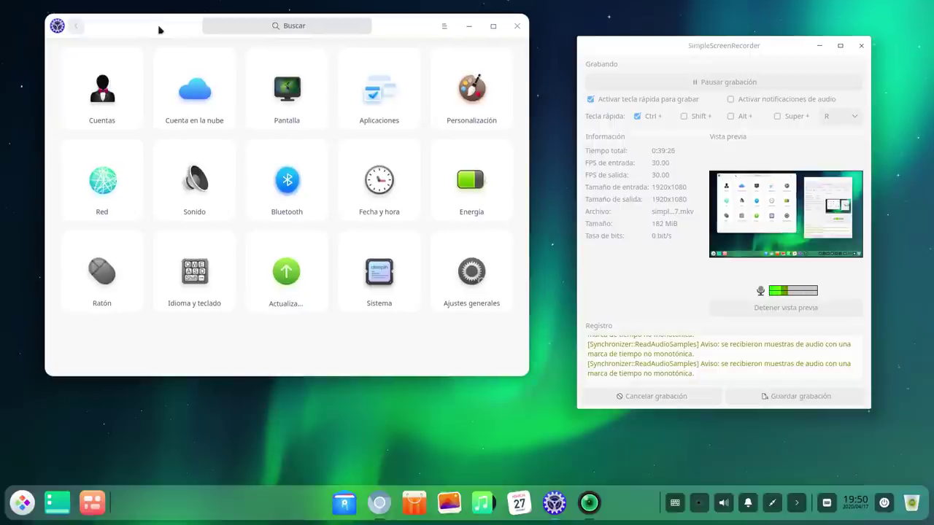